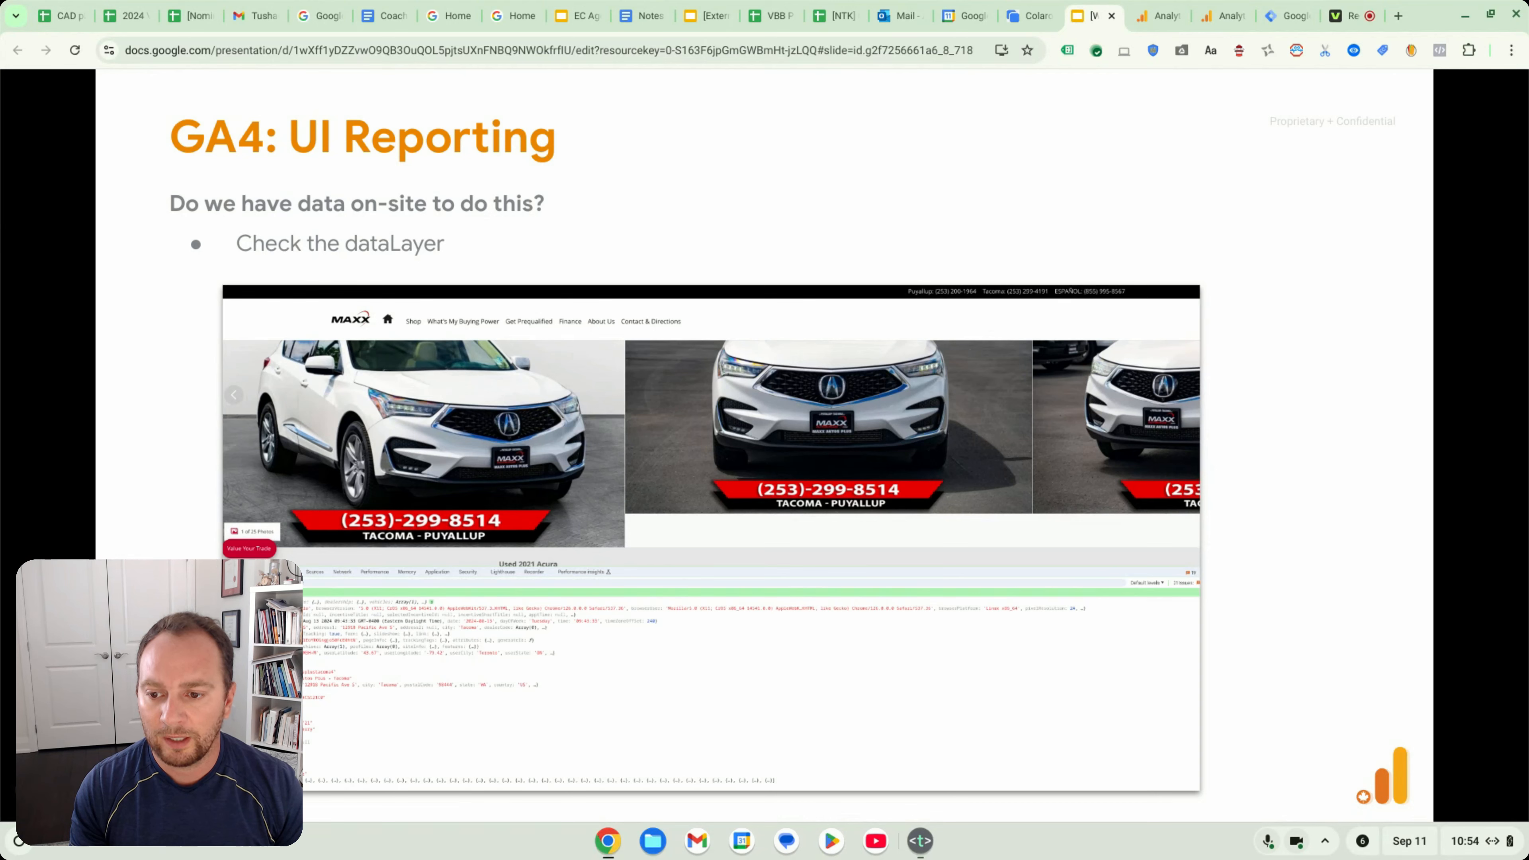
Search the web for automaxxplus in a new tab and open the used car dealer's site maxxautosplus.com from the results
{"action": "left_click", "coordinate": [1397, 16]}
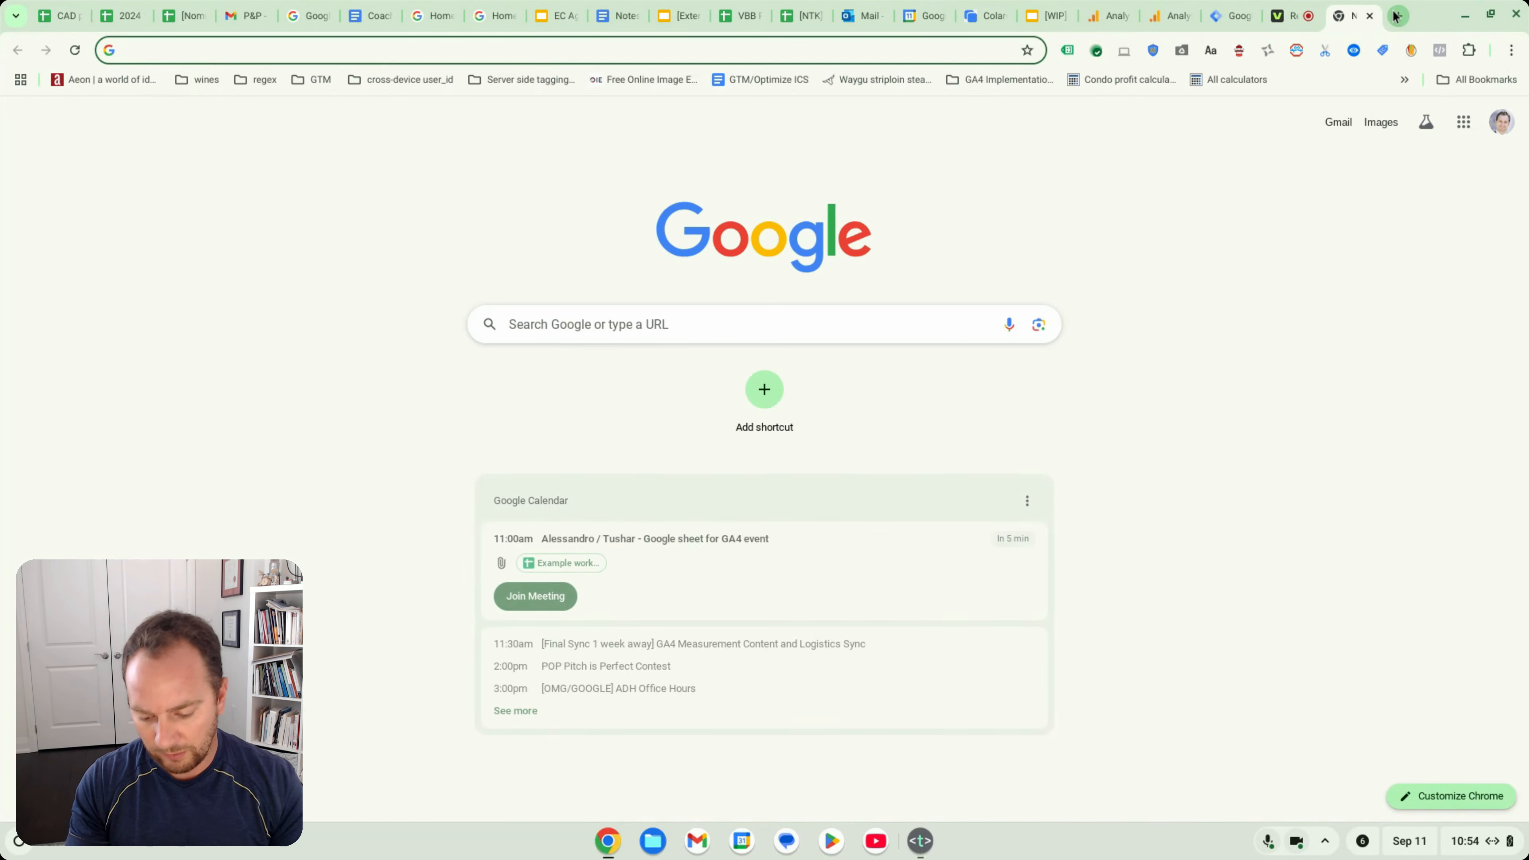
{"action": "type", "text": "auto"}
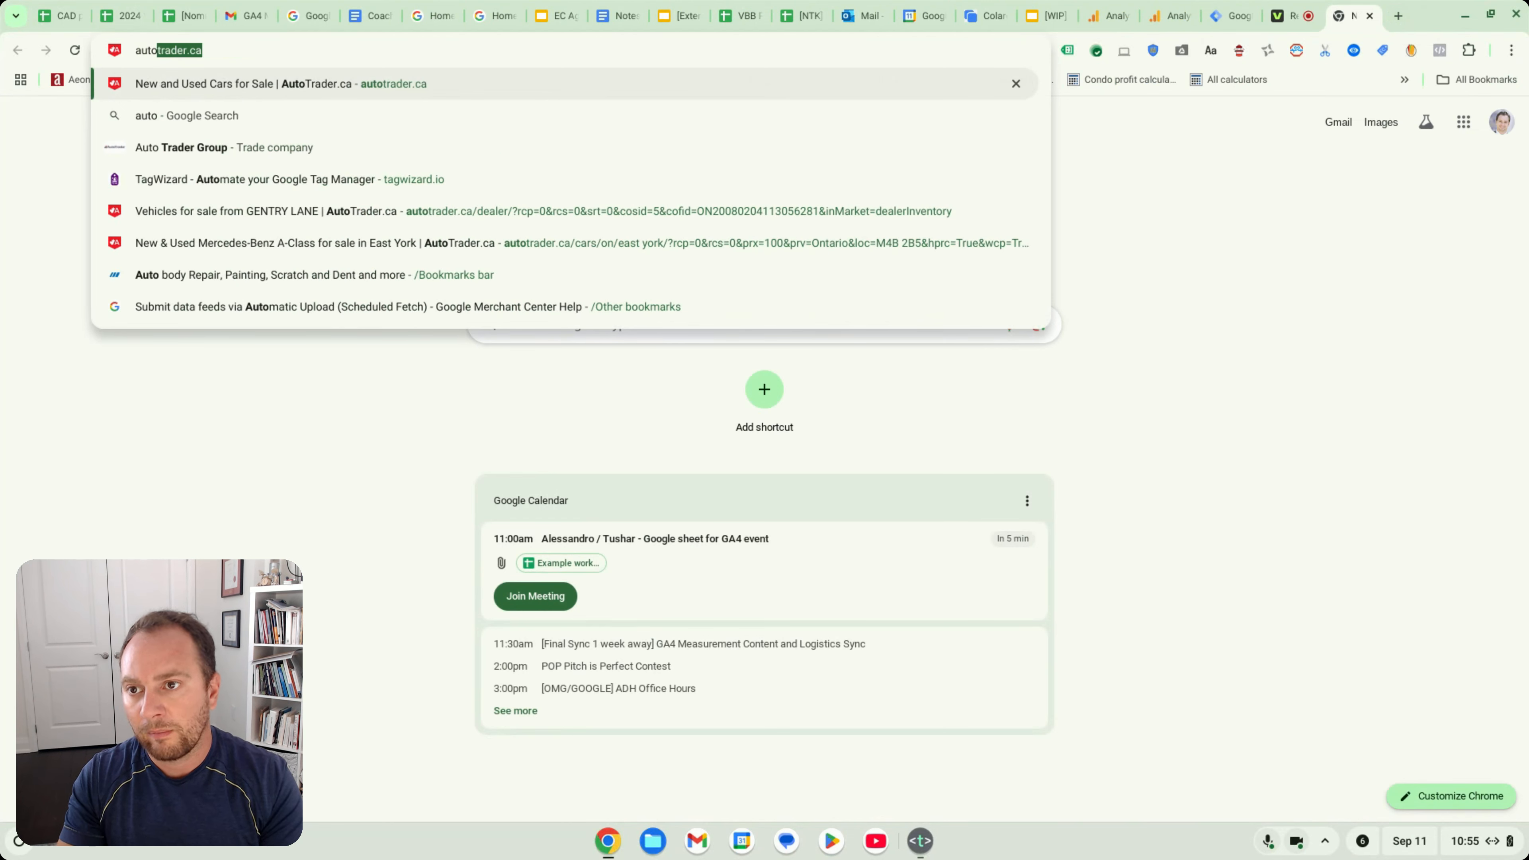
{"action": "key", "text": "Delete"}
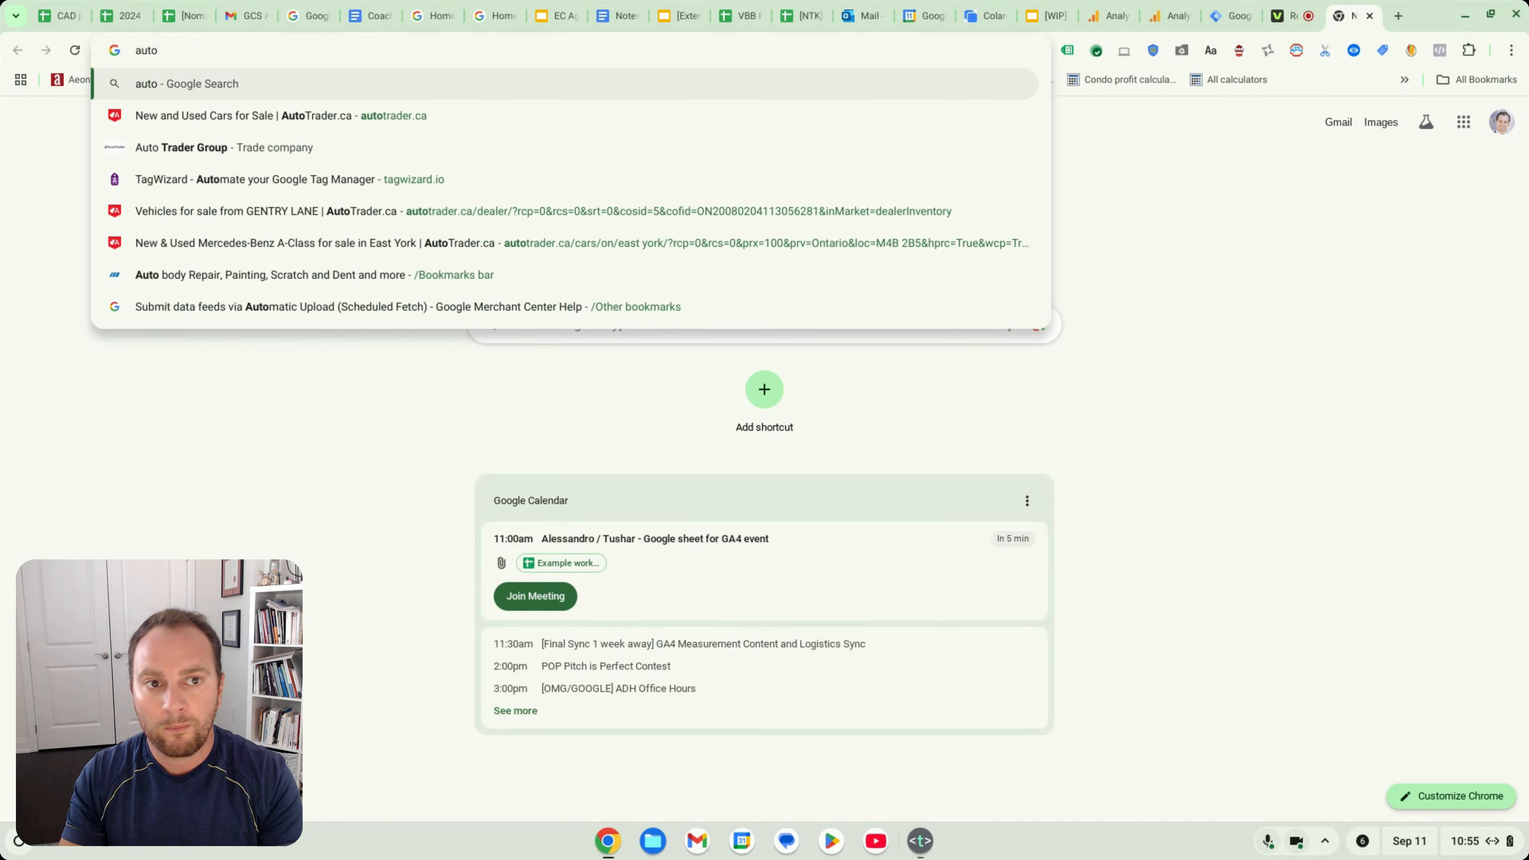
{"action": "left_click", "coordinate": [1046, 7]}
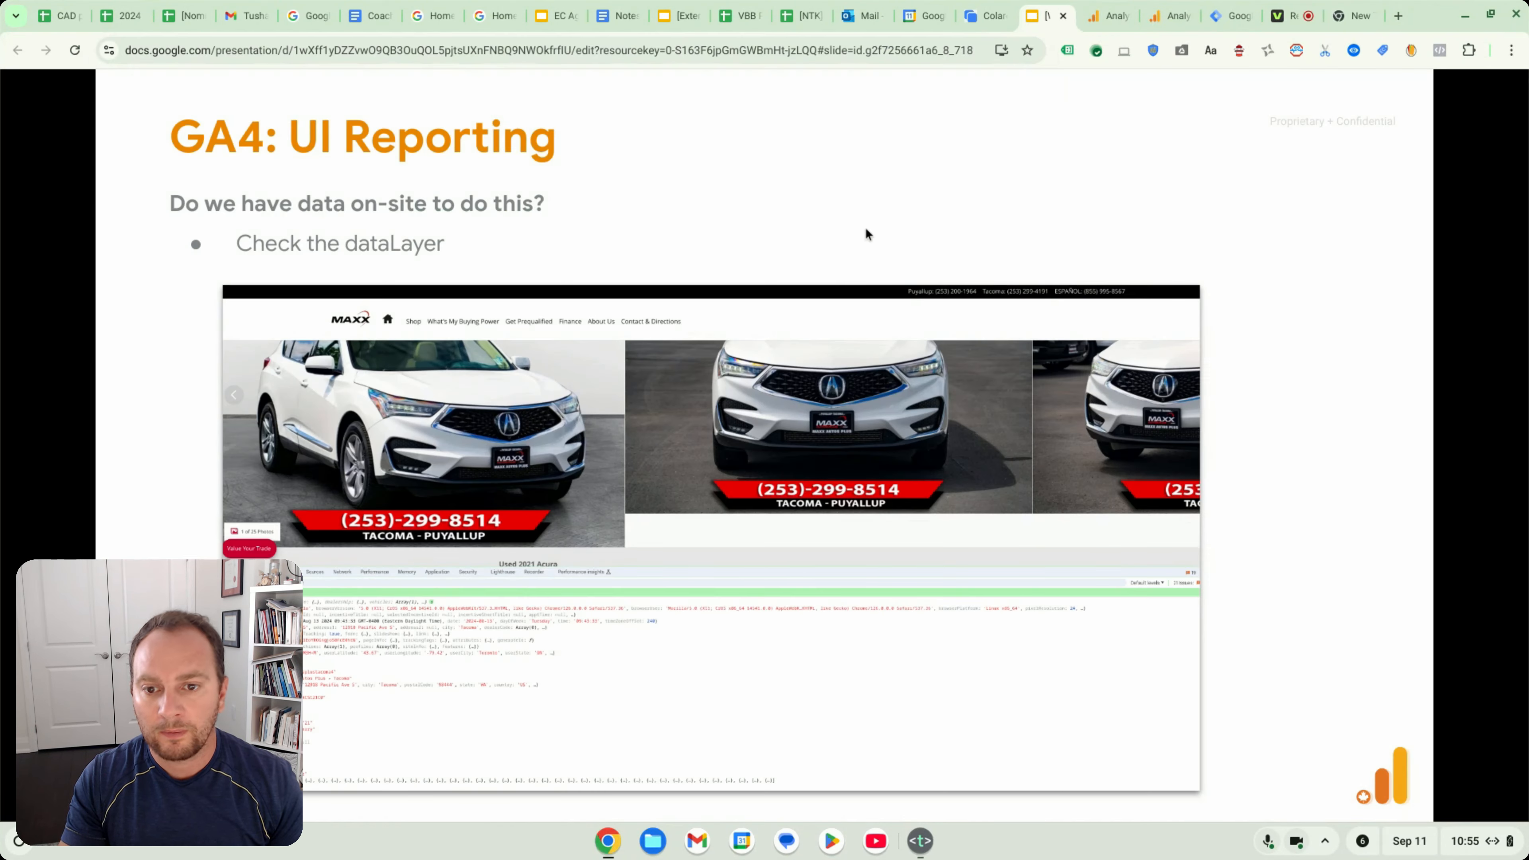
{"action": "left_click", "coordinate": [1356, 17]}
{"action": "type", "text": "maxx"}
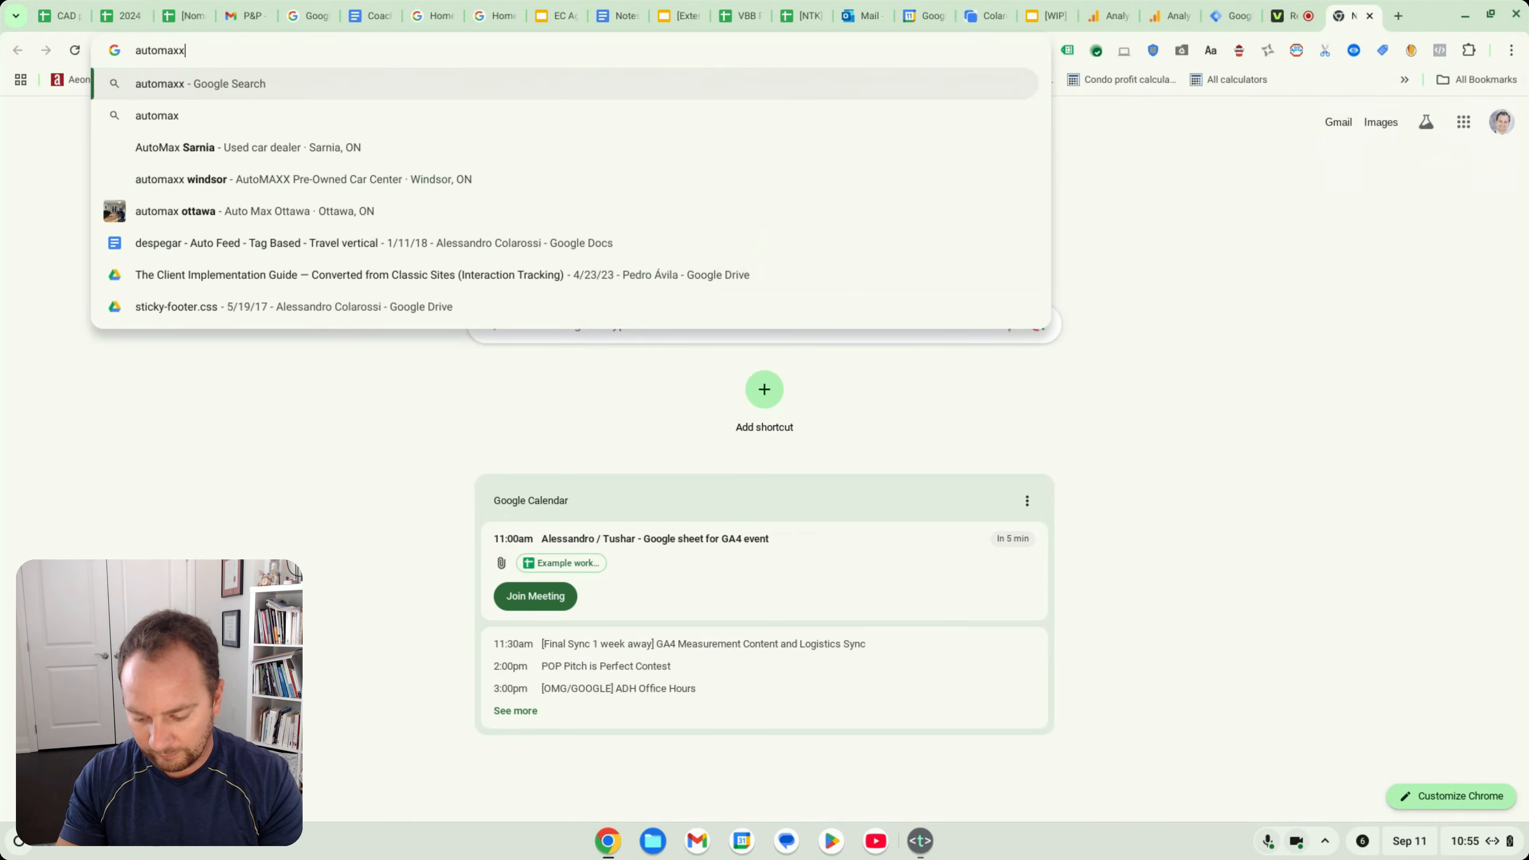
{"action": "type", "text": "plus"}
{"action": "key", "text": "Return"}
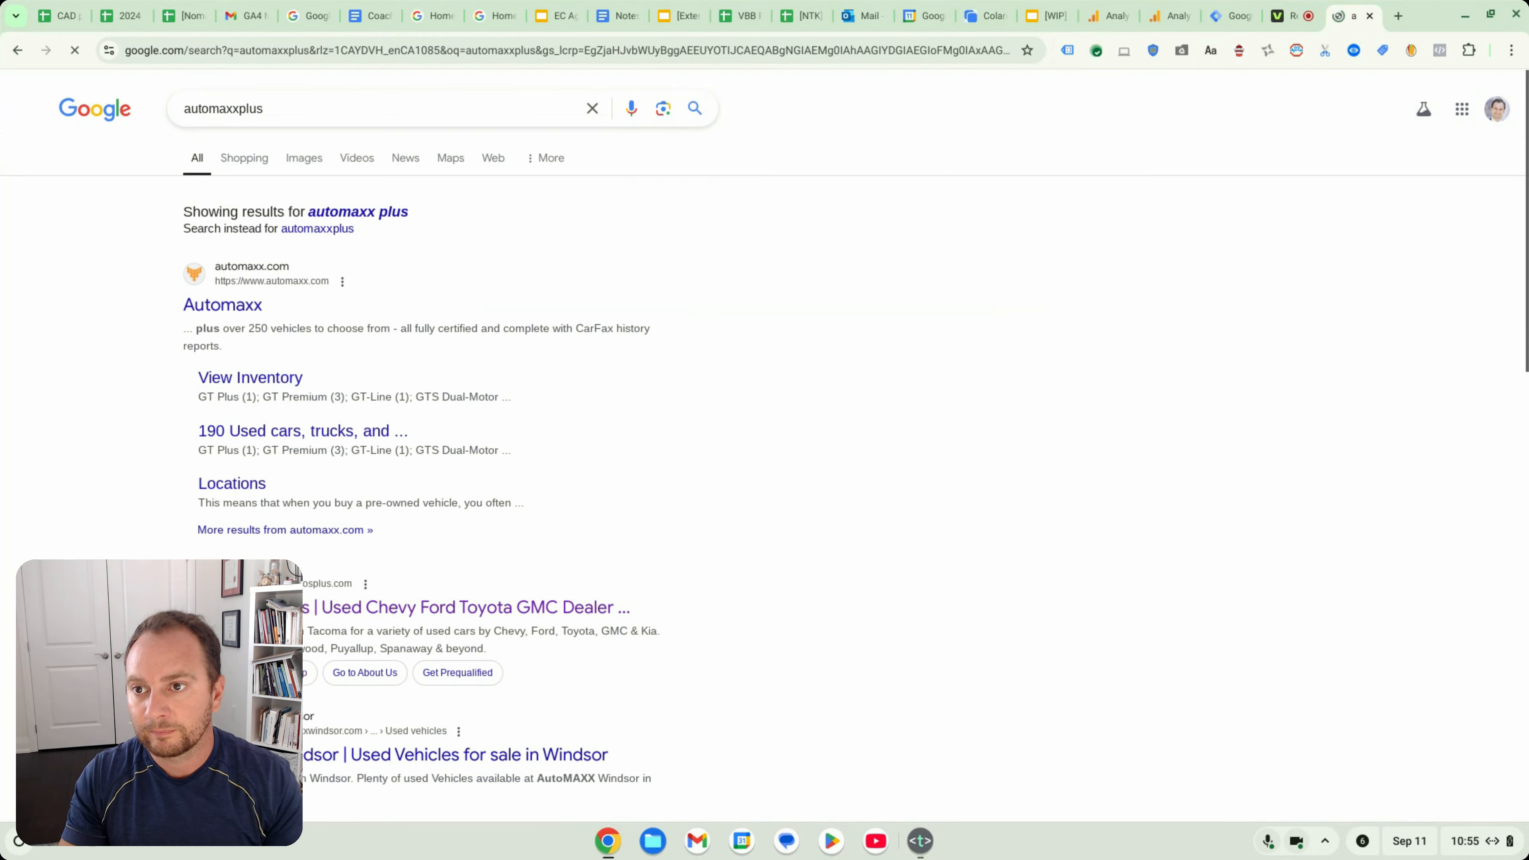
{"action": "left_click", "coordinate": [333, 608]}
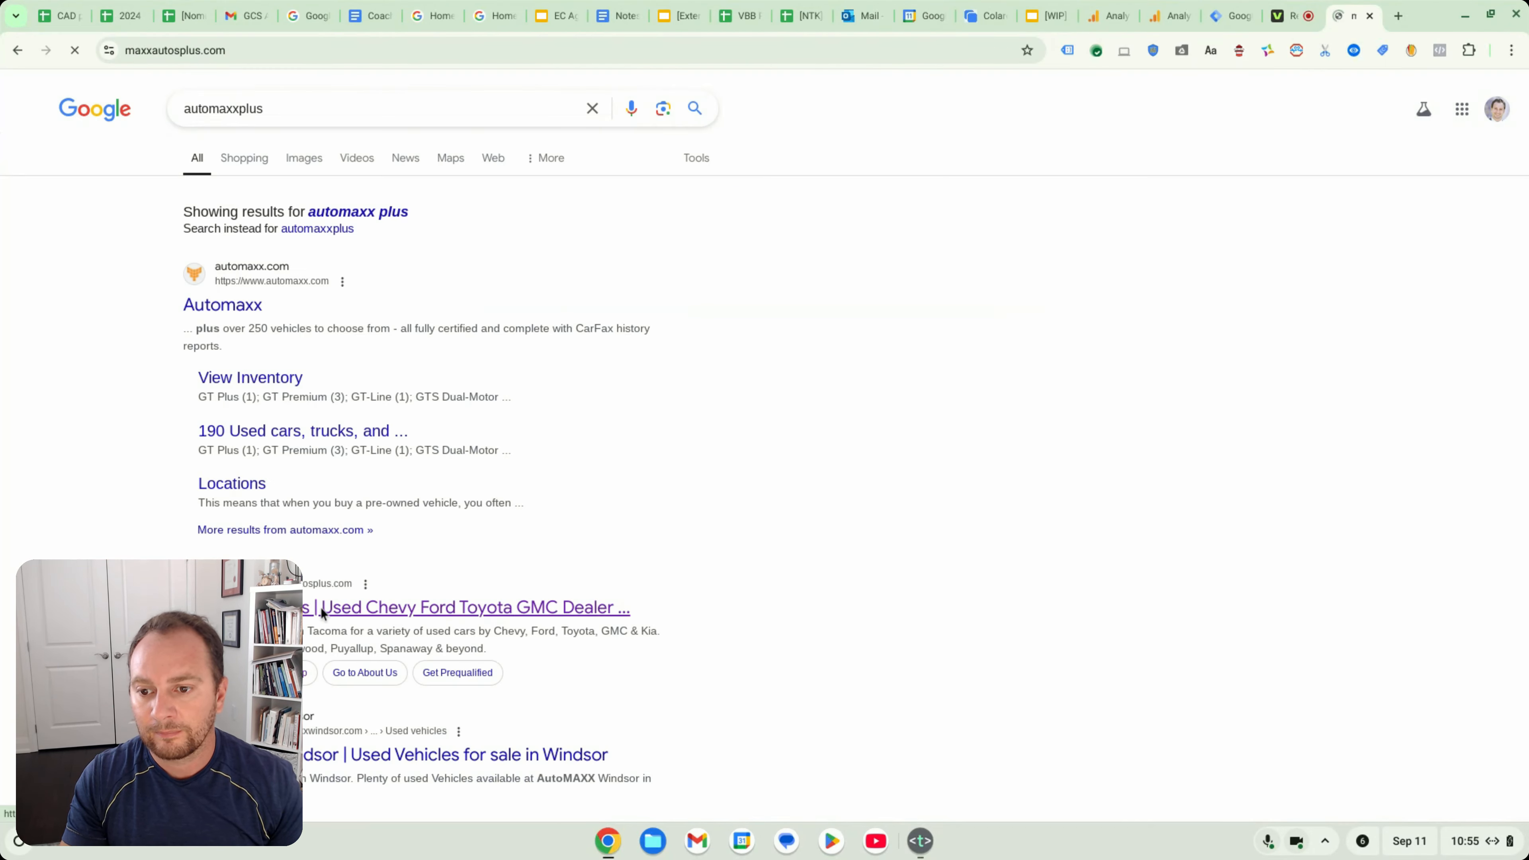
Look over the dealer's home page and allow the site to know the location
{"action": "scroll", "coordinate": [443, 469], "scroll_direction": "down", "scroll_amount": 15}
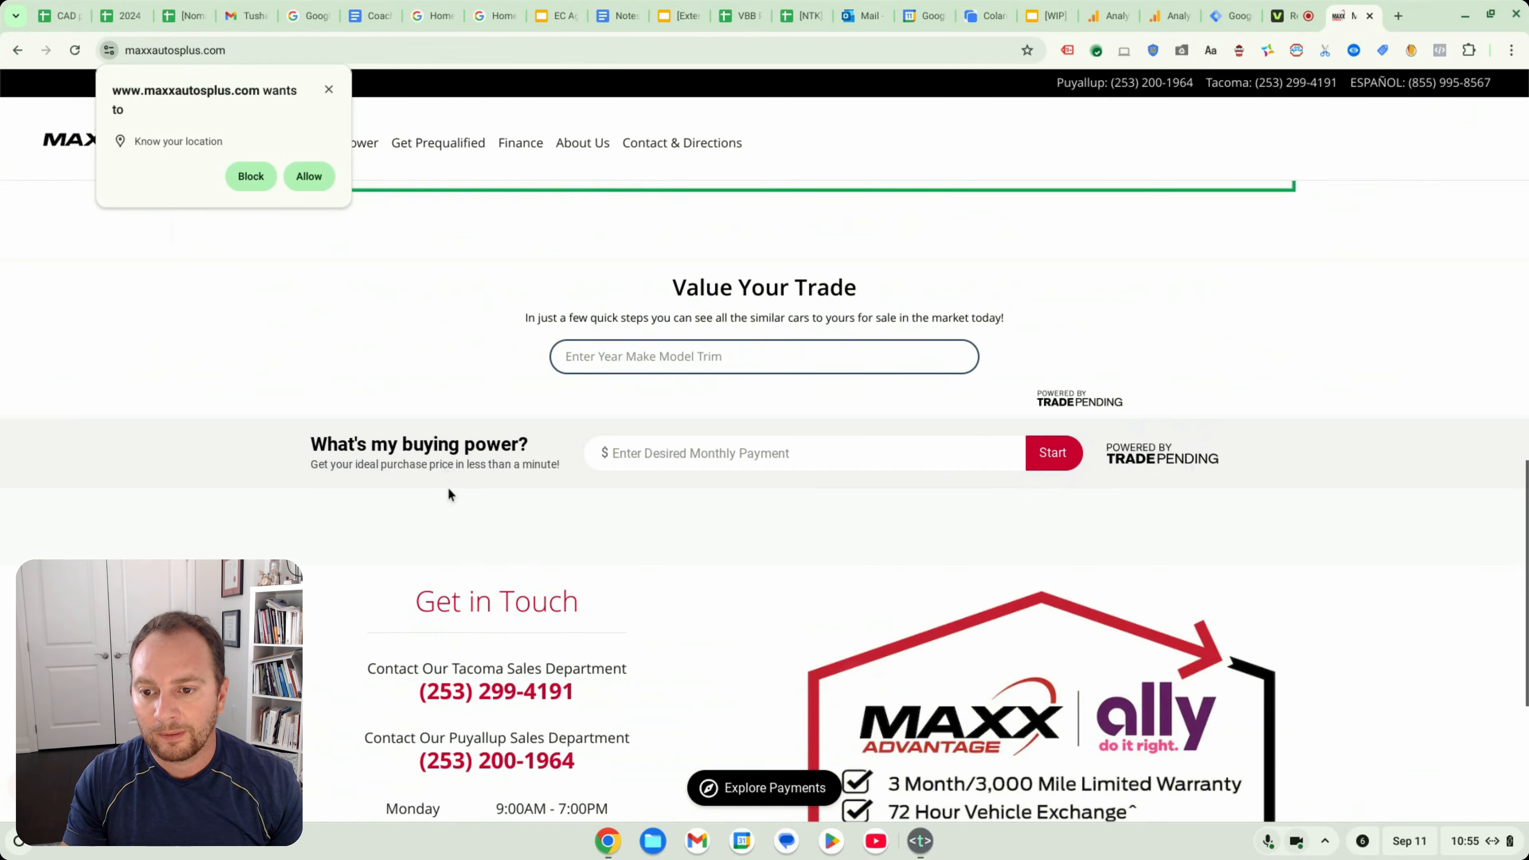
{"action": "scroll", "coordinate": [482, 560], "scroll_direction": "up", "scroll_amount": 15}
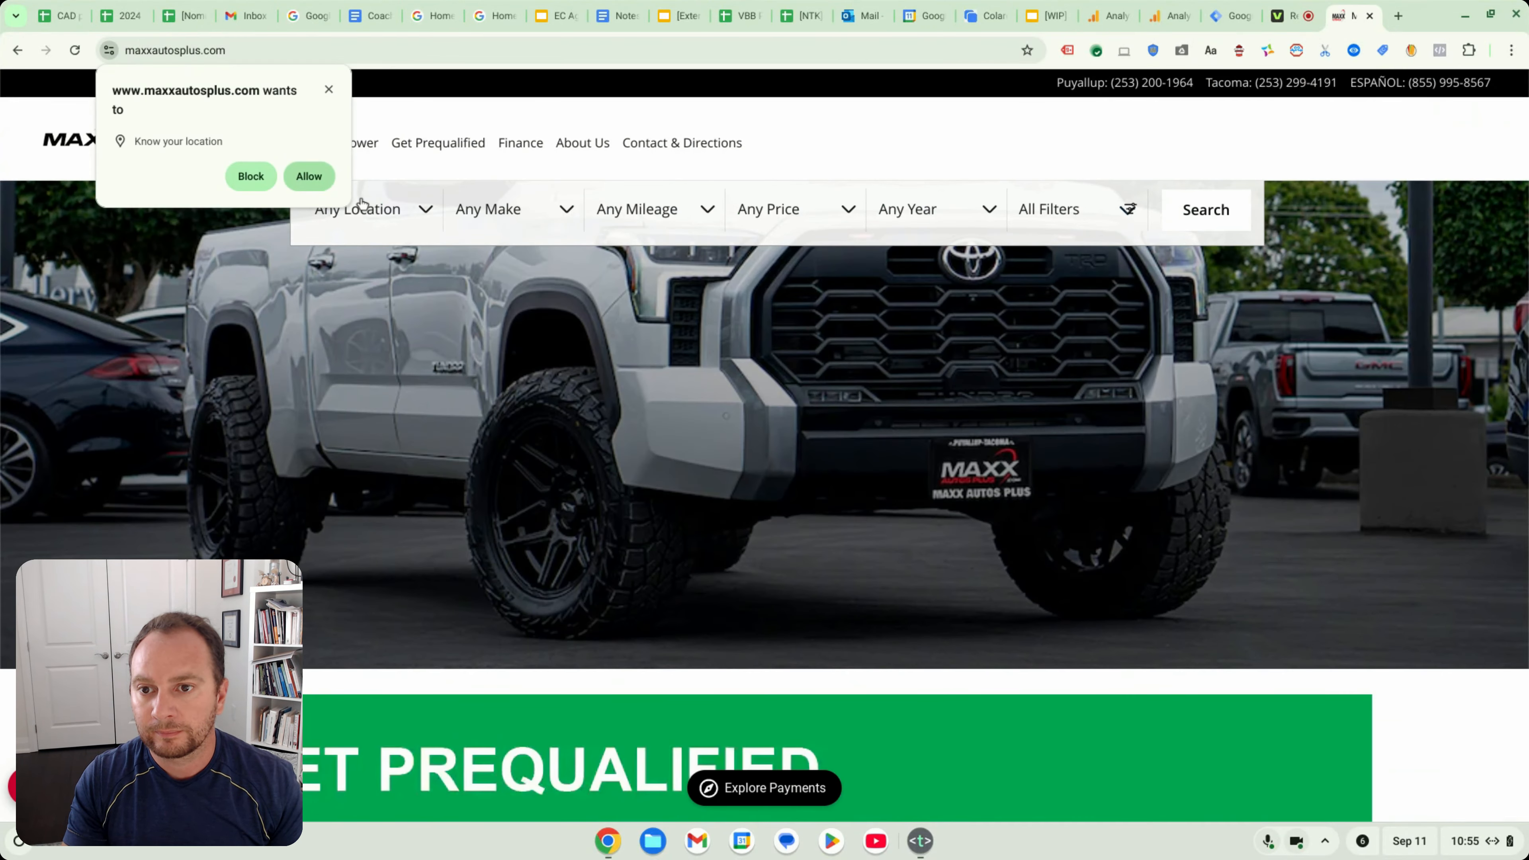
{"action": "left_click", "coordinate": [307, 176]}
Set the make filter to Acura in the home page's vehicle finder and run the inventory search
{"action": "left_click", "coordinate": [368, 211]}
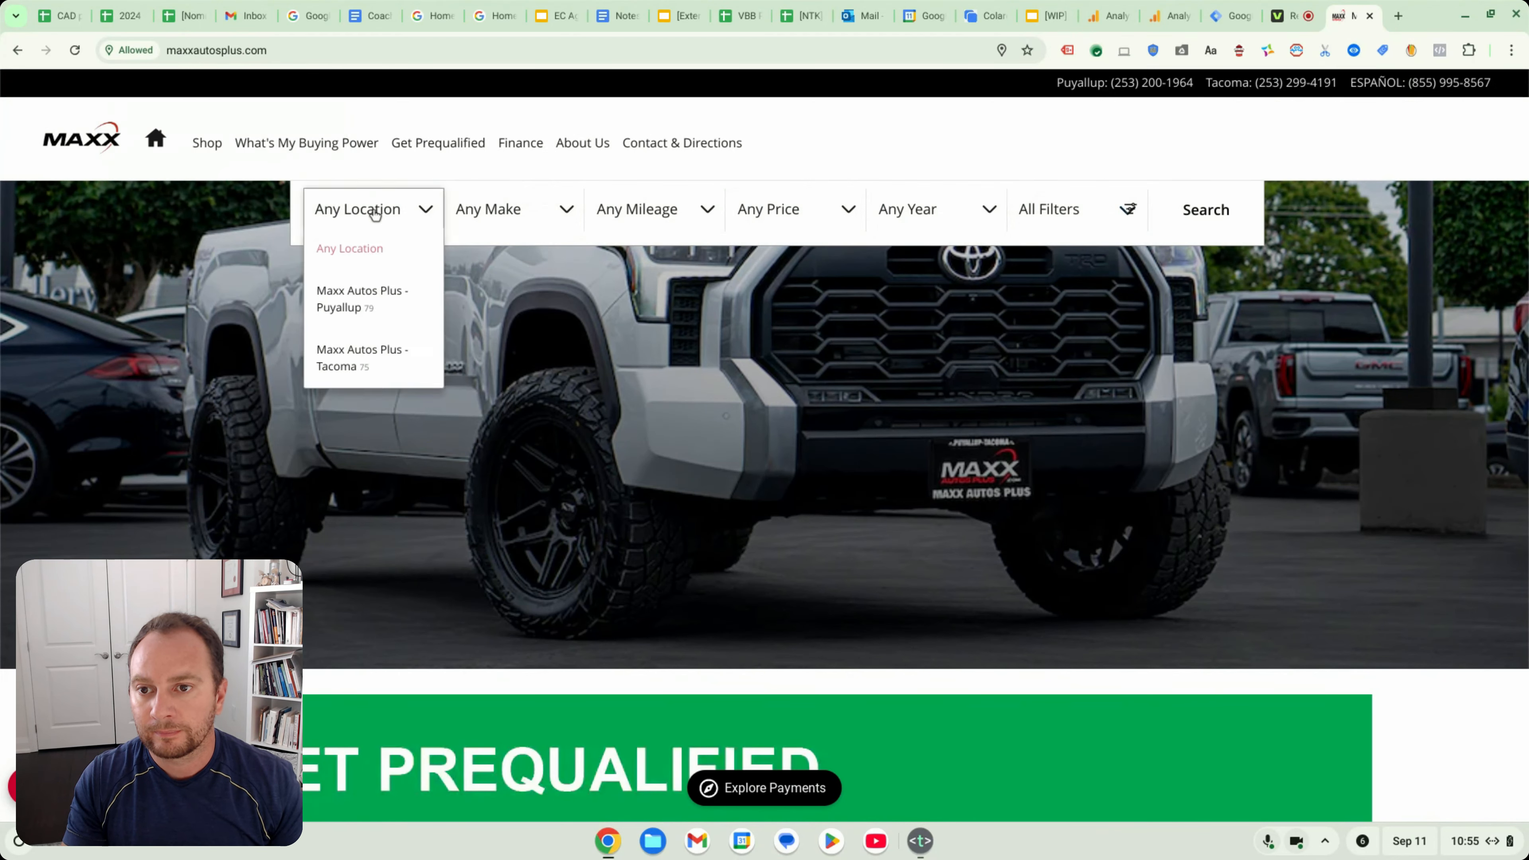
{"action": "left_click", "coordinate": [520, 210]}
{"action": "left_click", "coordinate": [506, 290]}
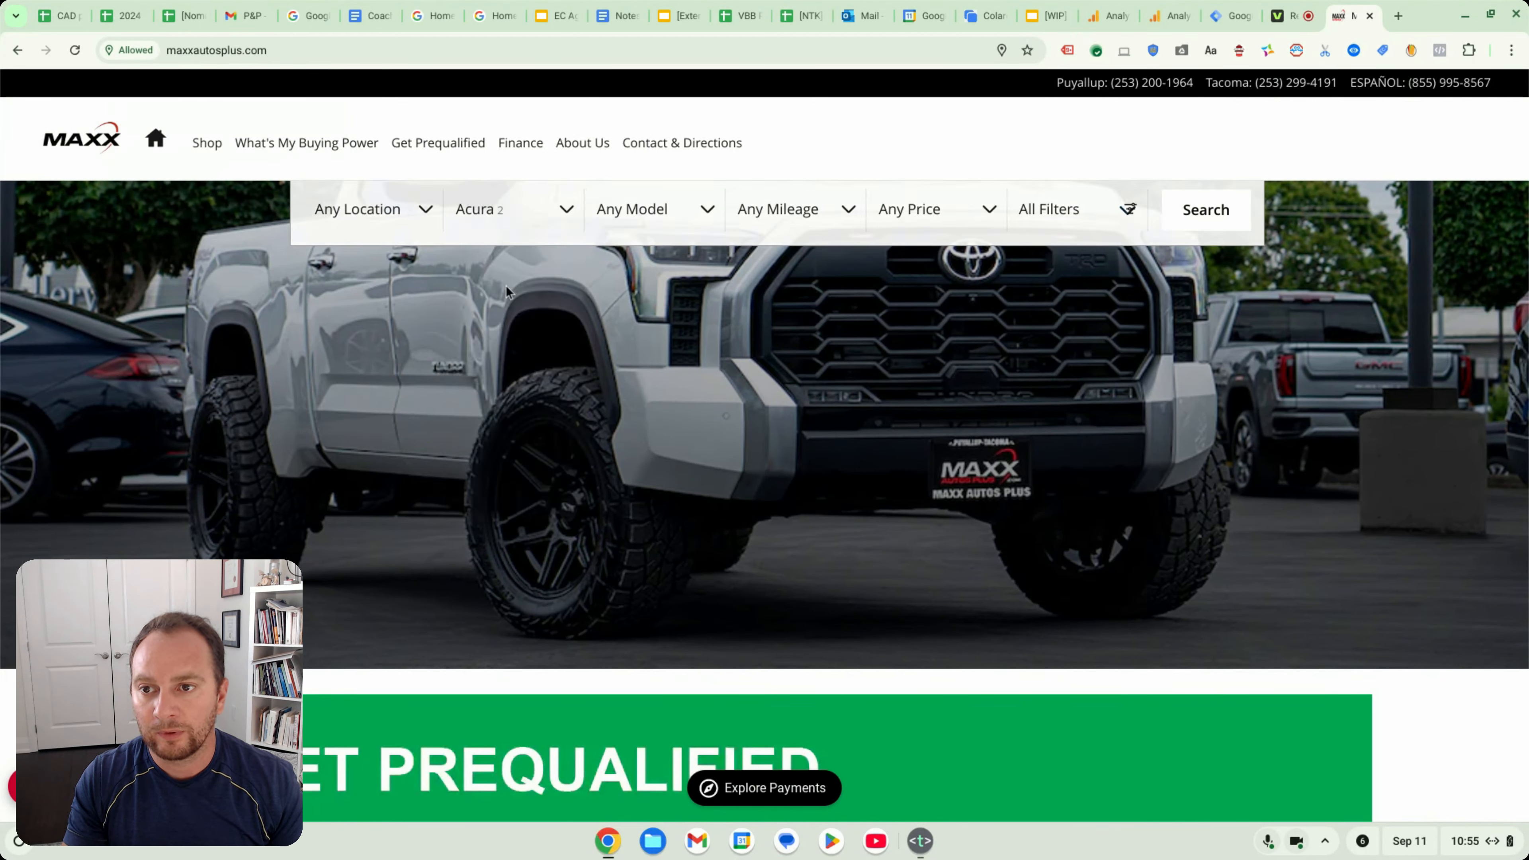
{"action": "left_click", "coordinate": [481, 208]}
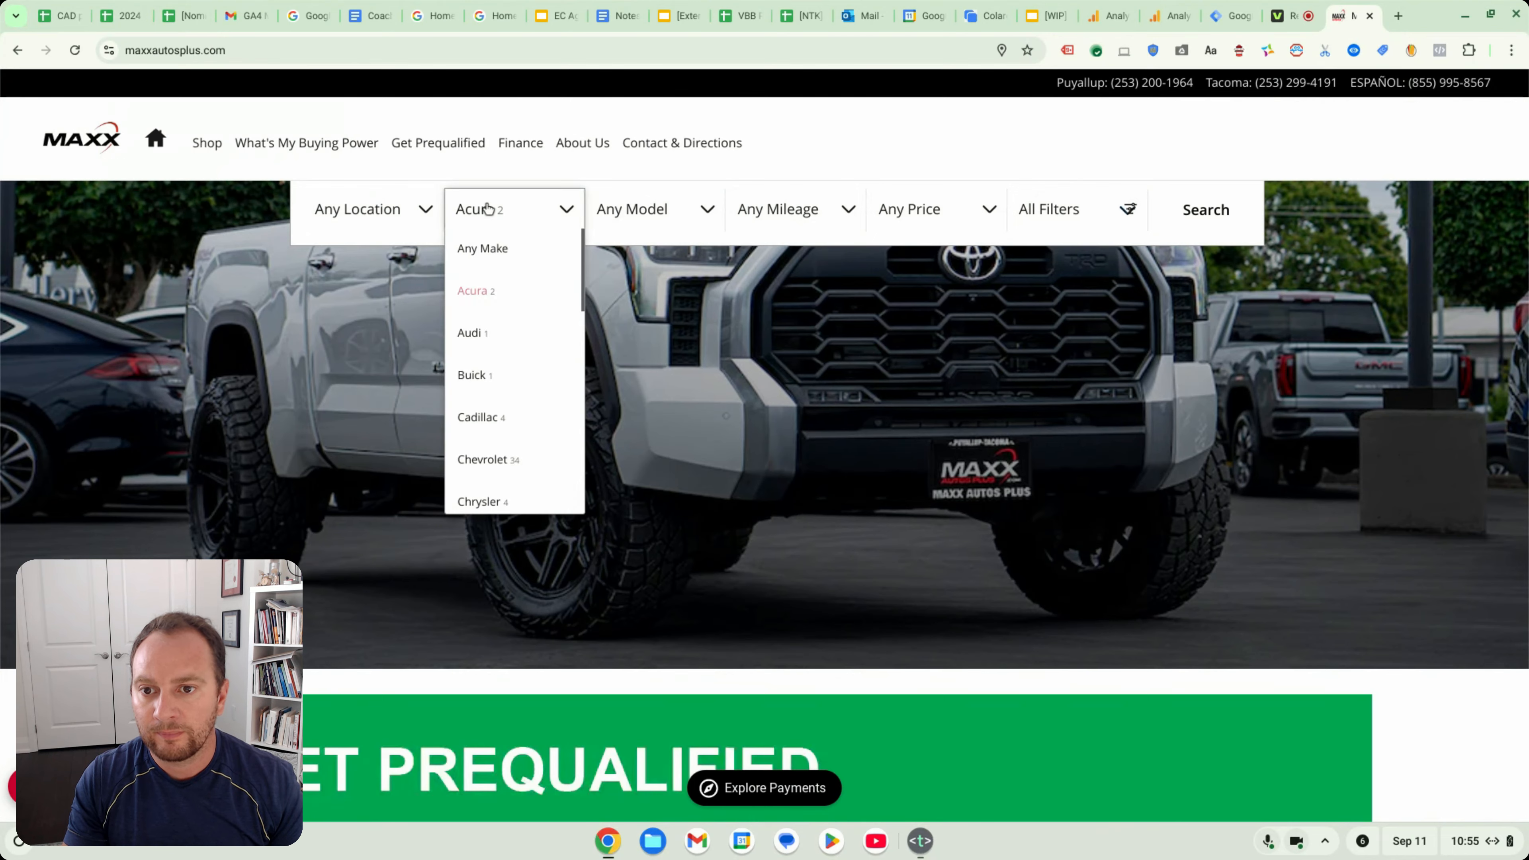
{"action": "left_click", "coordinate": [476, 293]}
{"action": "scroll", "coordinate": [476, 298], "scroll_direction": "down", "scroll_amount": 15}
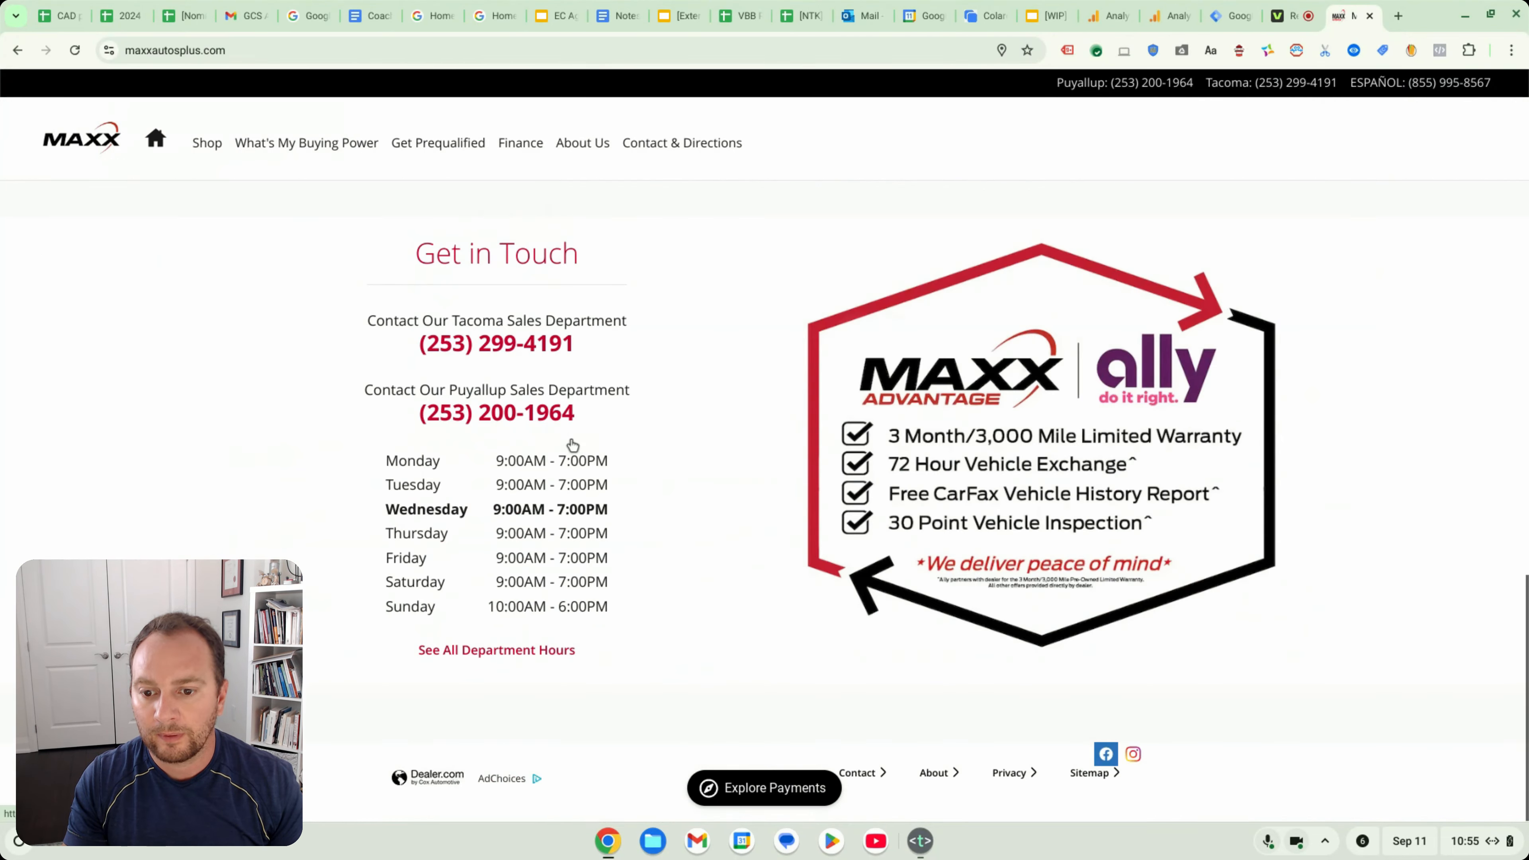
{"action": "scroll", "coordinate": [566, 443], "scroll_direction": "up", "scroll_amount": 15}
{"action": "scroll", "coordinate": [523, 313], "scroll_direction": "up", "scroll_amount": 5}
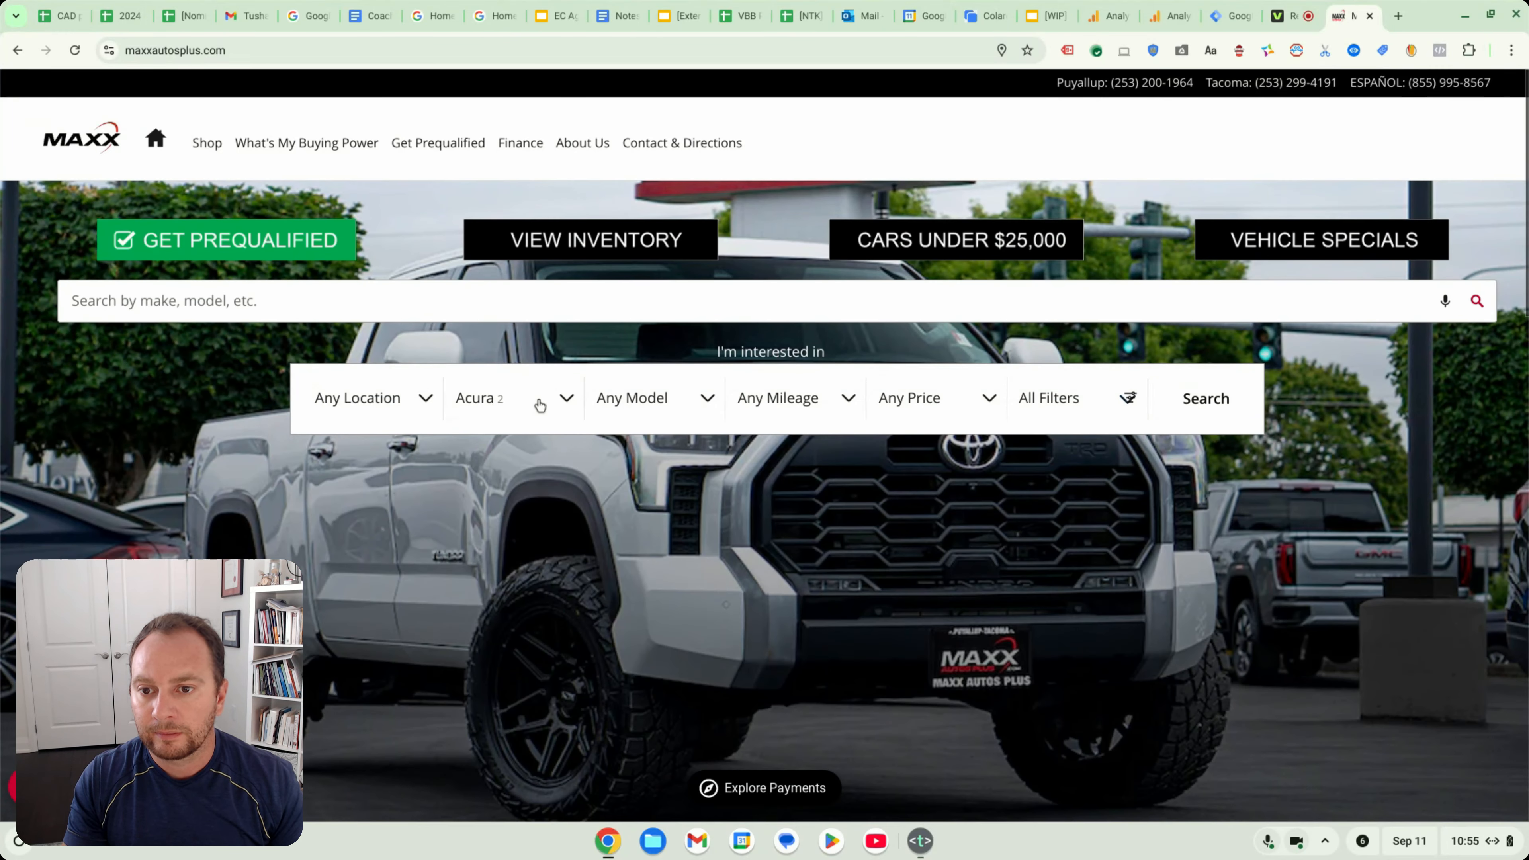
{"action": "left_click", "coordinate": [491, 399]}
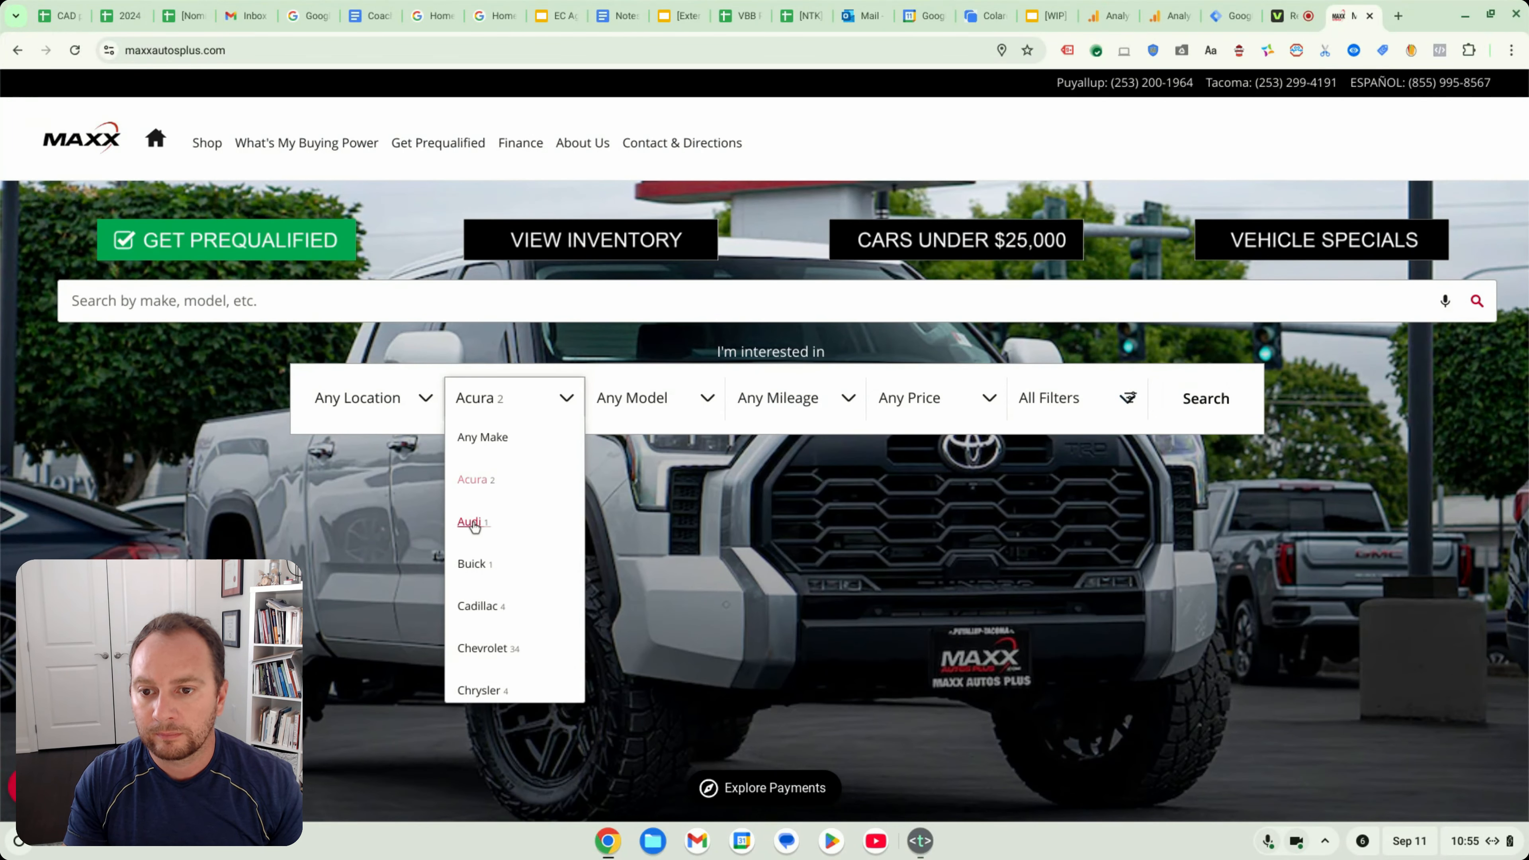
{"action": "left_click", "coordinate": [1204, 402]}
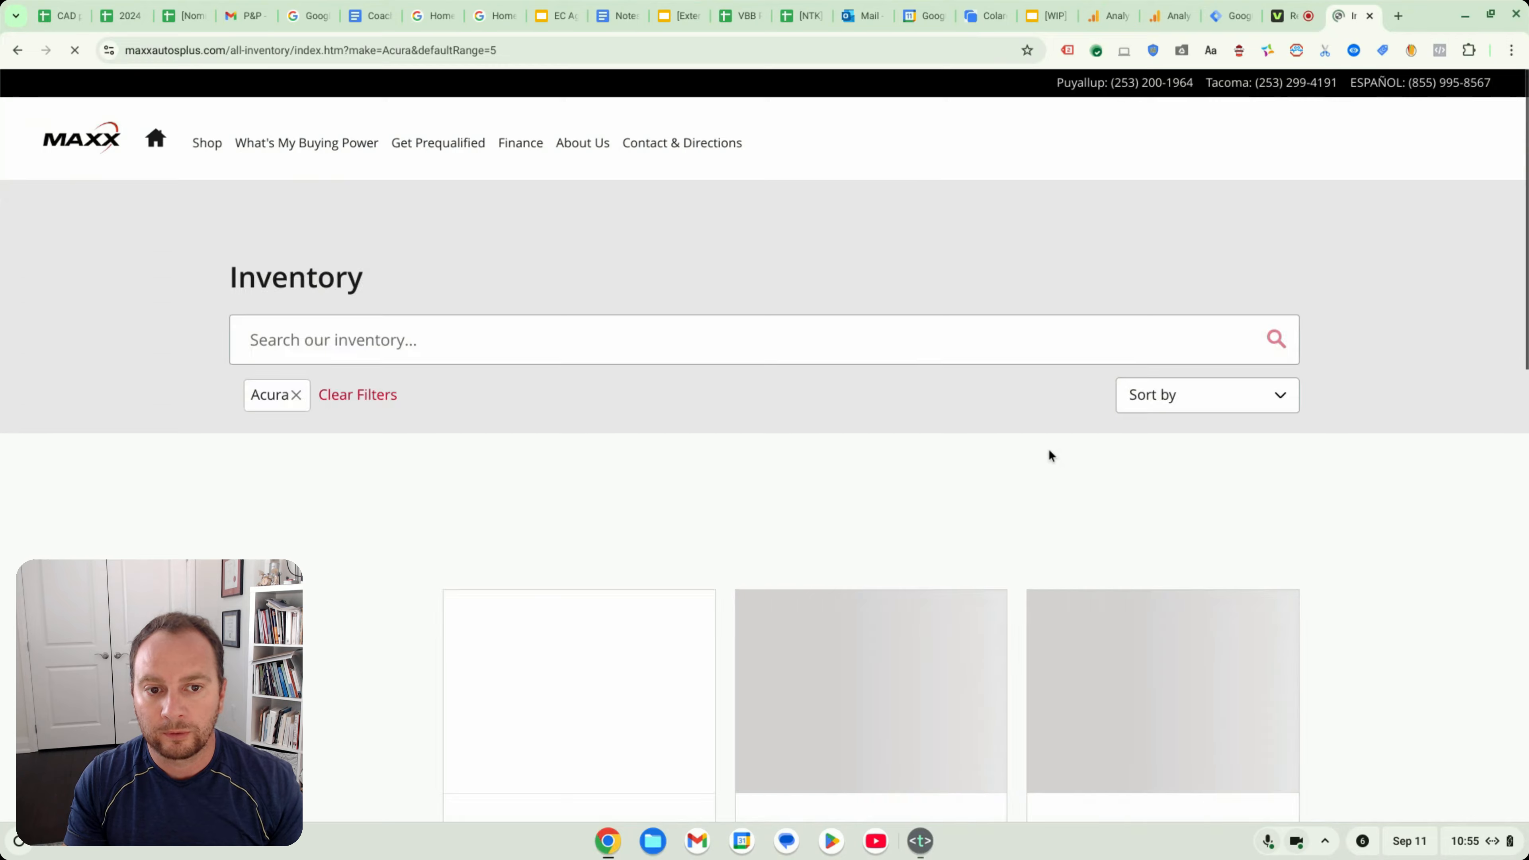
Open the 2020 Acura TLX 3.5L Advance Pkg listing and review its vehicle specifications
{"action": "scroll", "coordinate": [700, 600], "scroll_direction": "down", "scroll_amount": 5}
{"action": "scroll", "coordinate": [728, 611], "scroll_direction": "down", "scroll_amount": 1}
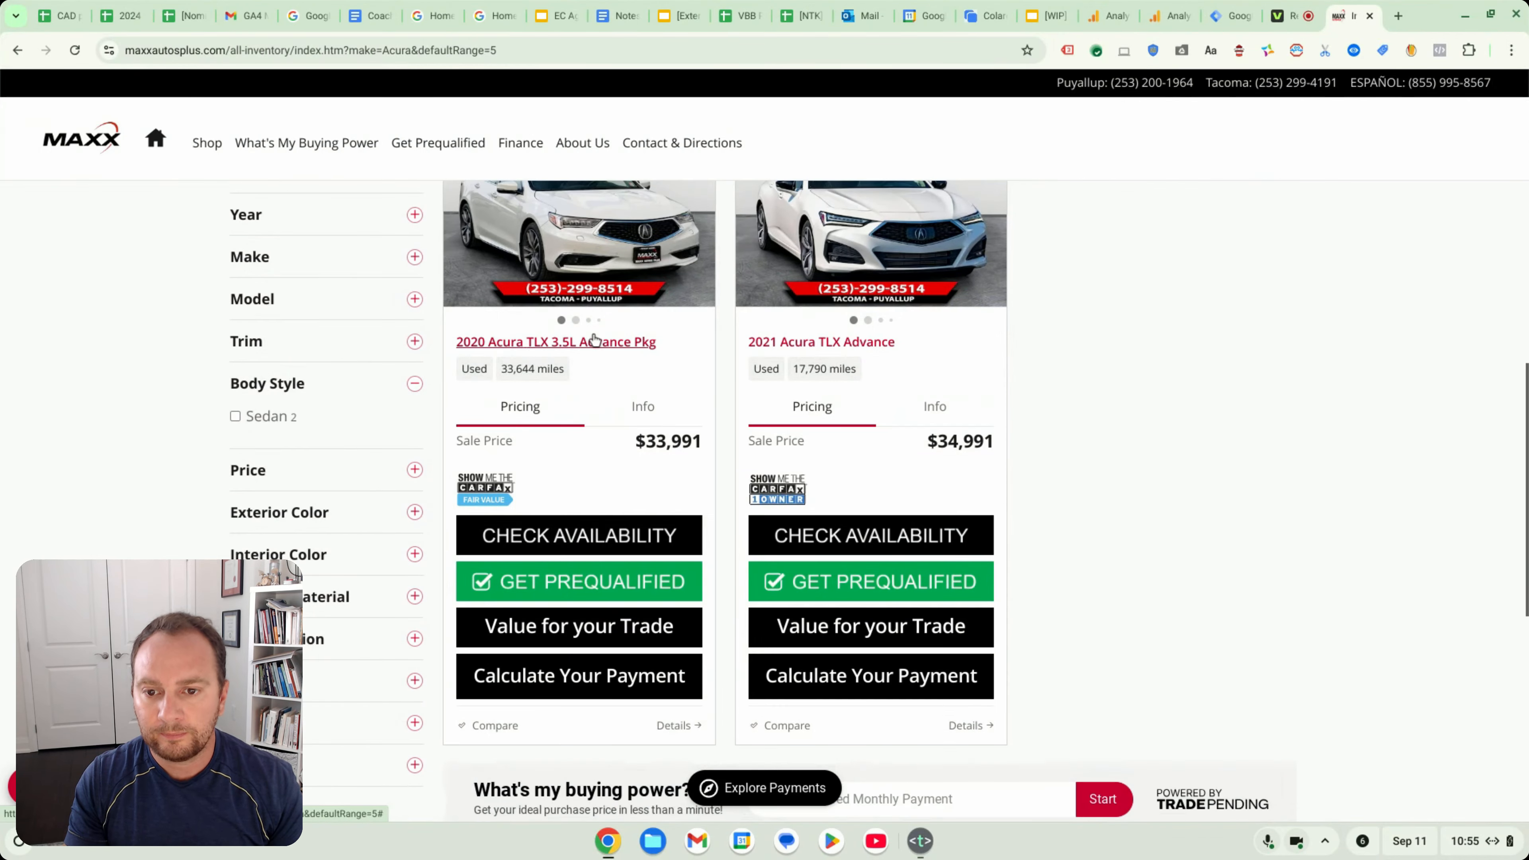
{"action": "left_click", "coordinate": [602, 223]}
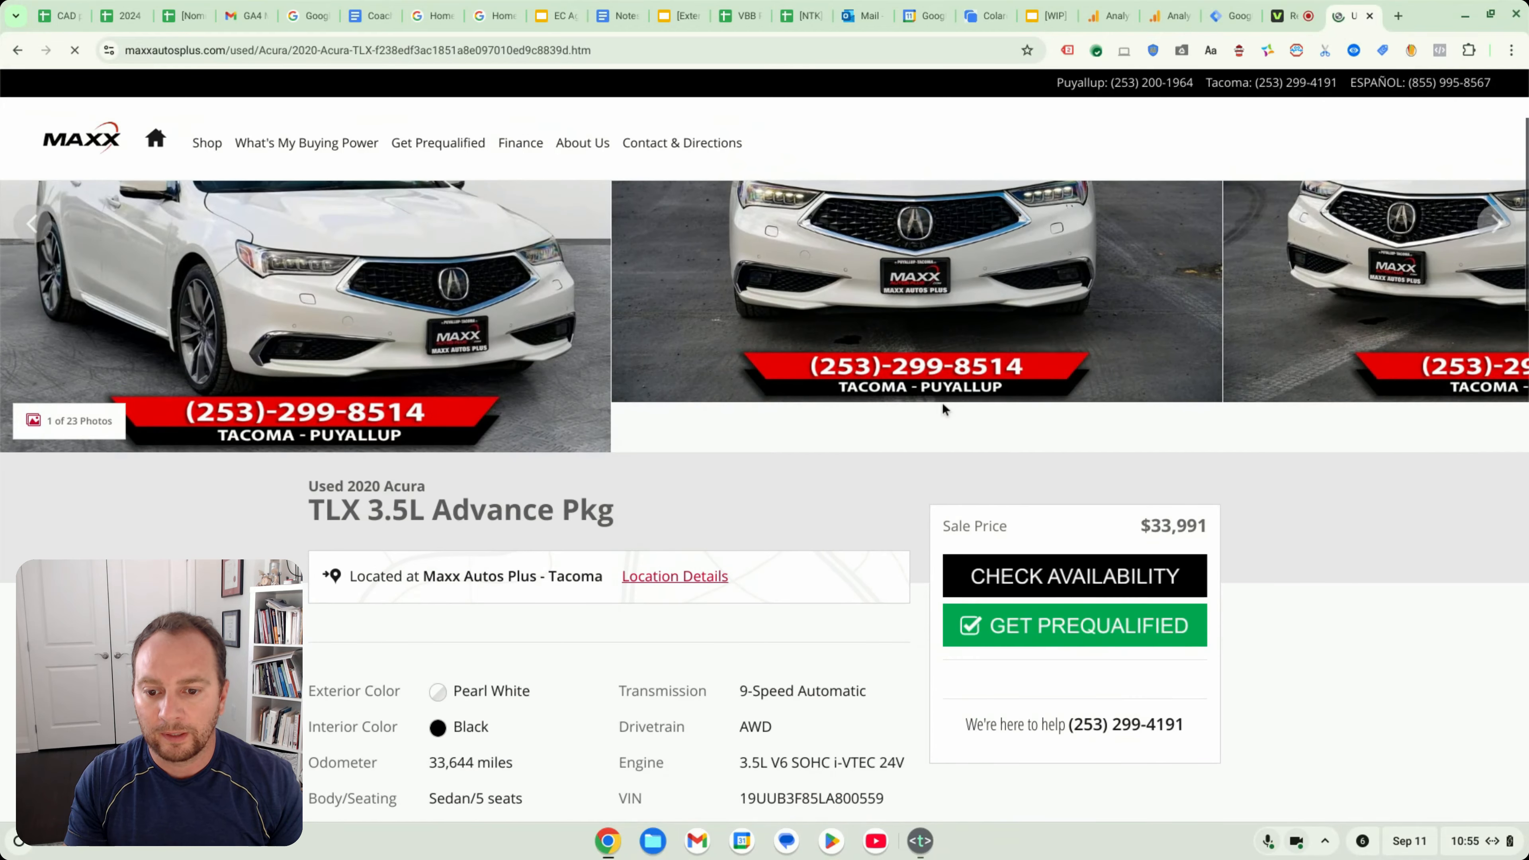
{"action": "scroll", "coordinate": [574, 567], "scroll_direction": "down", "scroll_amount": 9}
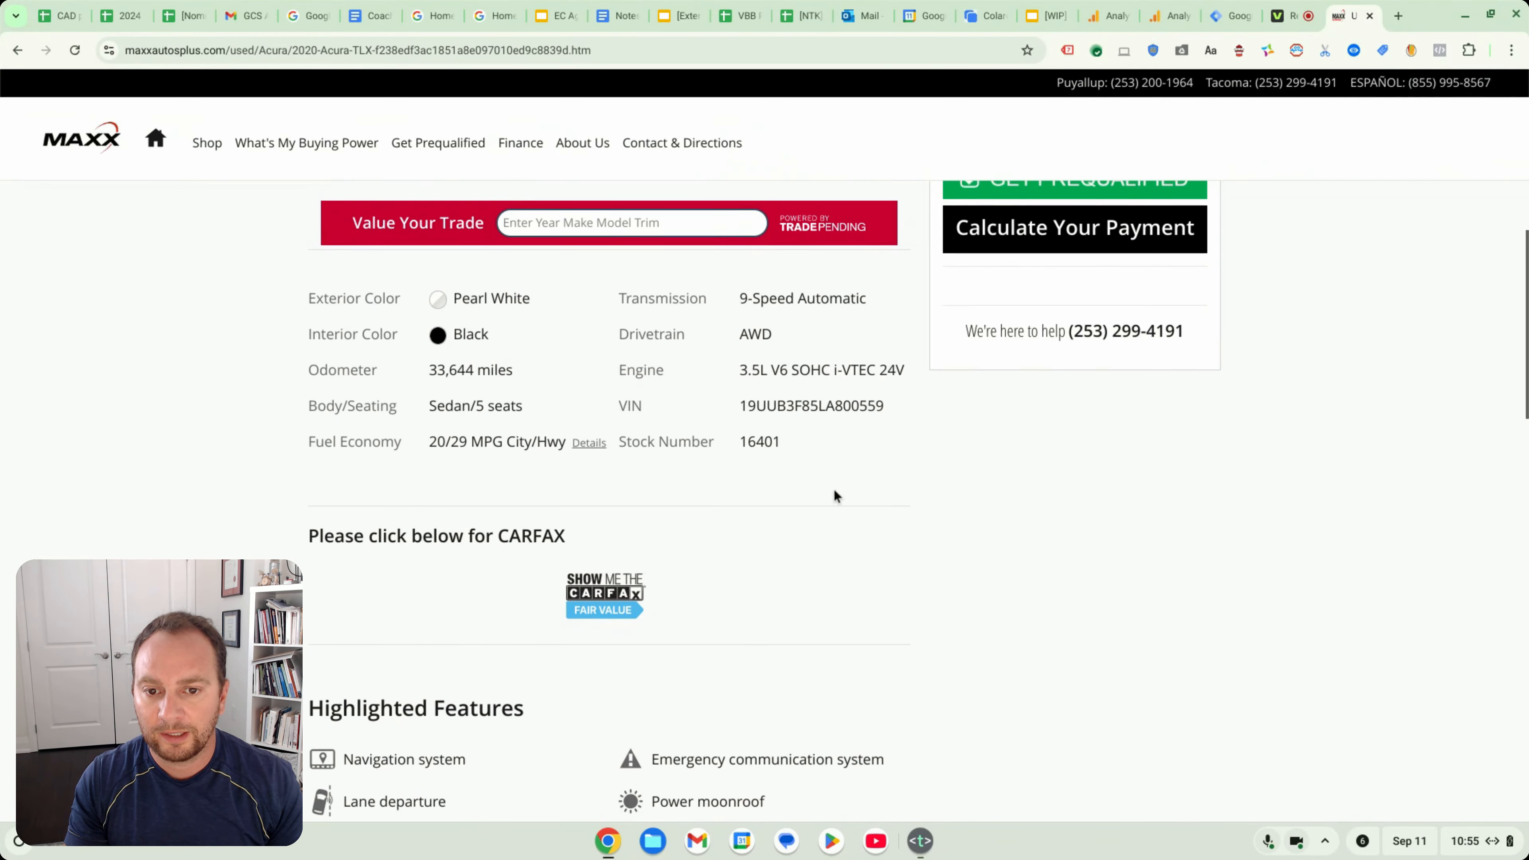
{"action": "left_click_drag", "start_coordinate": [832, 495], "coordinate": [319, 281]}
{"action": "left_click", "coordinate": [319, 313]}
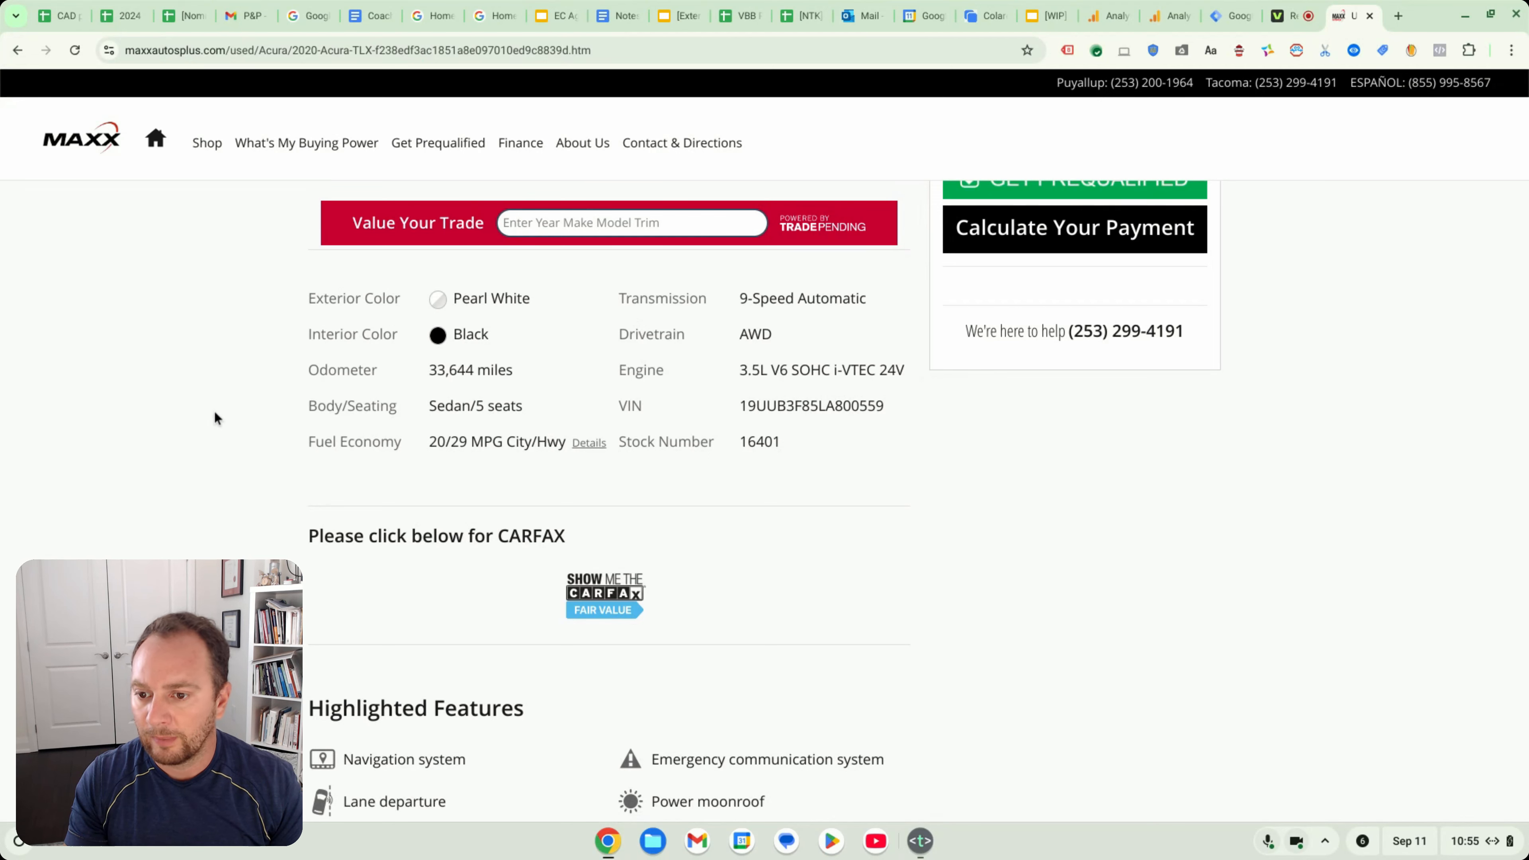
Inspect the vehicle page with the developer tools, show the console and close the extra drawer beneath it
{"action": "right_click", "coordinate": [174, 374]}
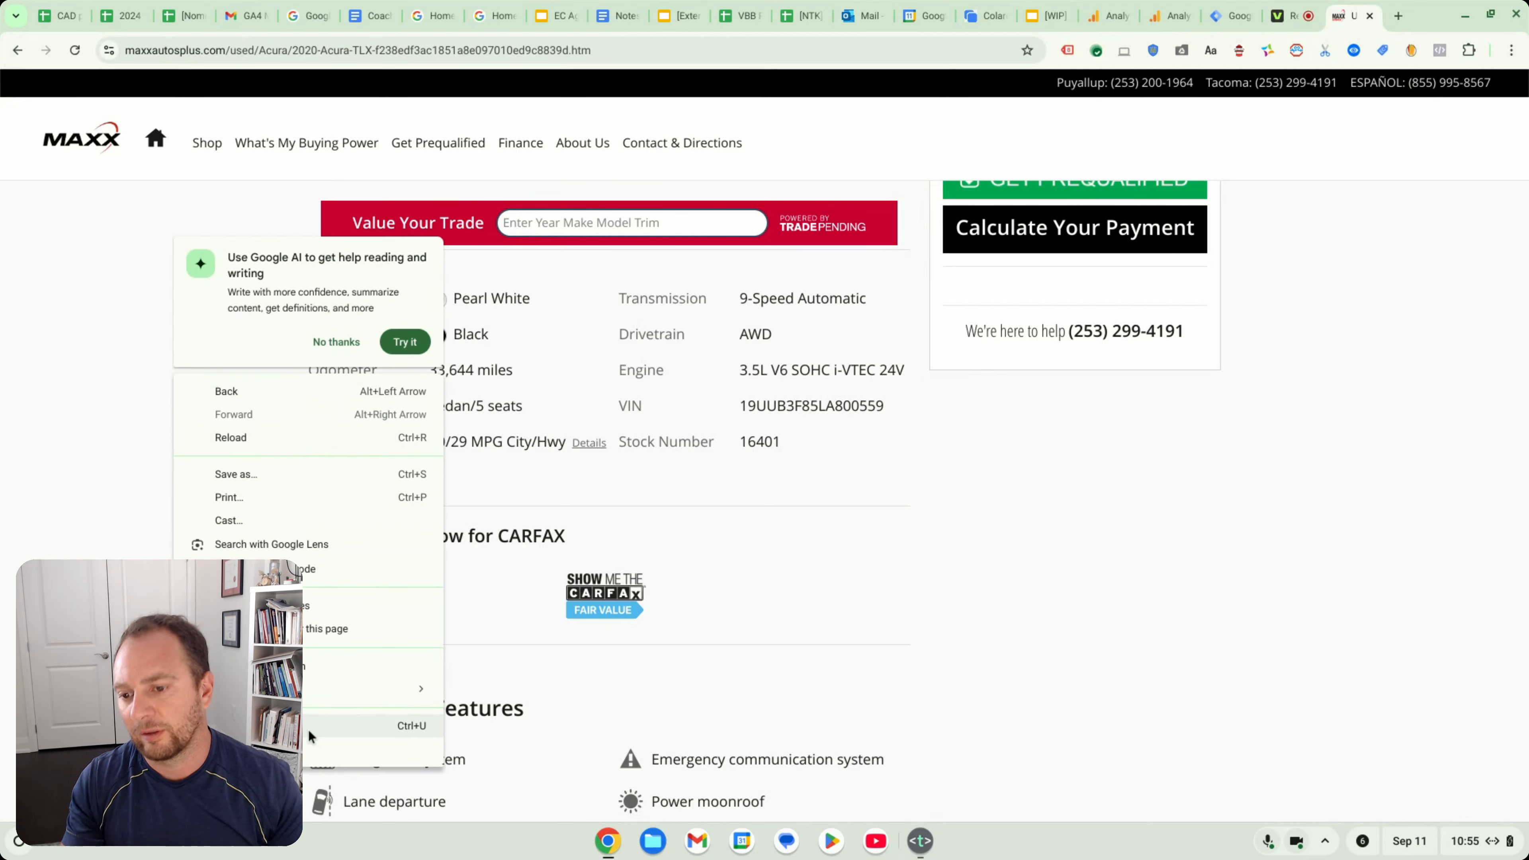
{"action": "left_click", "coordinate": [390, 749]}
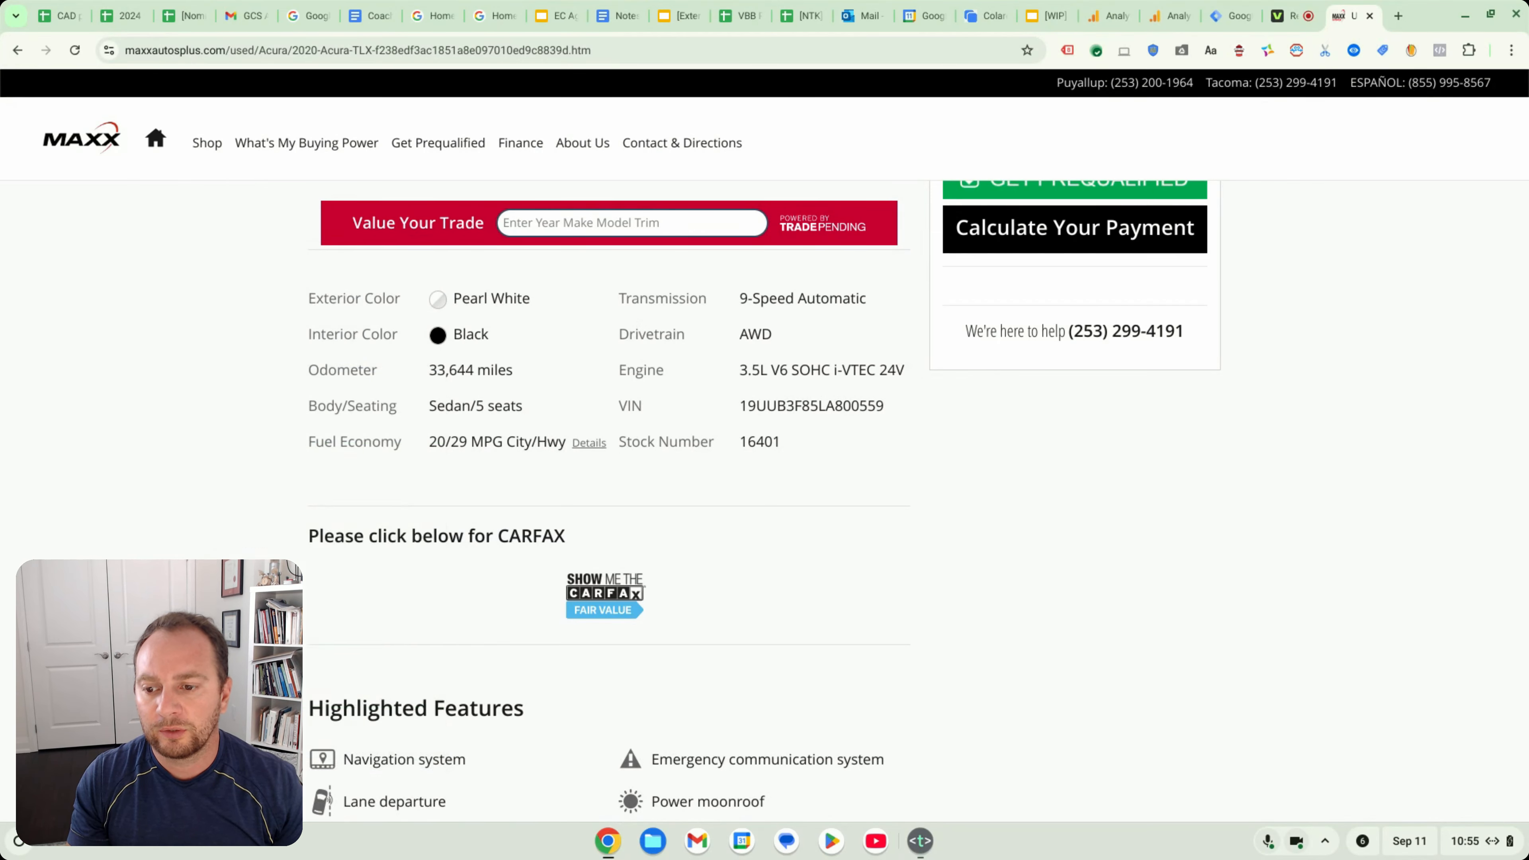
{"action": "left_click", "coordinate": [140, 454]}
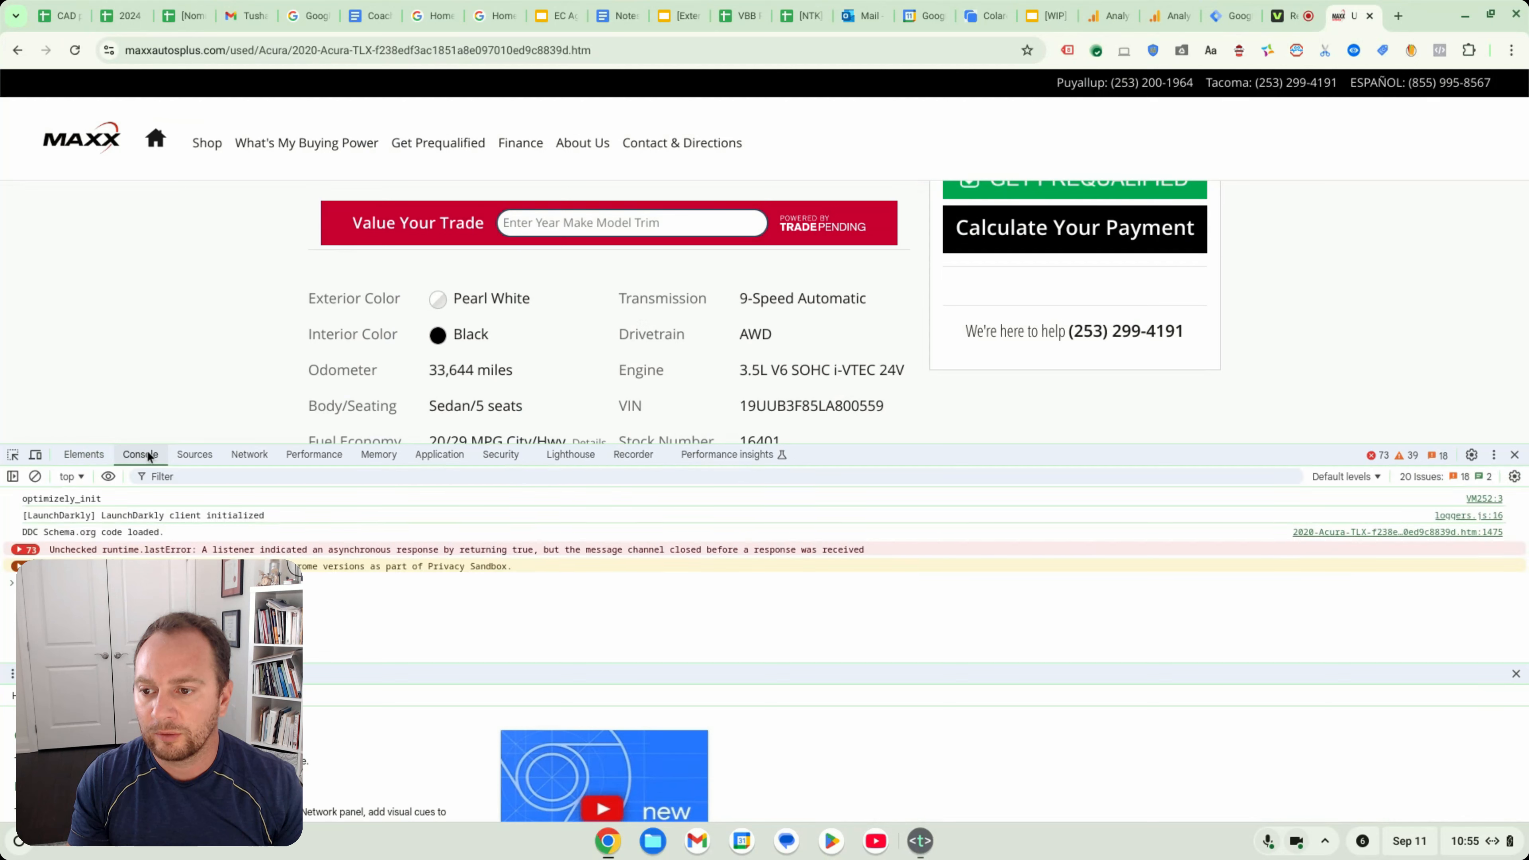
{"action": "left_click", "coordinate": [1515, 673]}
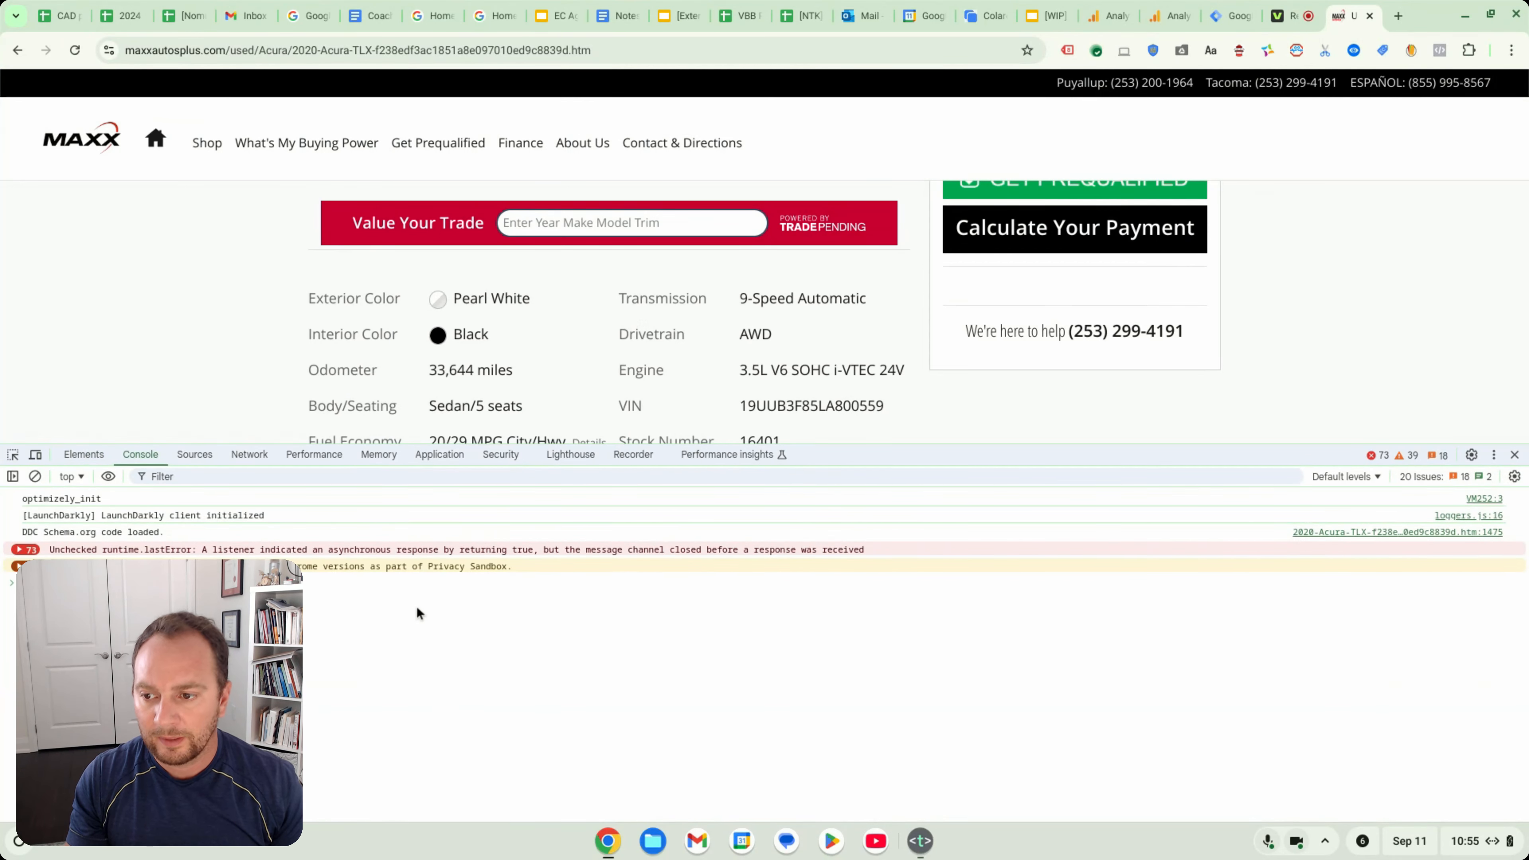
Evaluate dataLayer in the console, expand the returned array and check the entry with gtm.uniqueEventId 24
{"action": "type", "text": "dataLayer"}
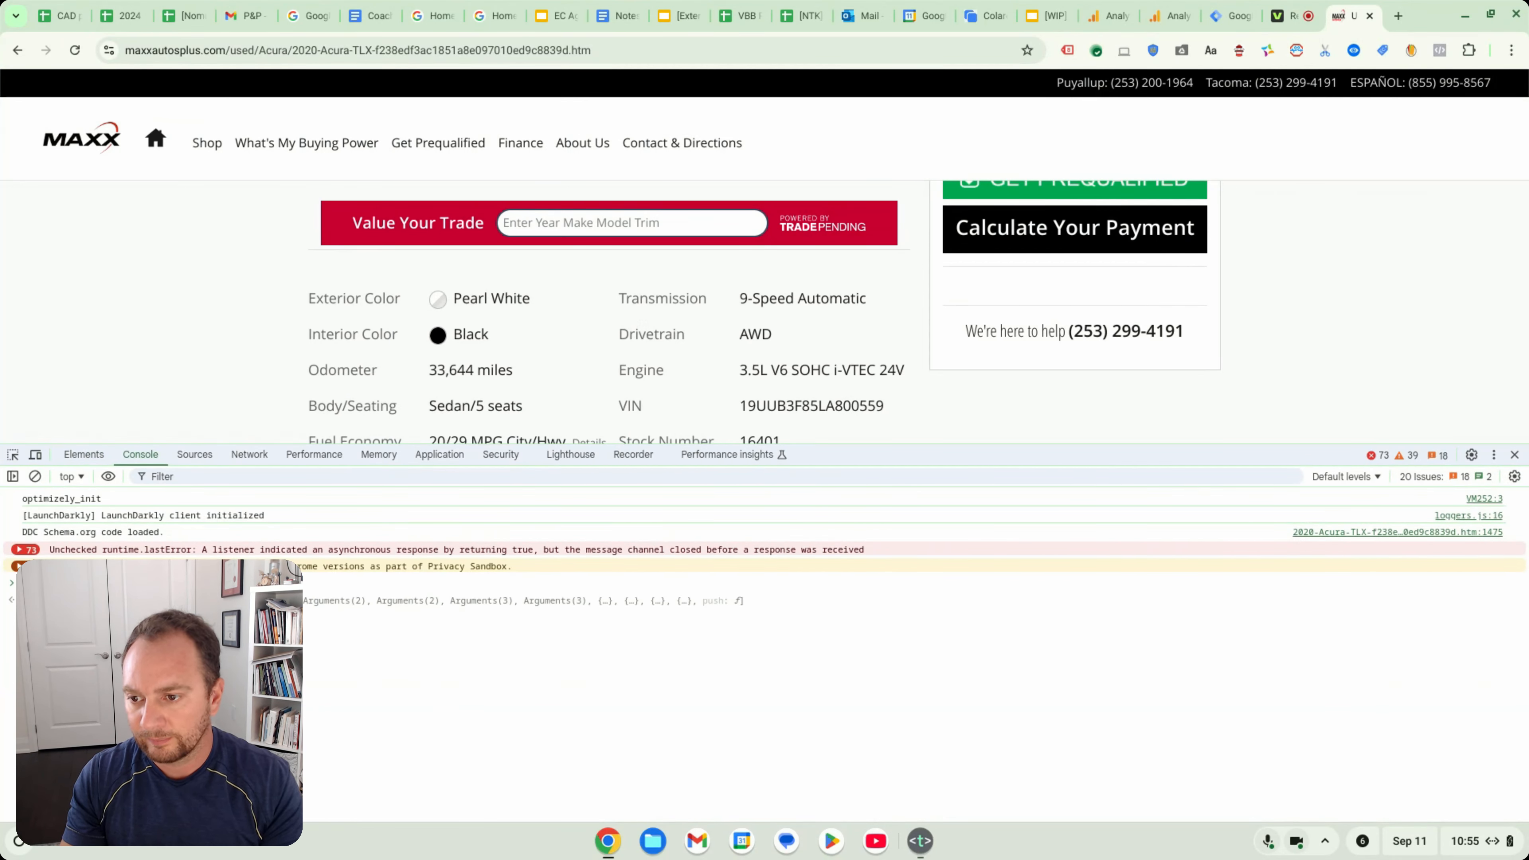
{"action": "key", "text": "Return"}
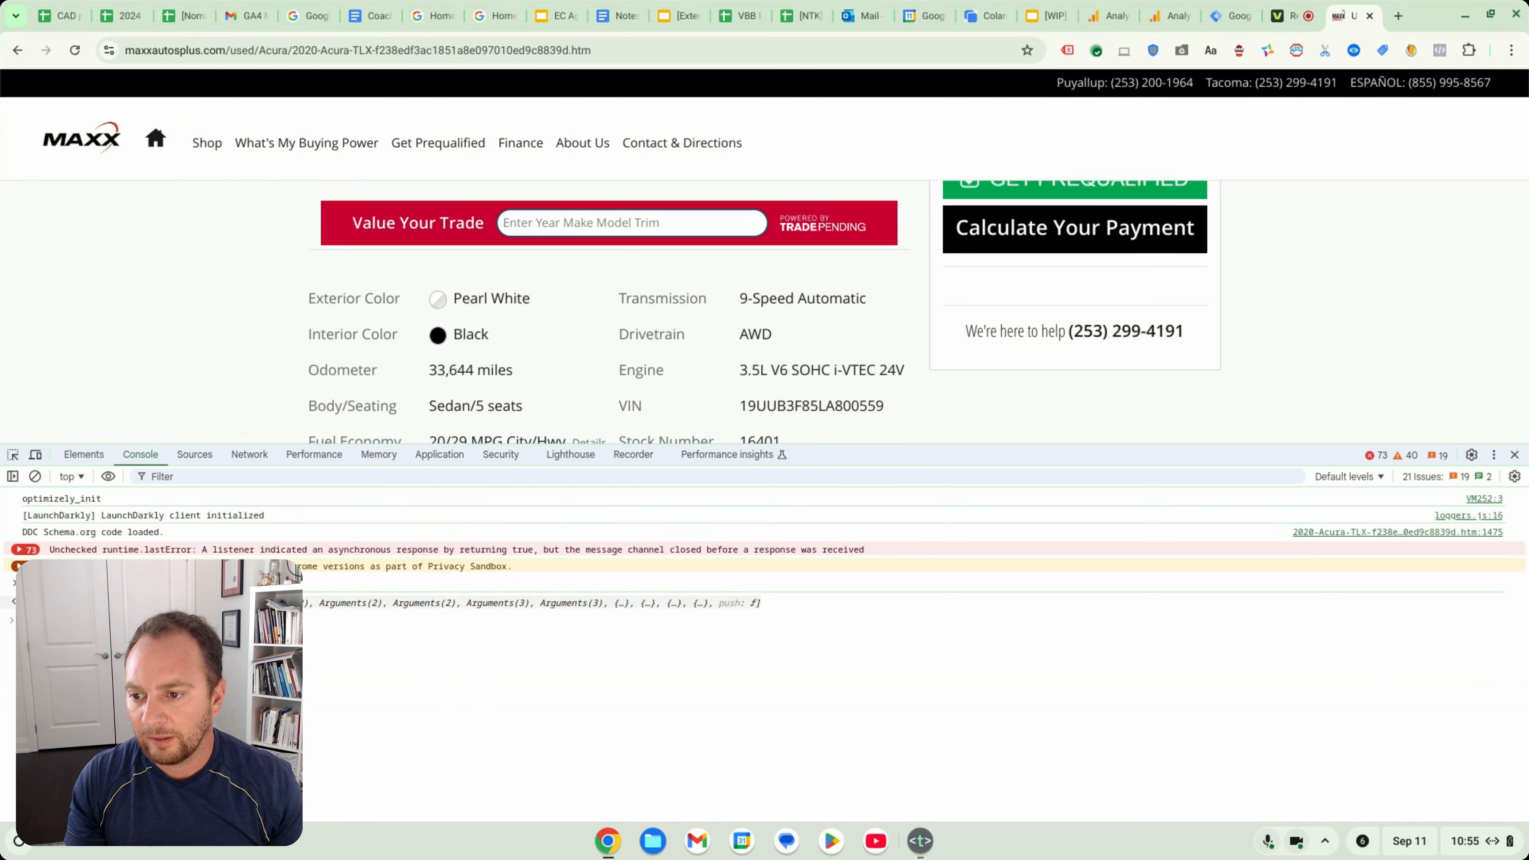
{"action": "left_click", "coordinate": [27, 602]}
{"action": "scroll", "coordinate": [722, 651], "scroll_direction": "down", "scroll_amount": 1}
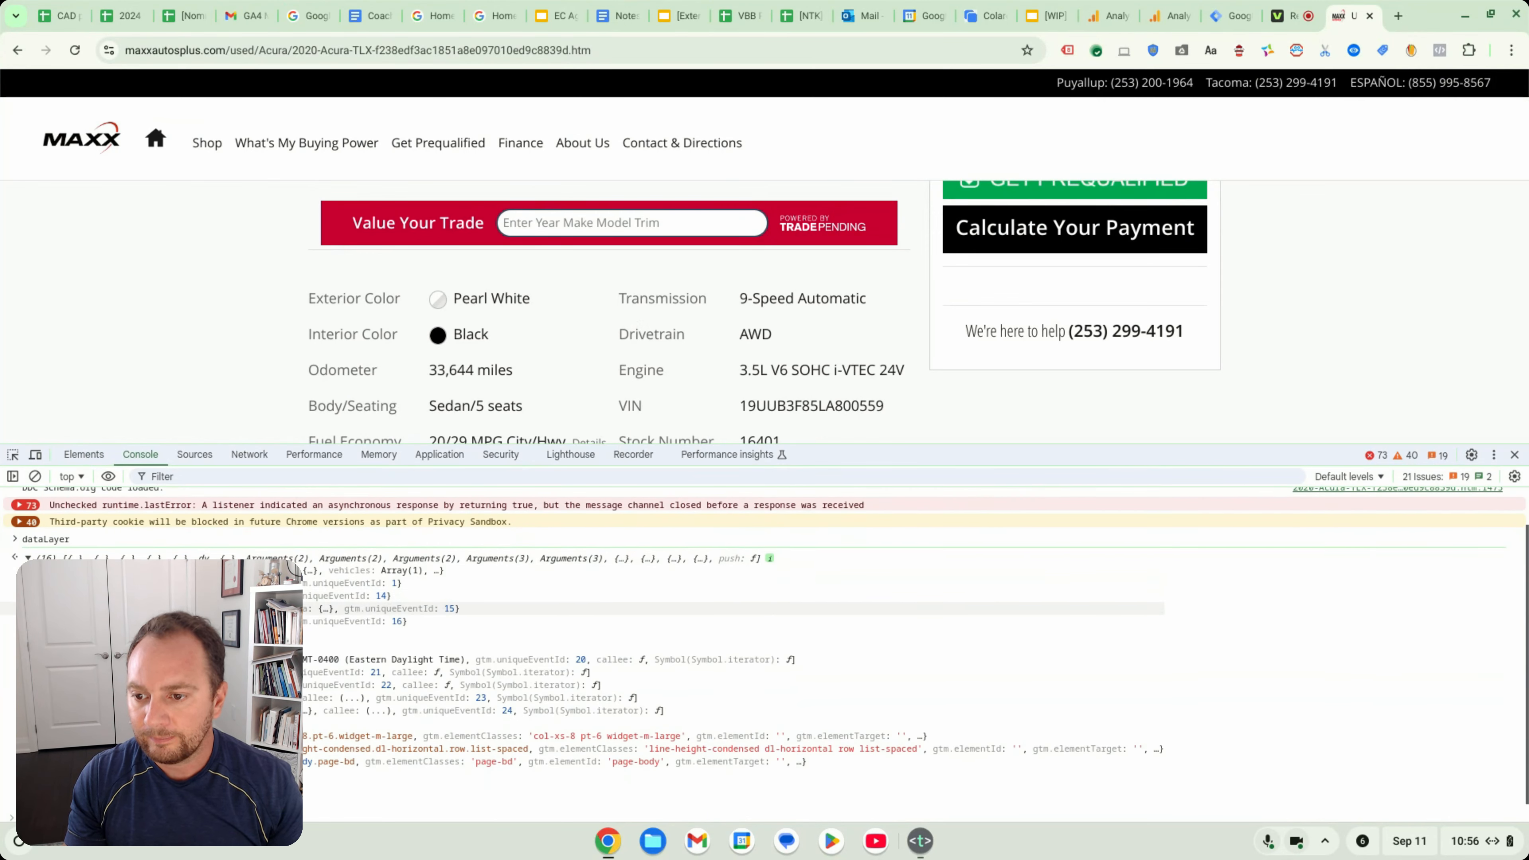
{"action": "scroll", "coordinate": [722, 662], "scroll_direction": "down", "scroll_amount": 1}
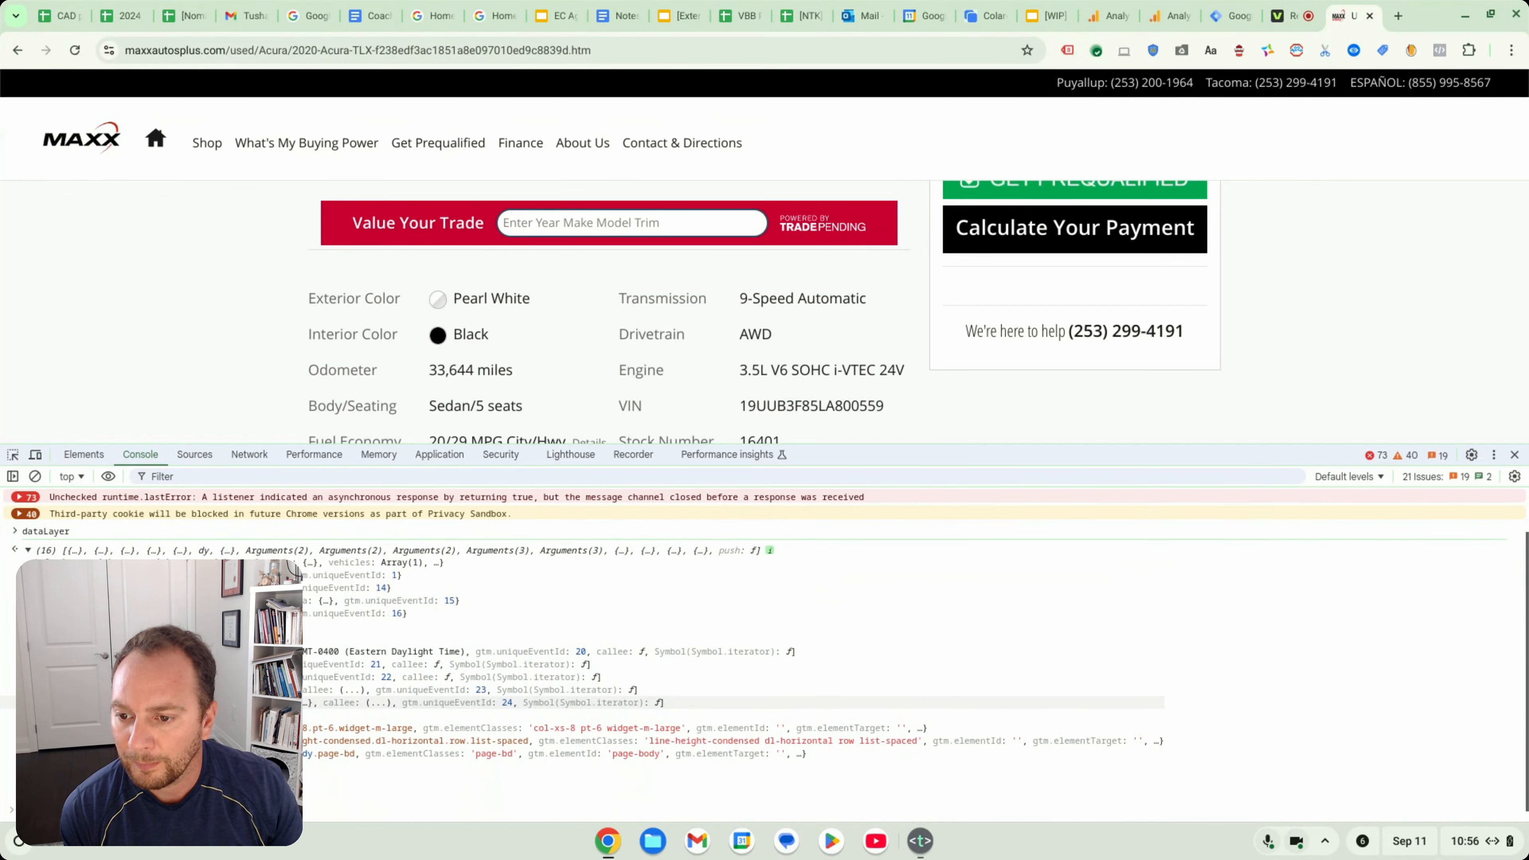
{"action": "left_click", "coordinate": [40, 702]}
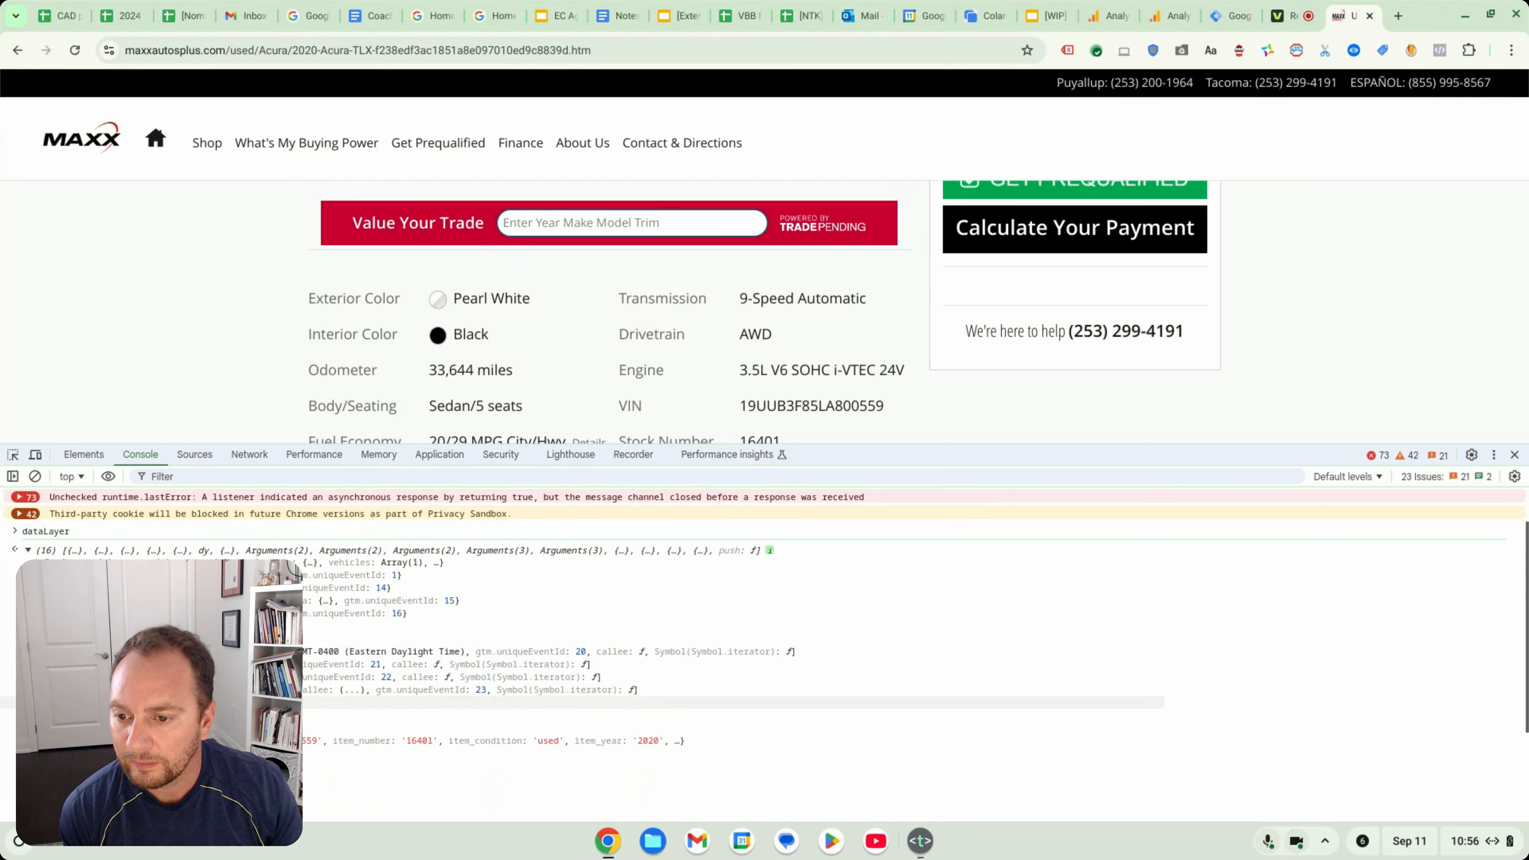
{"action": "left_click", "coordinate": [40, 702]}
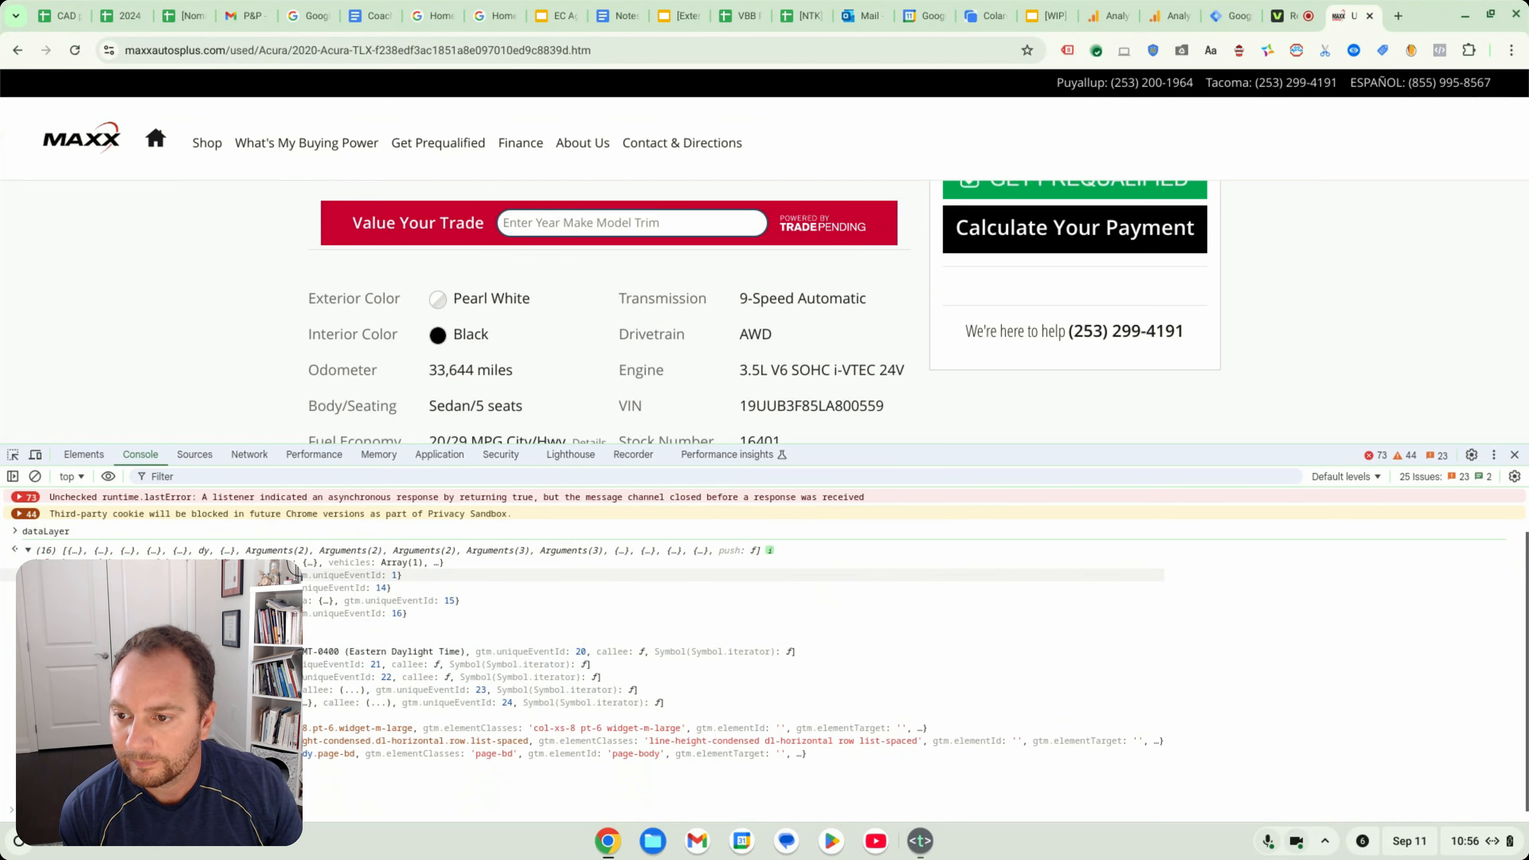
Expand the first dataLayer entry and its vehicles array, and examine the attributes stored for the first vehicle
{"action": "left_click", "coordinate": [39, 562]}
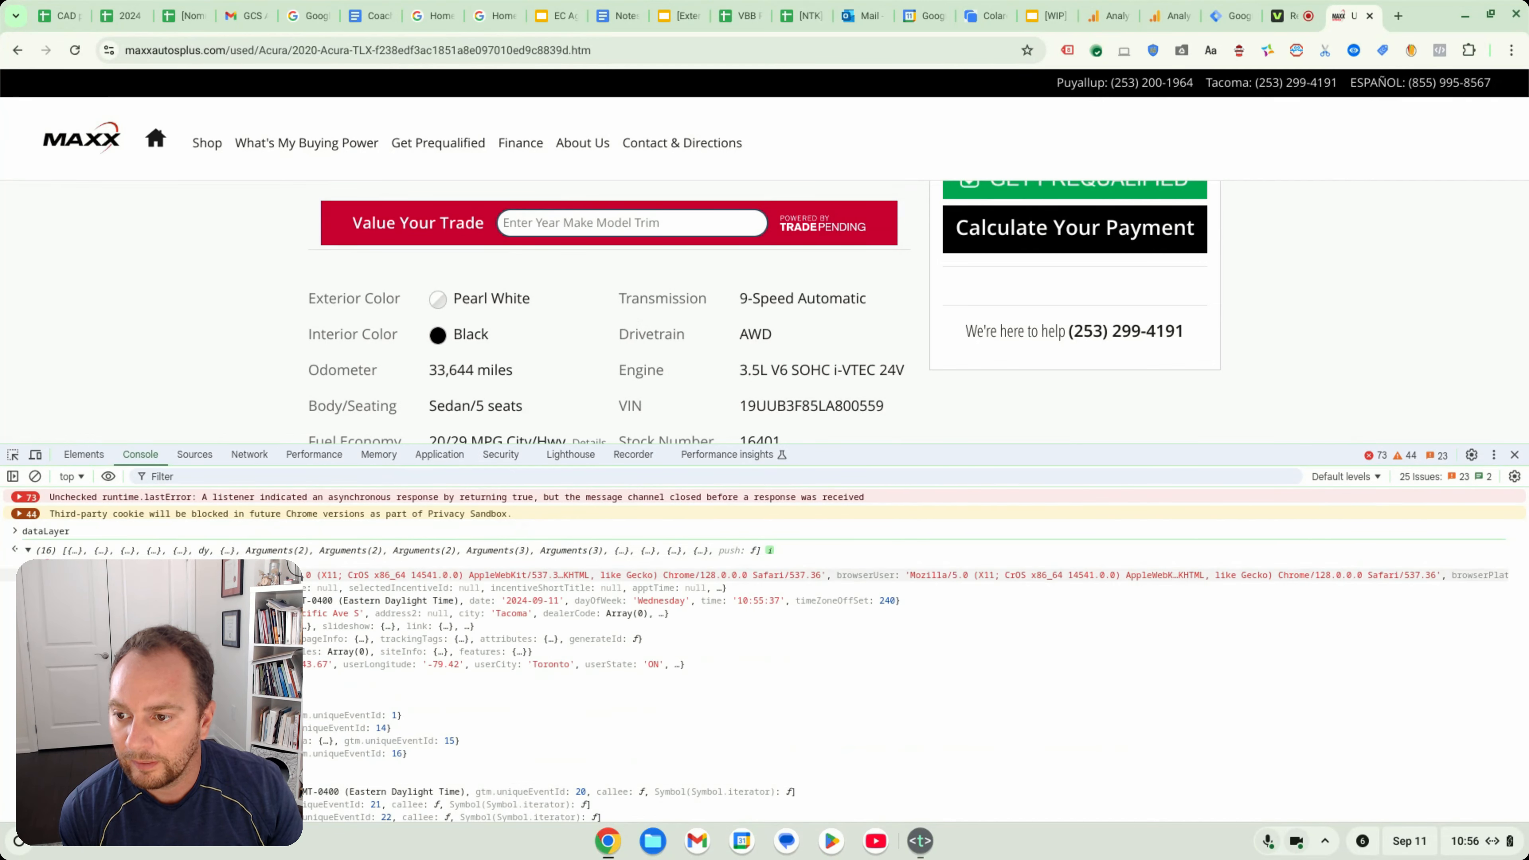
{"action": "scroll", "coordinate": [39, 656], "scroll_direction": "down", "scroll_amount": 2}
{"action": "scroll", "coordinate": [40, 717], "scroll_direction": "up", "scroll_amount": 3}
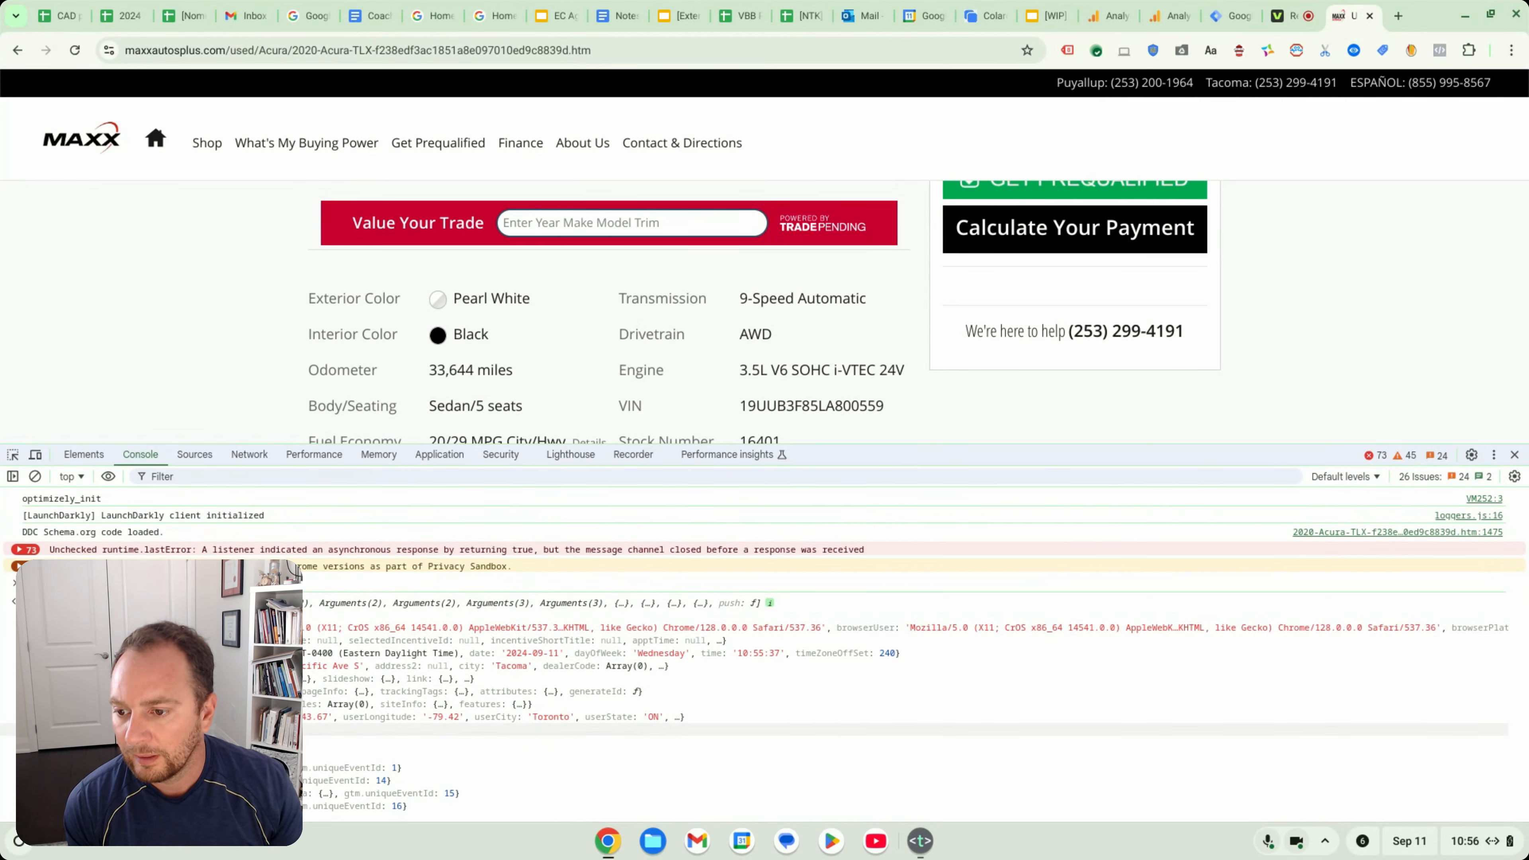
{"action": "scroll", "coordinate": [40, 692], "scroll_direction": "down", "scroll_amount": 2}
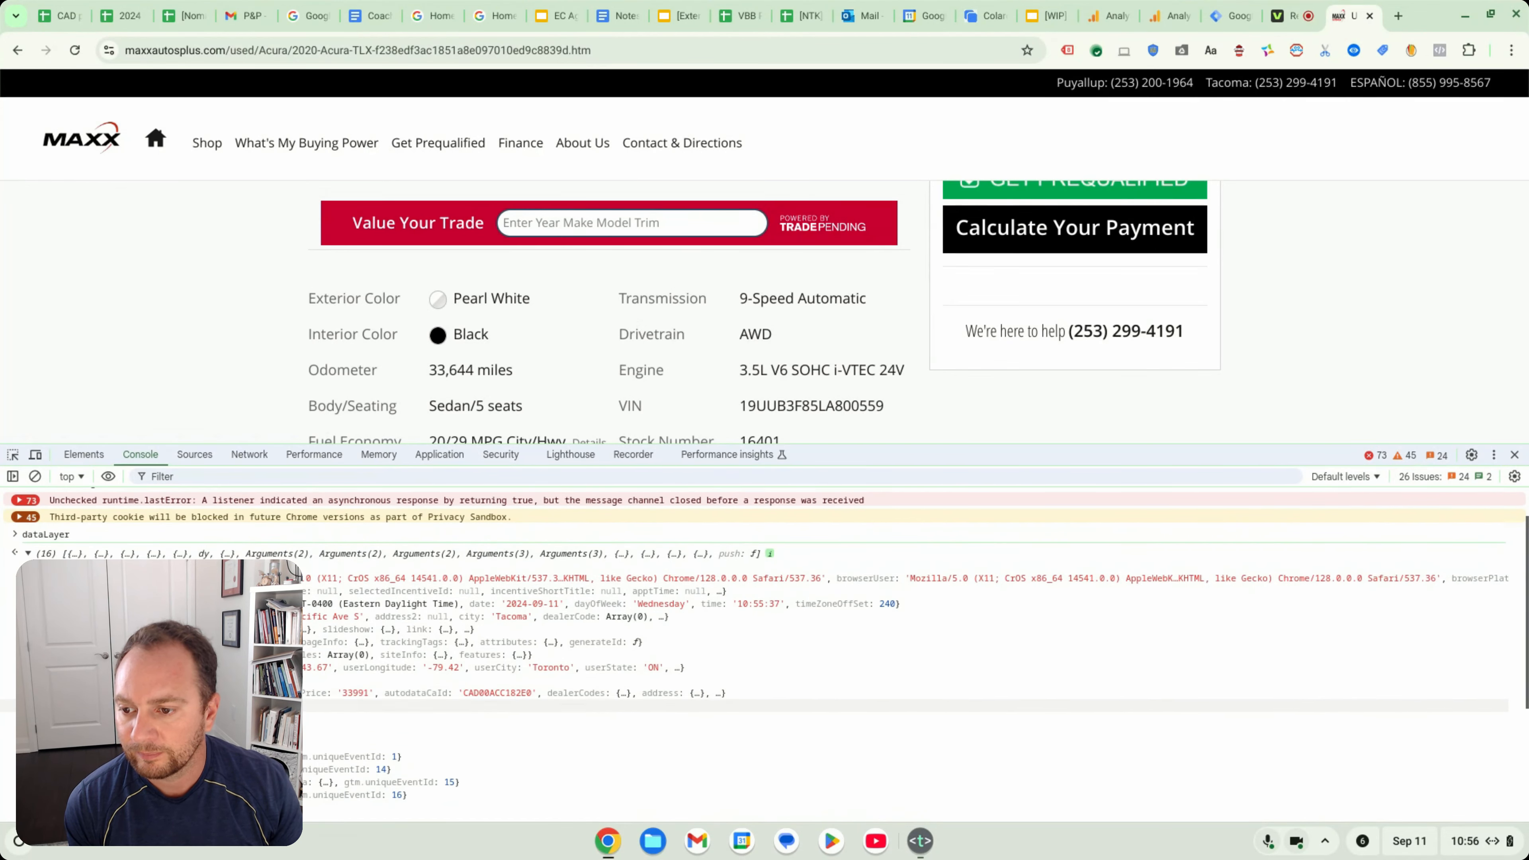
{"action": "left_click", "coordinate": [40, 692]}
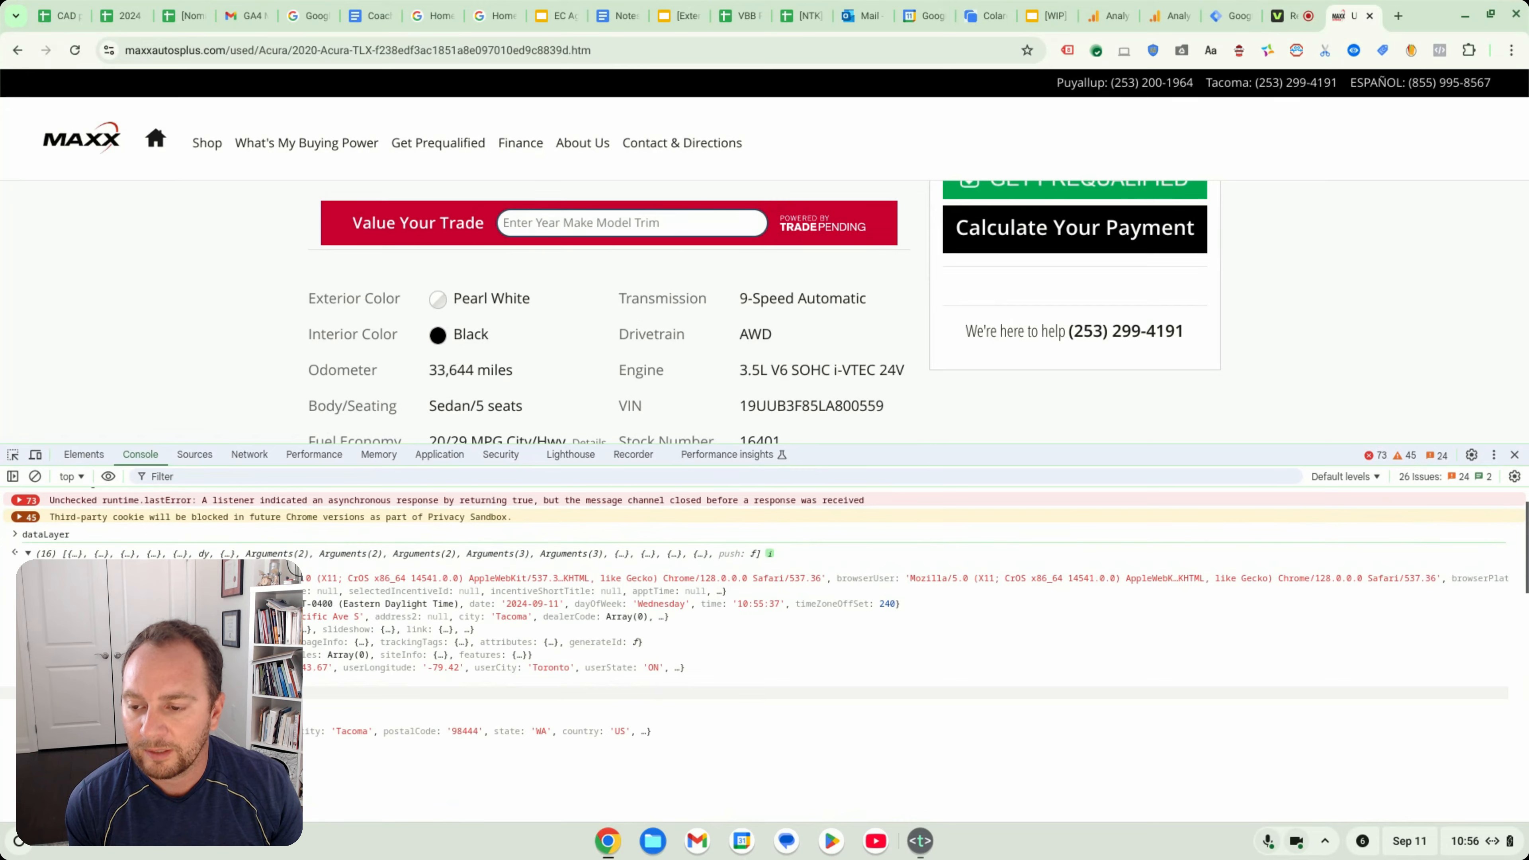
{"action": "scroll", "coordinate": [764, 632], "scroll_direction": "down", "scroll_amount": 5}
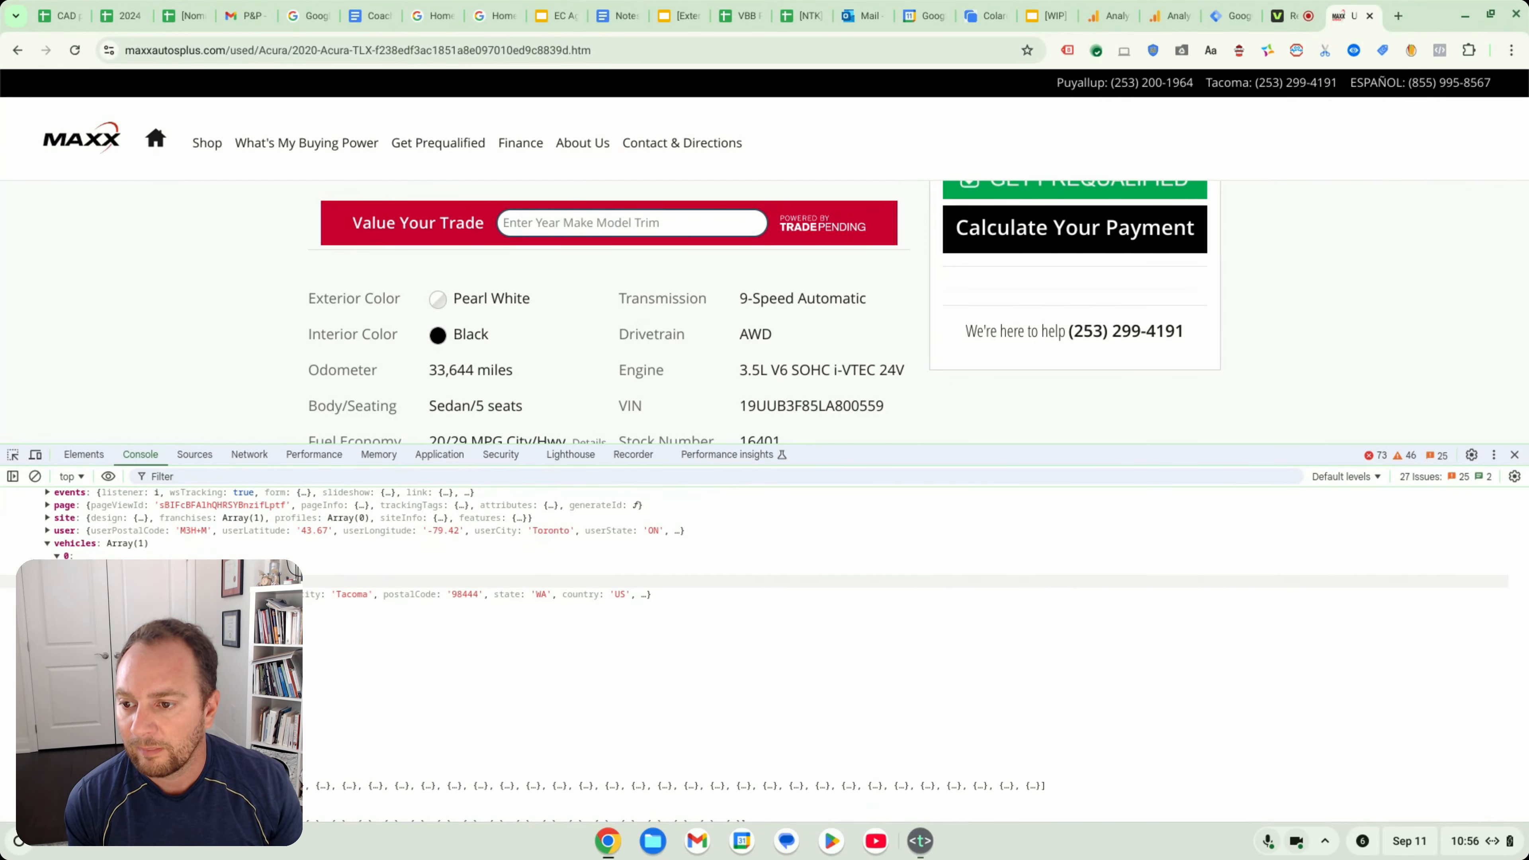
Examine the remaining attributes of the first vehicle in the logged dataLayer, down to its doors, drive line and engine data
{"action": "scroll", "coordinate": [903, 690], "scroll_direction": "down", "scroll_amount": 1}
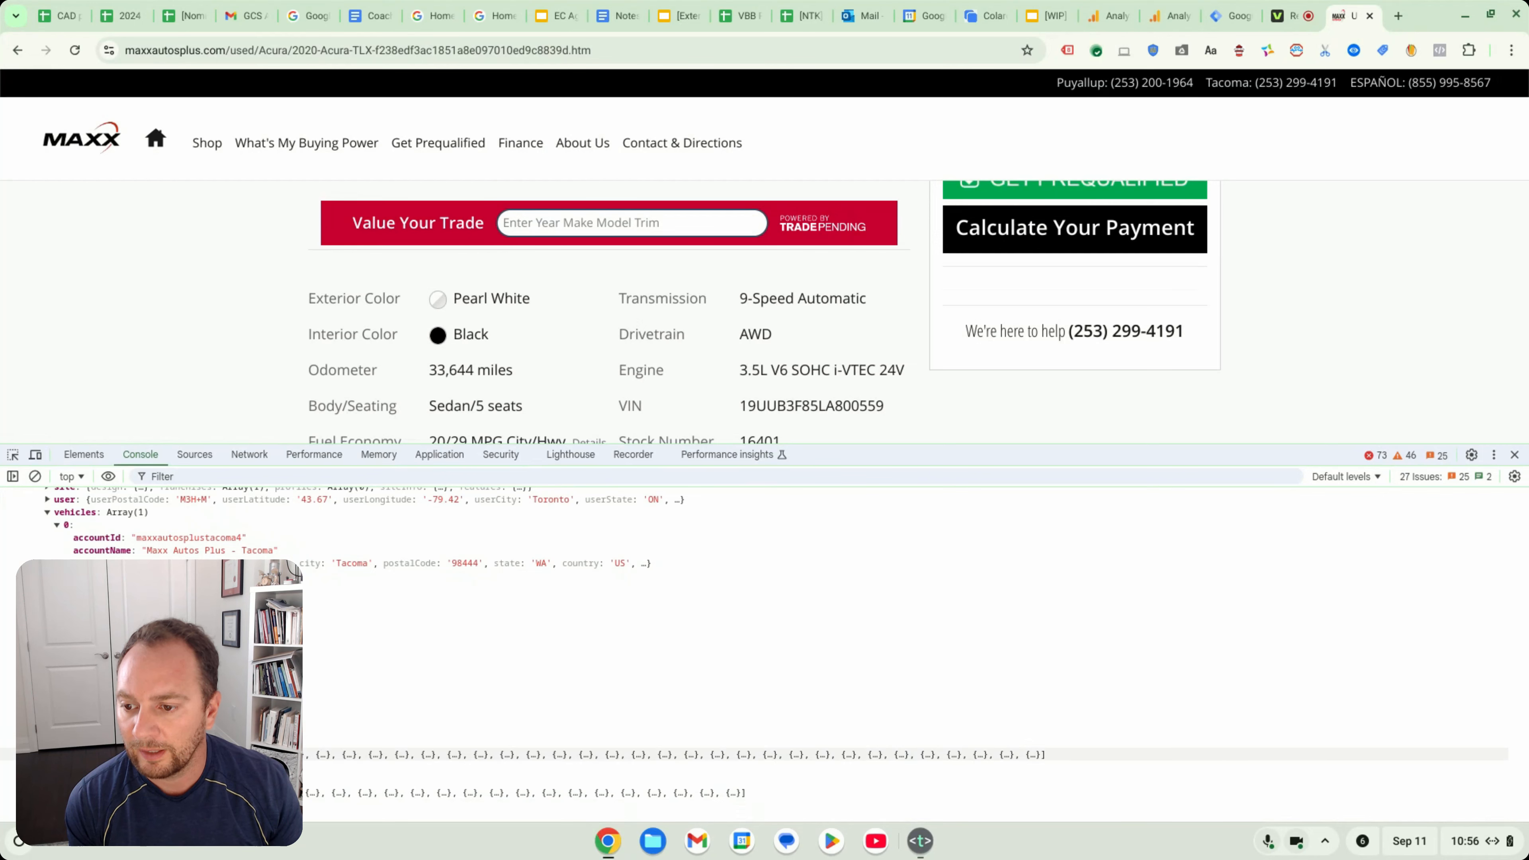
{"action": "scroll", "coordinate": [903, 753], "scroll_direction": "down", "scroll_amount": 4}
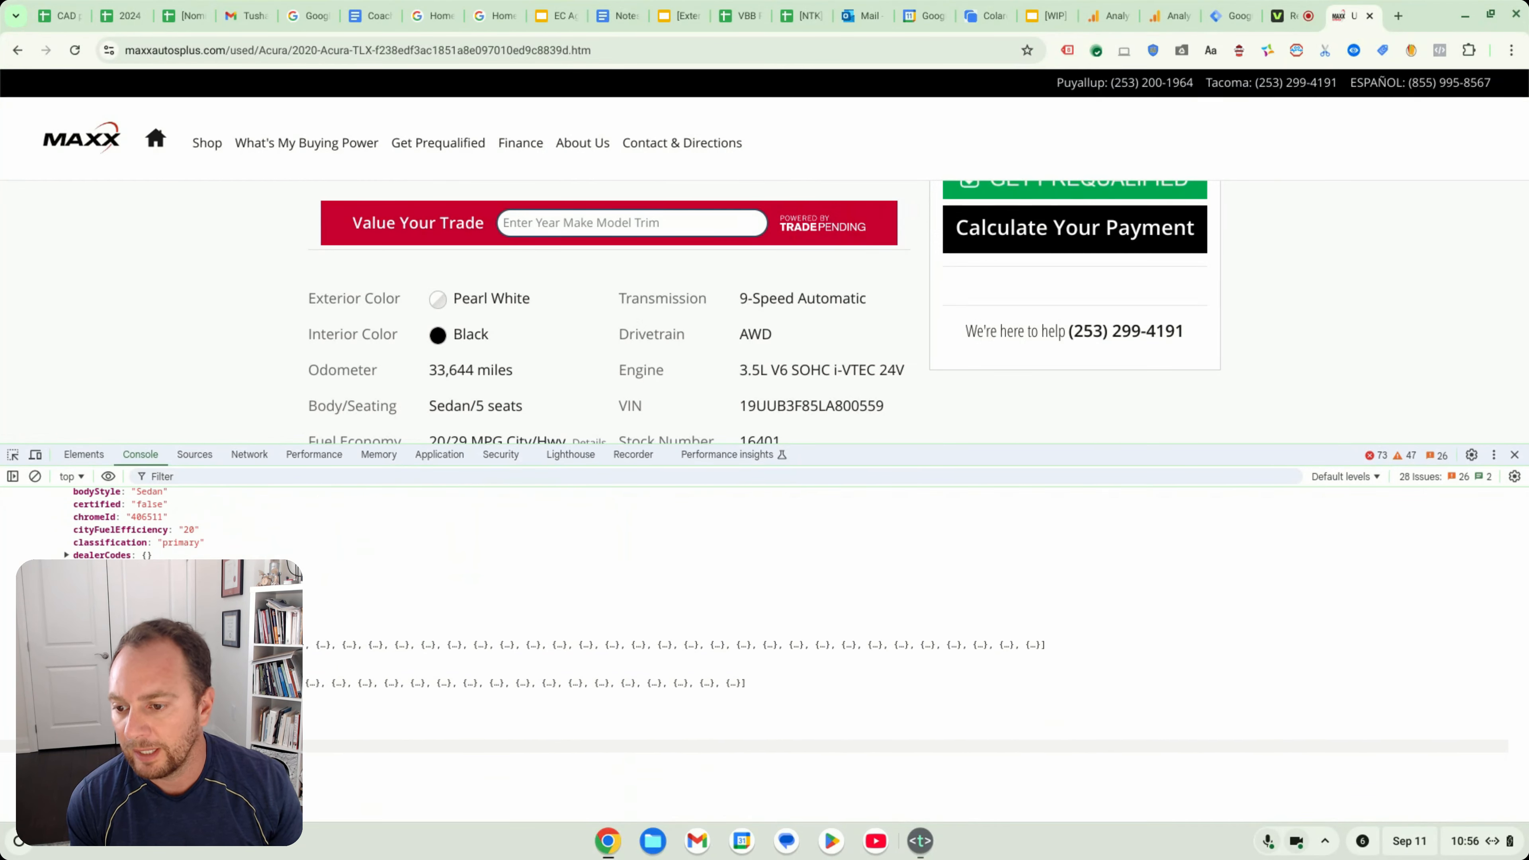
{"action": "scroll", "coordinate": [902, 722], "scroll_direction": "down", "scroll_amount": 2}
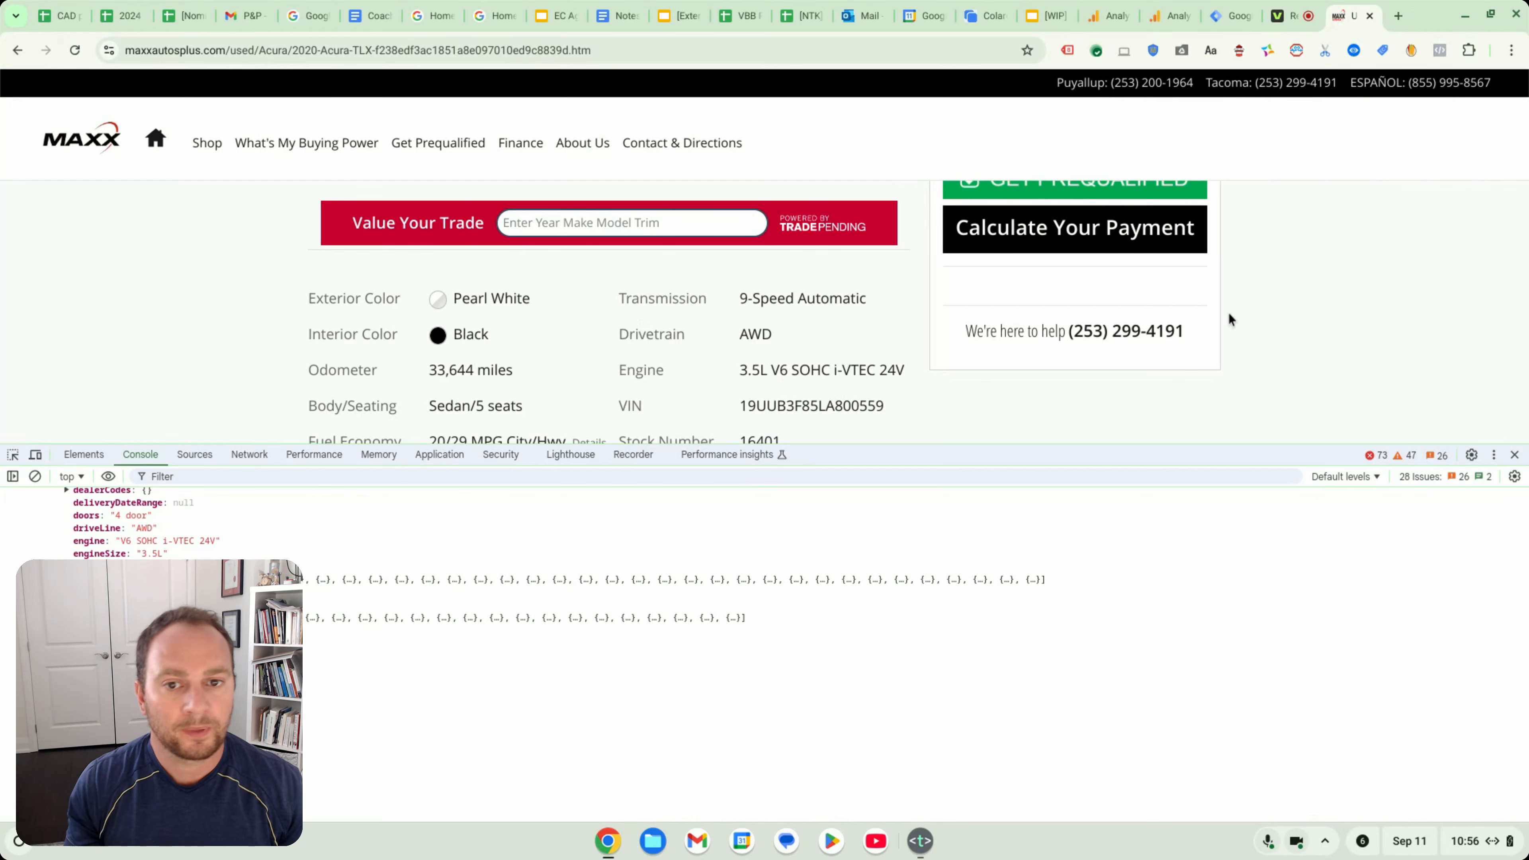
Return to the GA4 slide deck and advance past the prerequisites to the slide about sending data to GA4
{"action": "left_click", "coordinate": [1038, 16]}
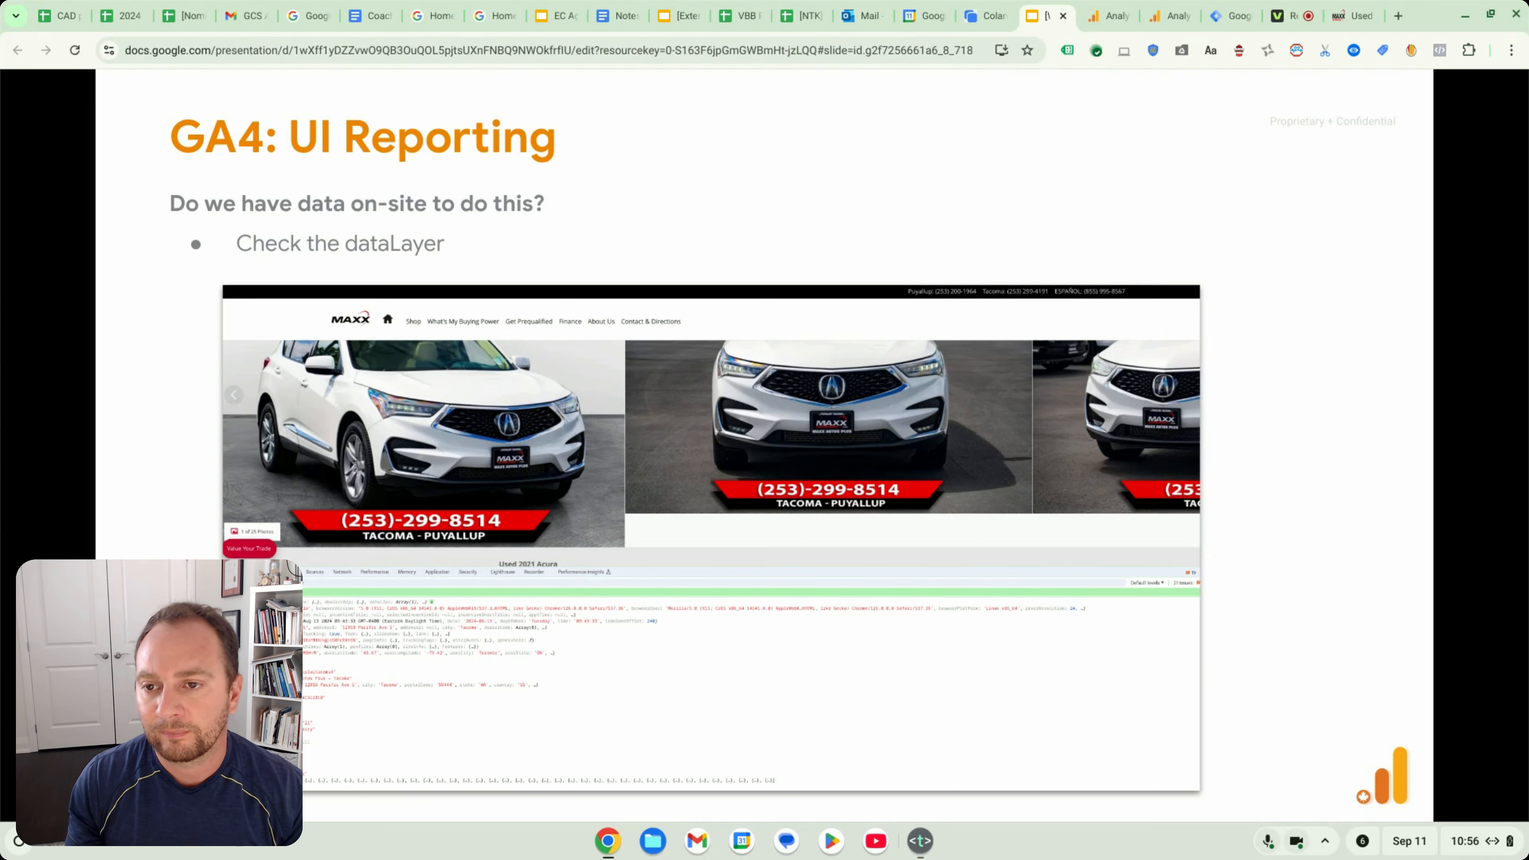
{"action": "key", "text": "Right"}
{"action": "key", "text": "Right"}
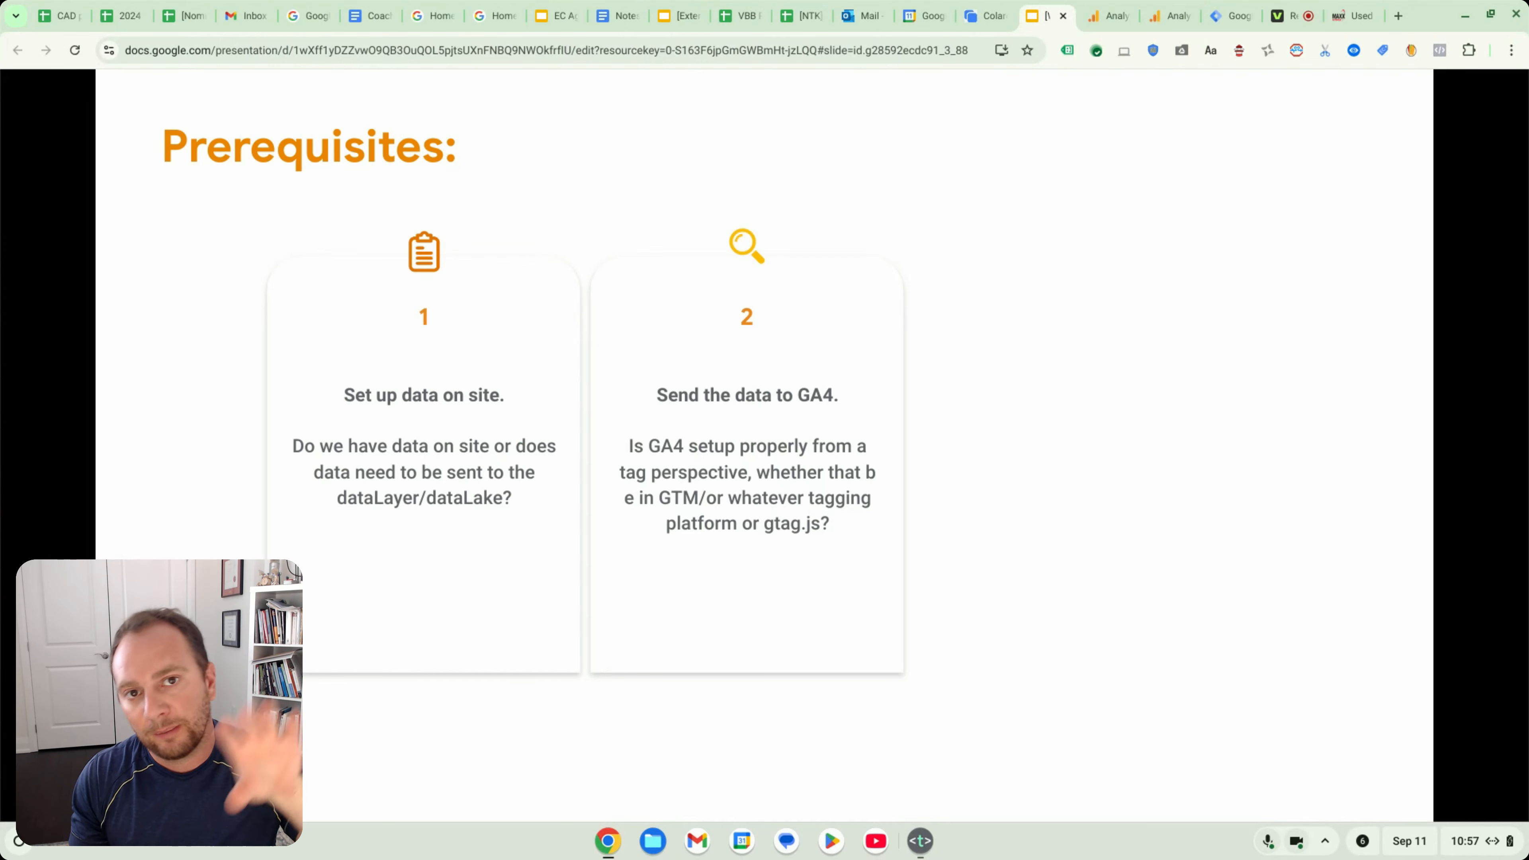
{"action": "key", "text": "Right"}
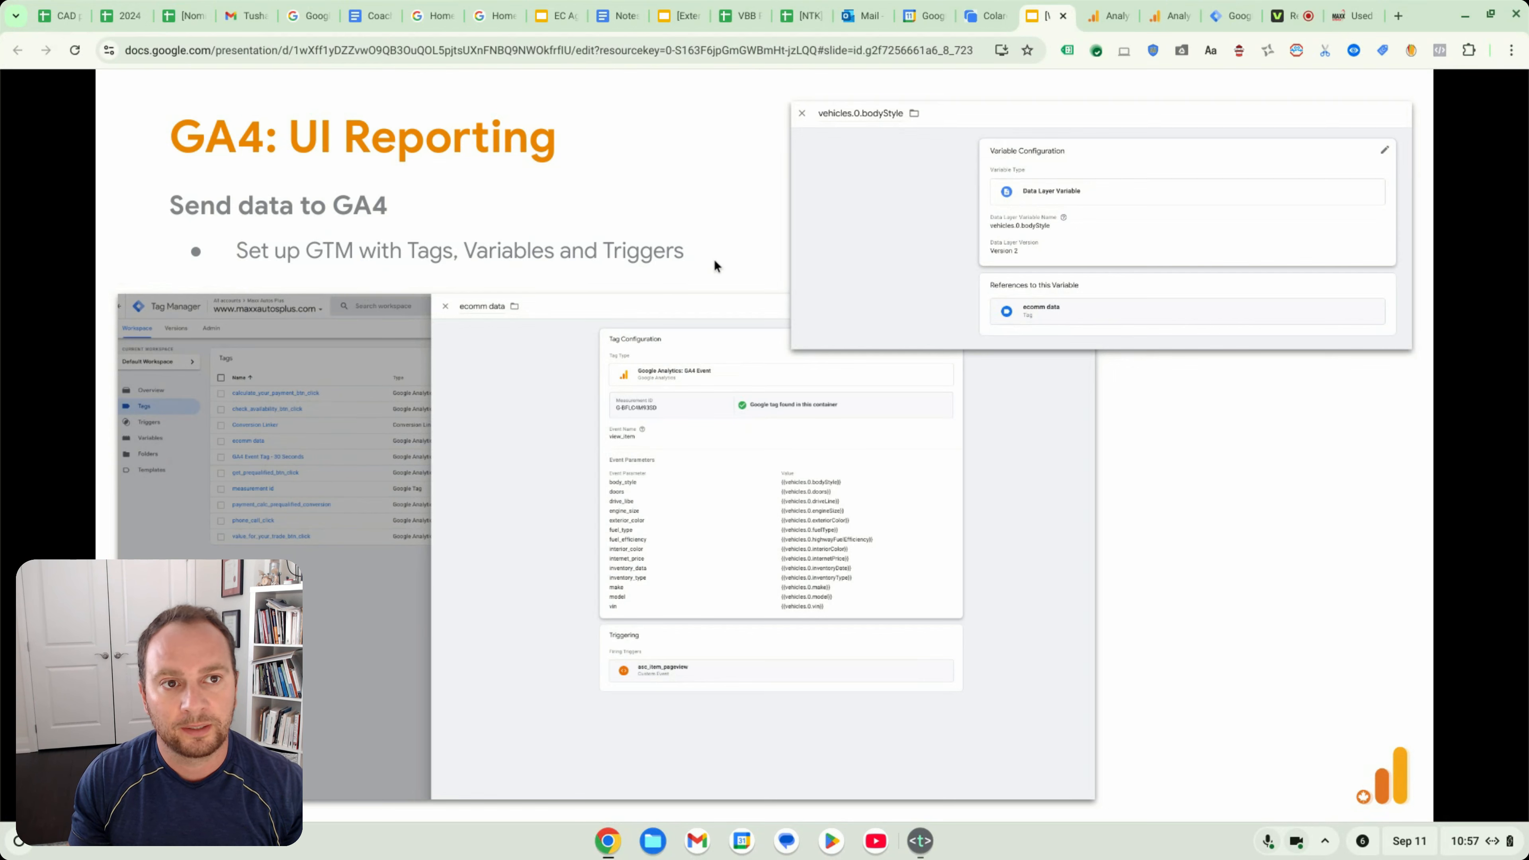
Switch to the site's Tag Manager container, list its tags, and inspect the measurement id tag before closing it
{"action": "left_click", "coordinate": [1228, 16]}
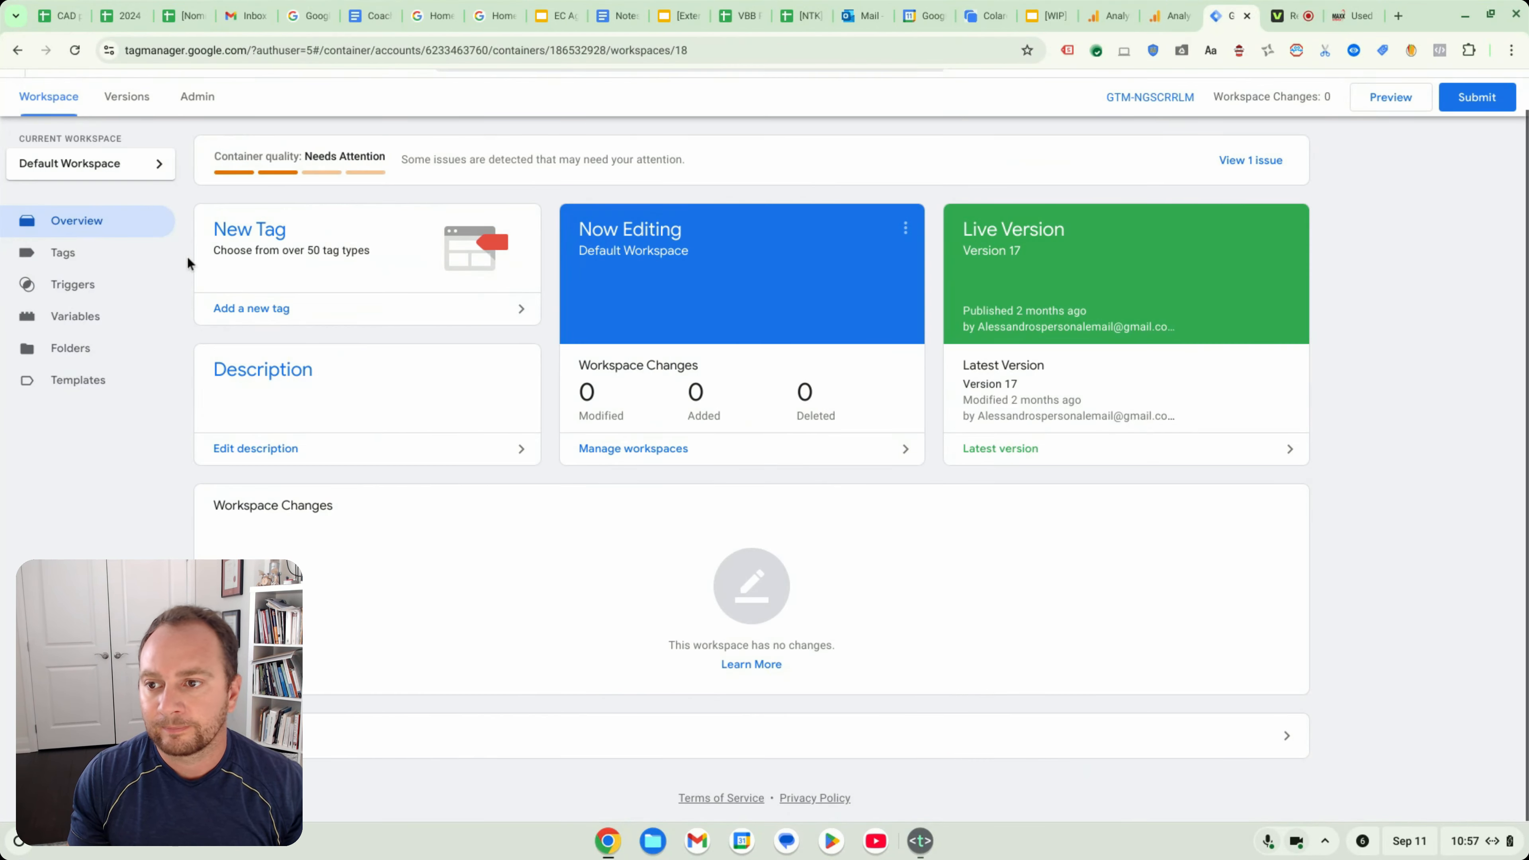
{"action": "scroll", "coordinate": [114, 337], "scroll_direction": "up", "scroll_amount": 1}
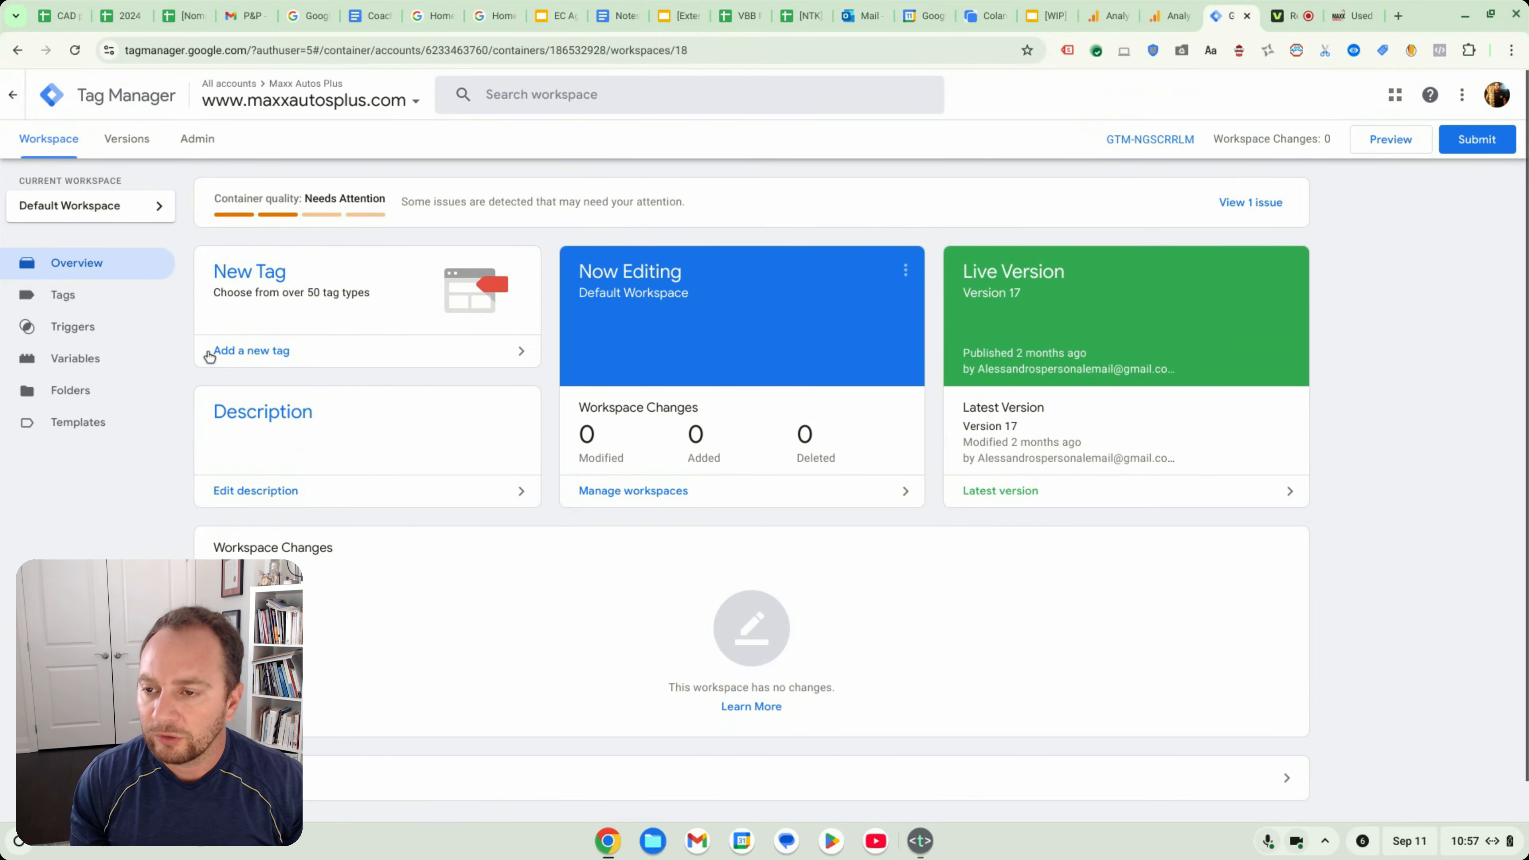
{"action": "left_click", "coordinate": [107, 304]}
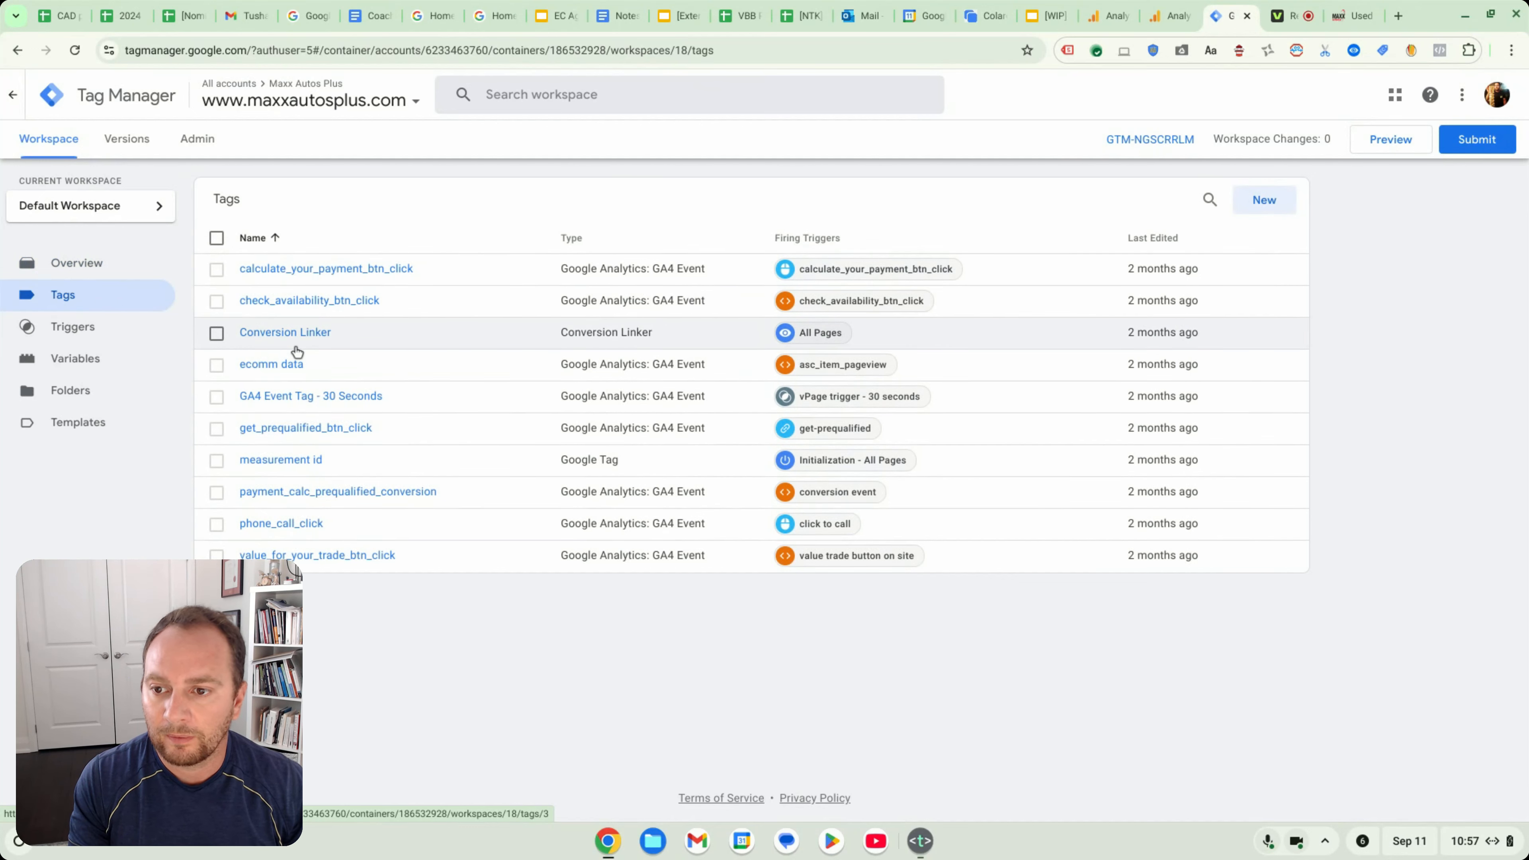
{"action": "left_click", "coordinate": [291, 461]}
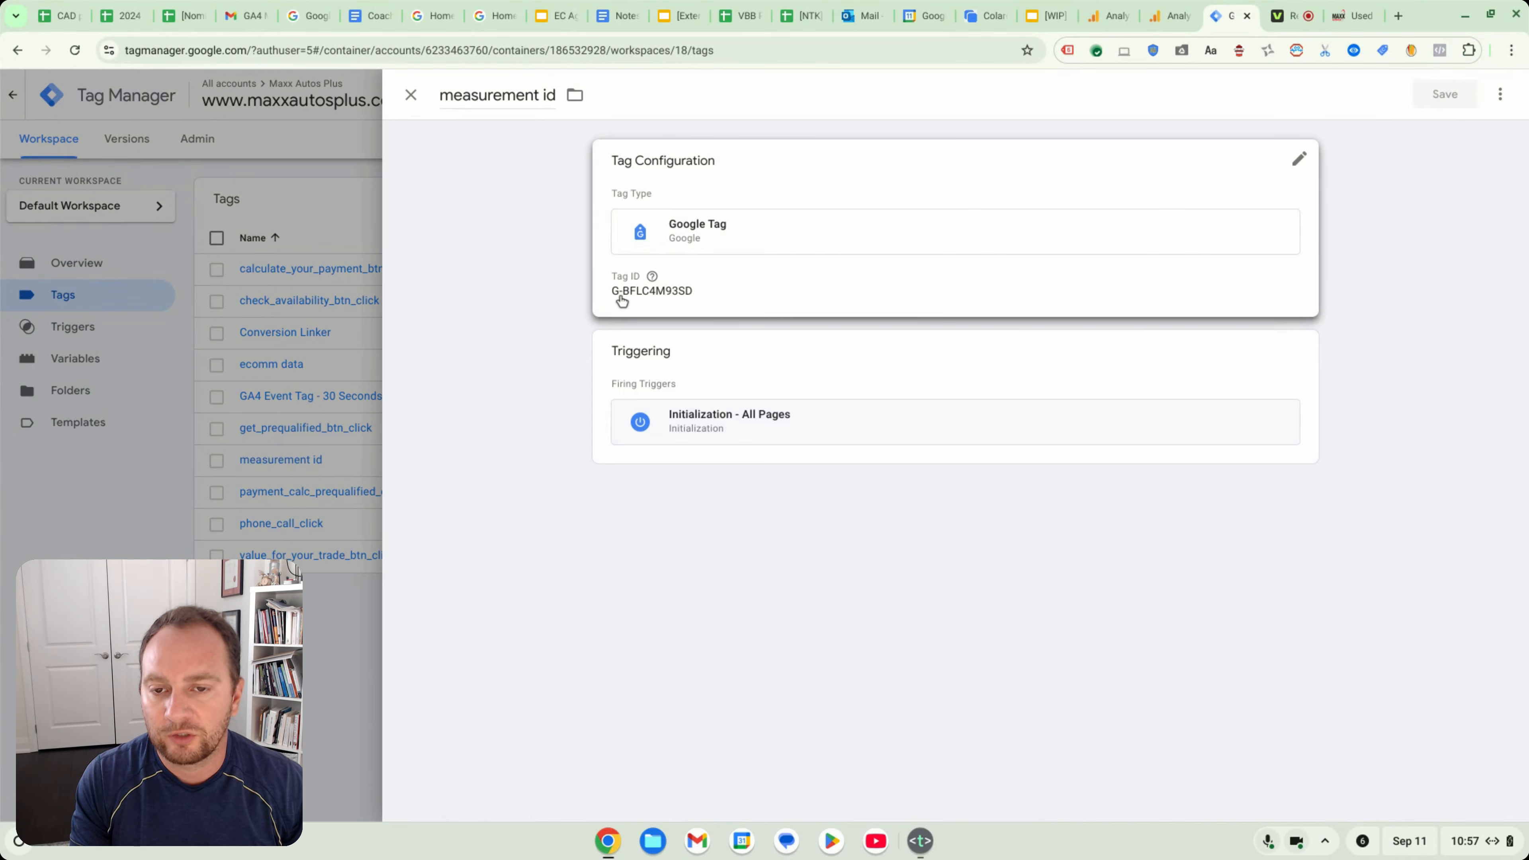
{"action": "left_click", "coordinate": [410, 94]}
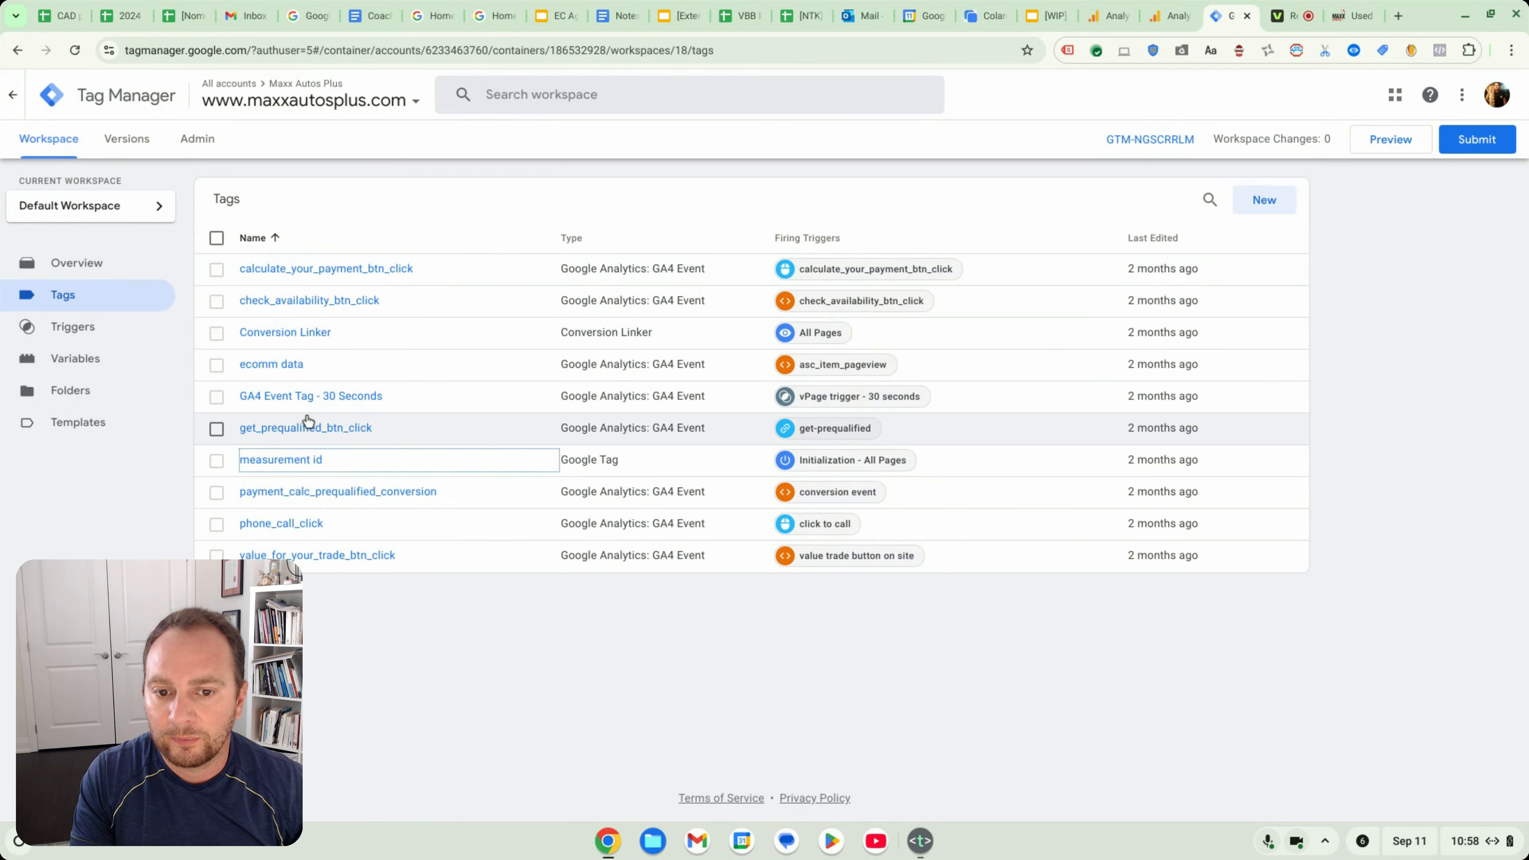
Open the ecomm data tag's configuration for editing and review its event parameters and their values
{"action": "left_click", "coordinate": [290, 368]}
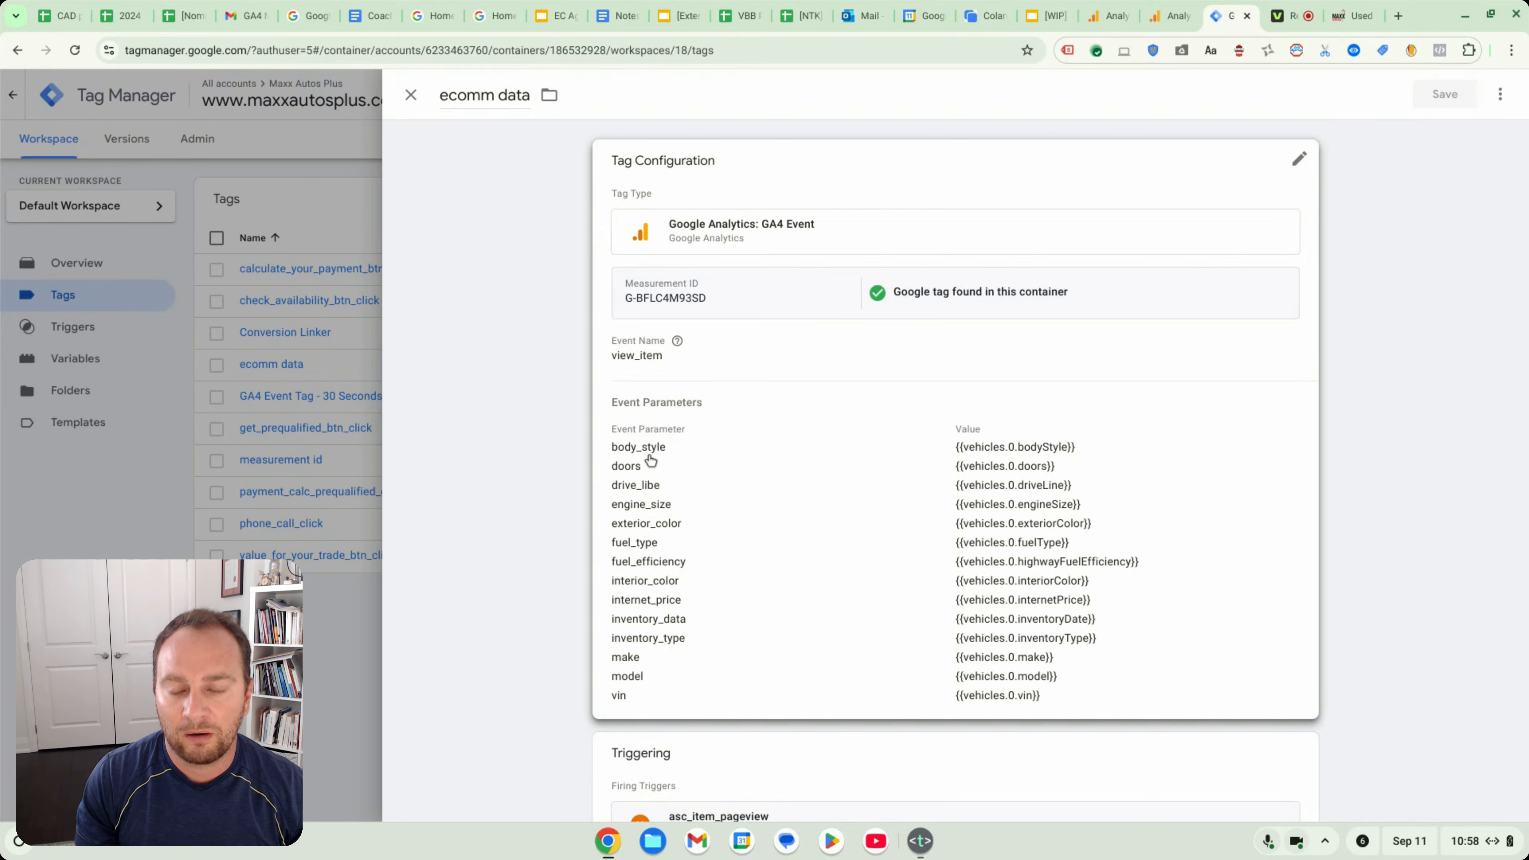
{"action": "left_click", "coordinate": [716, 461]}
{"action": "scroll", "coordinate": [752, 542], "scroll_direction": "down", "scroll_amount": 3}
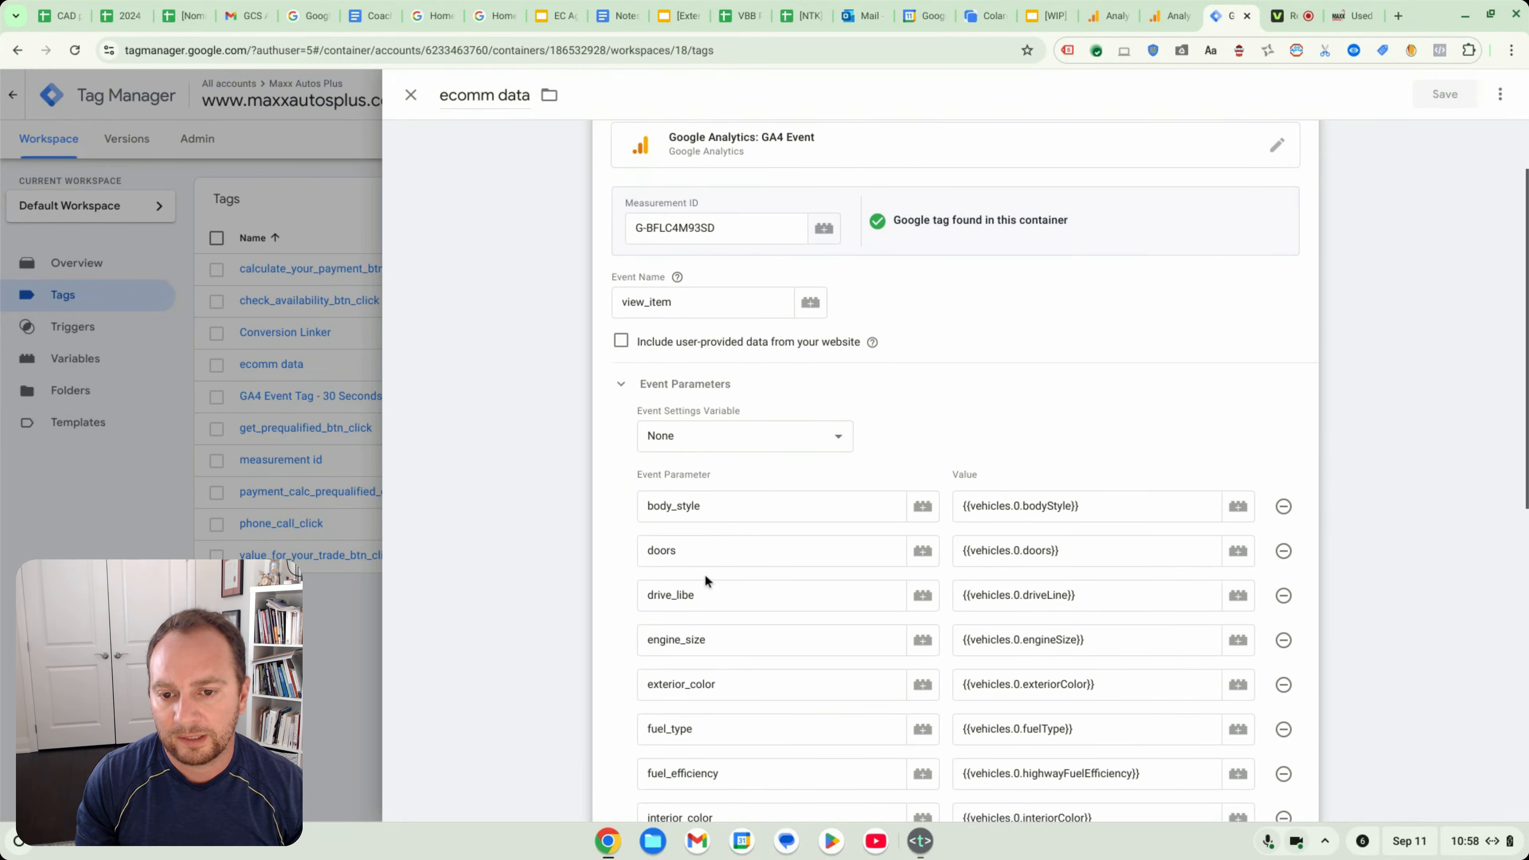
{"action": "scroll", "coordinate": [704, 574], "scroll_direction": "down", "scroll_amount": 2}
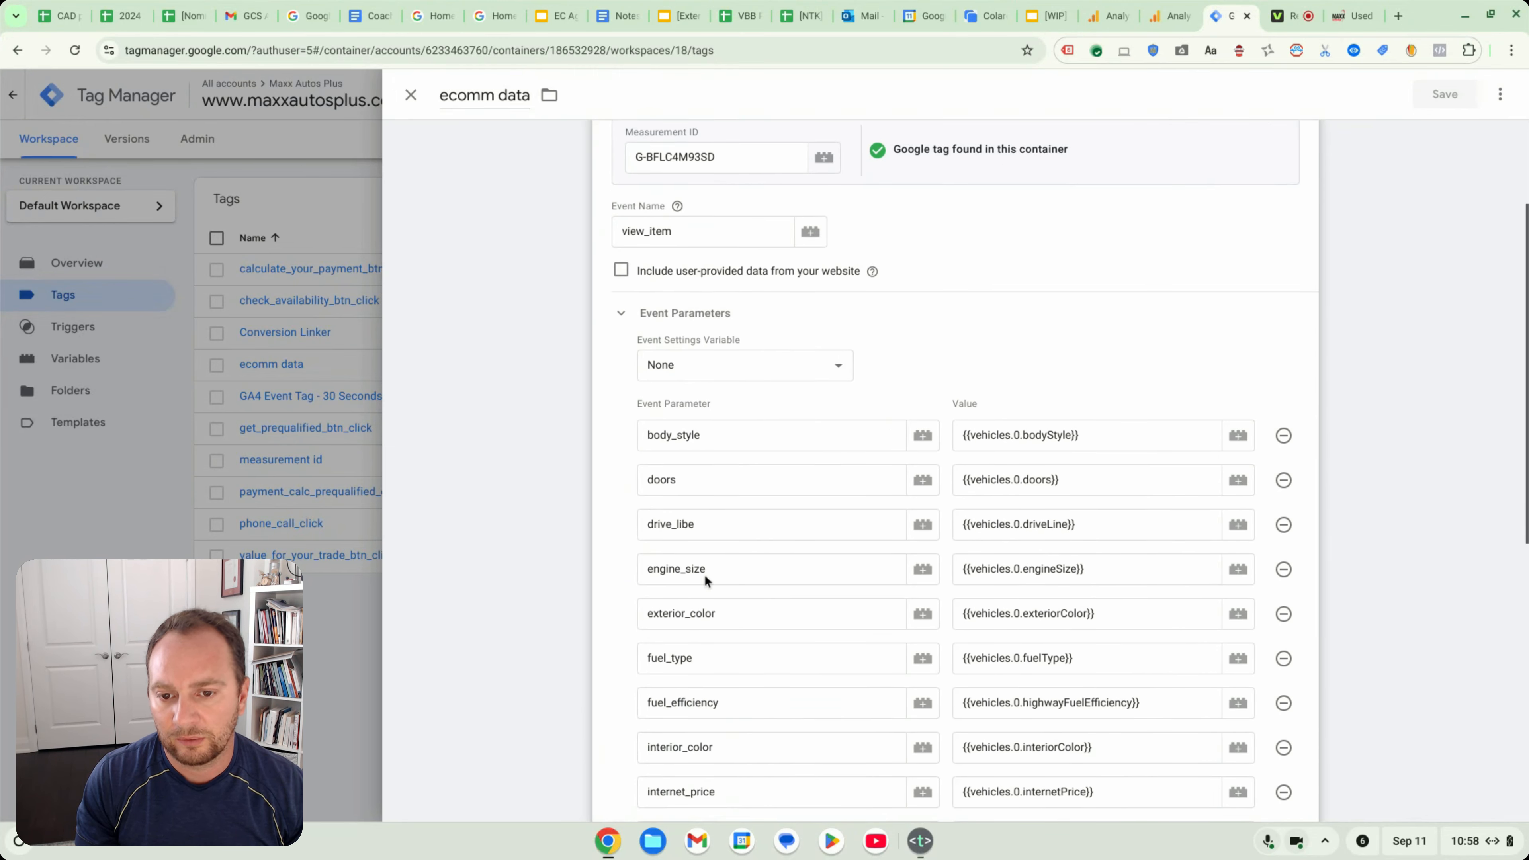
Correct the vehicles.0.driveLine parameter's name to drive_line after checking the vehicle page's dataLayer, save the ecomm data tag and reopen it
{"action": "left_click", "coordinate": [722, 516]}
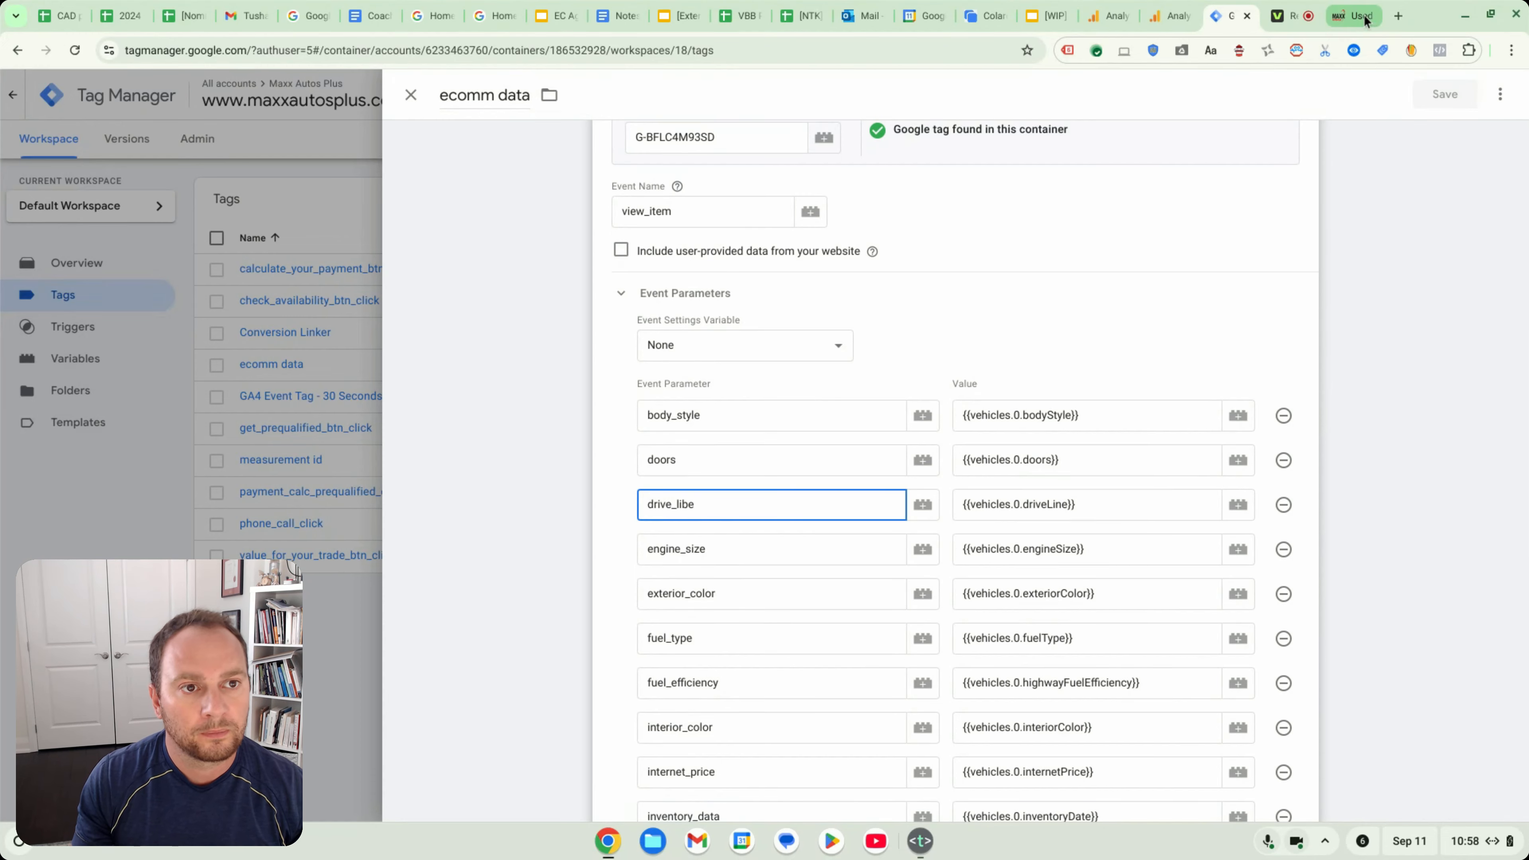
{"action": "left_click", "coordinate": [1344, 23]}
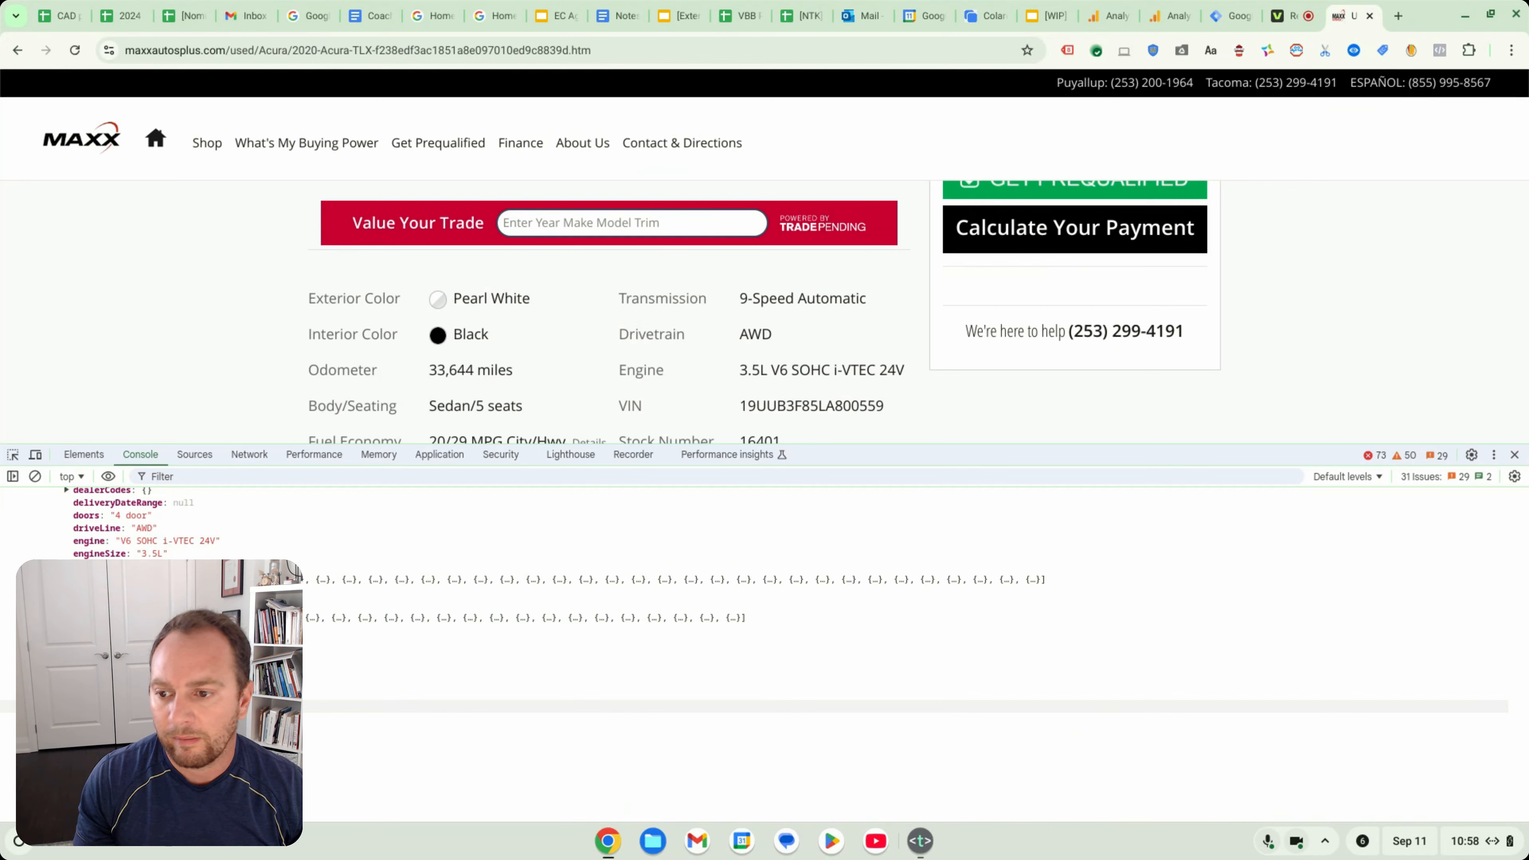
{"action": "scroll", "coordinate": [764, 602], "scroll_direction": "up", "scroll_amount": 2}
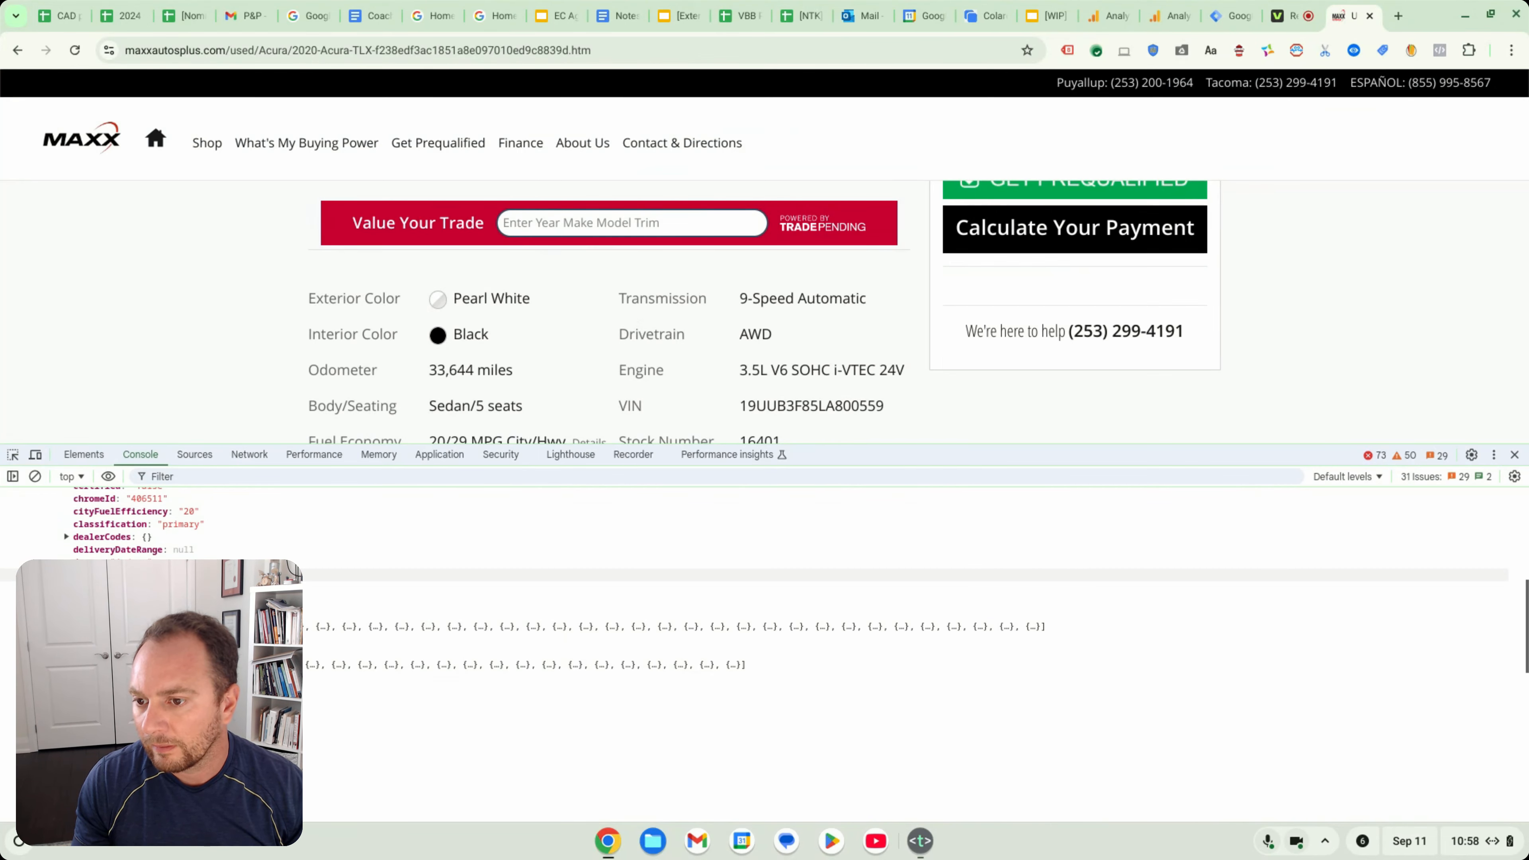
{"action": "left_click", "coordinate": [1220, 16]}
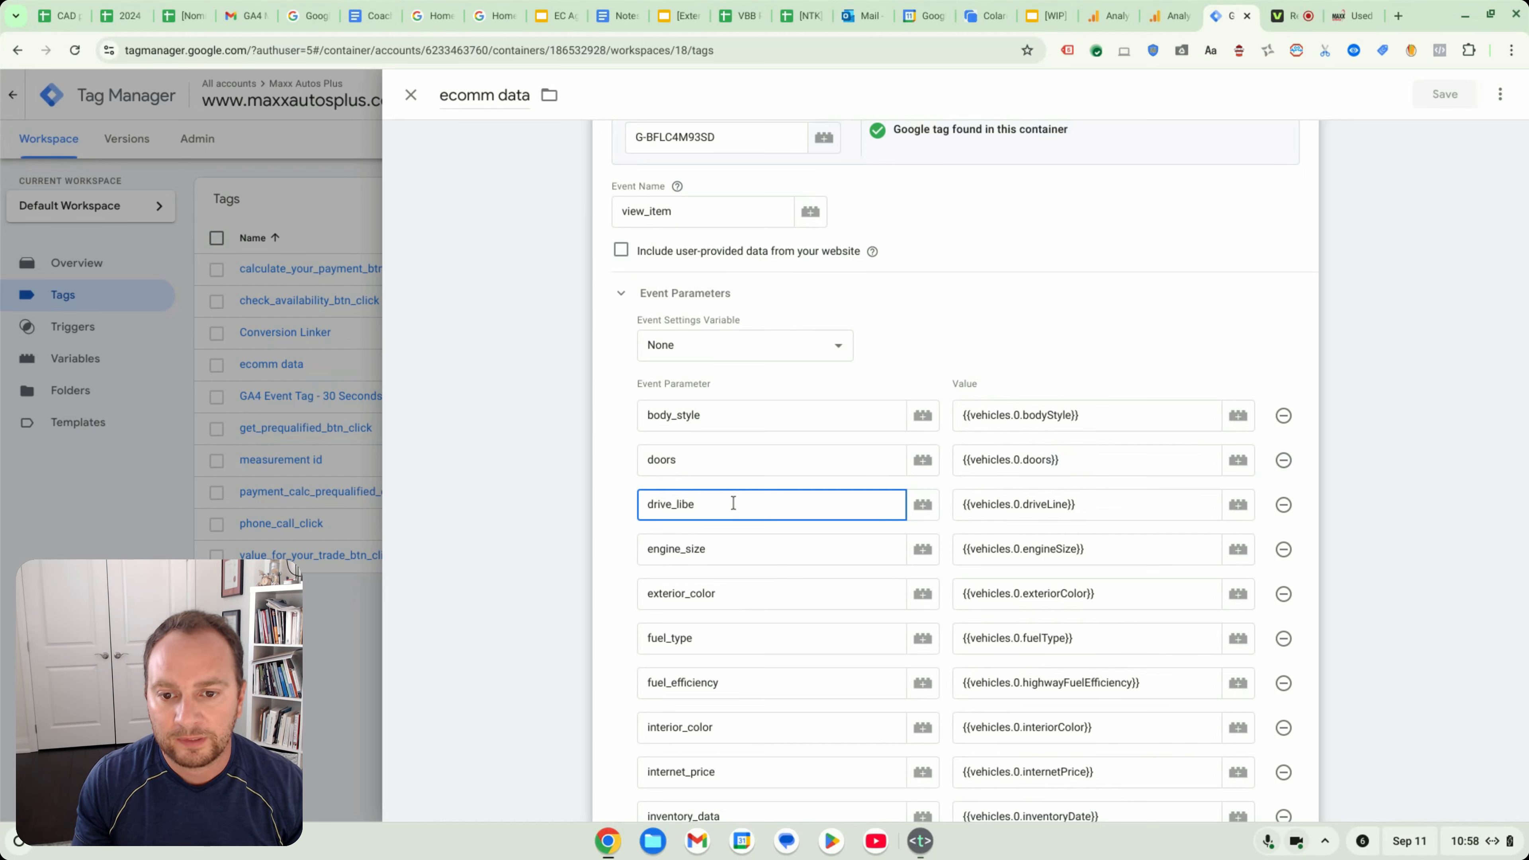
{"action": "key", "text": "shift+Left"}
{"action": "key", "text": "shift+Left"}
{"action": "key", "text": "BackSpace"}
{"action": "type", "text": "ne"}
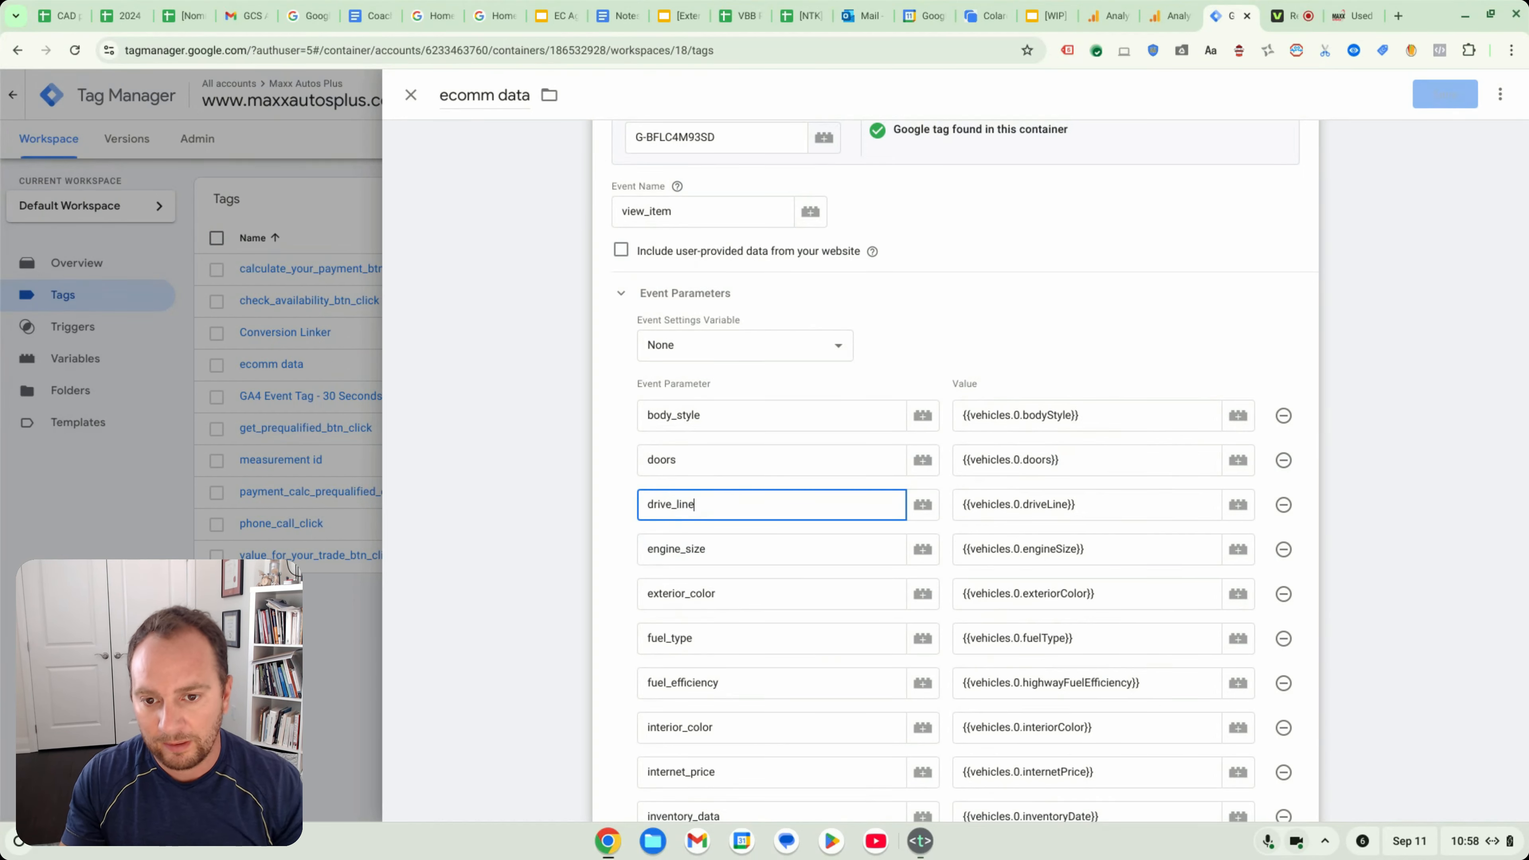
{"action": "left_click", "coordinate": [1448, 104]}
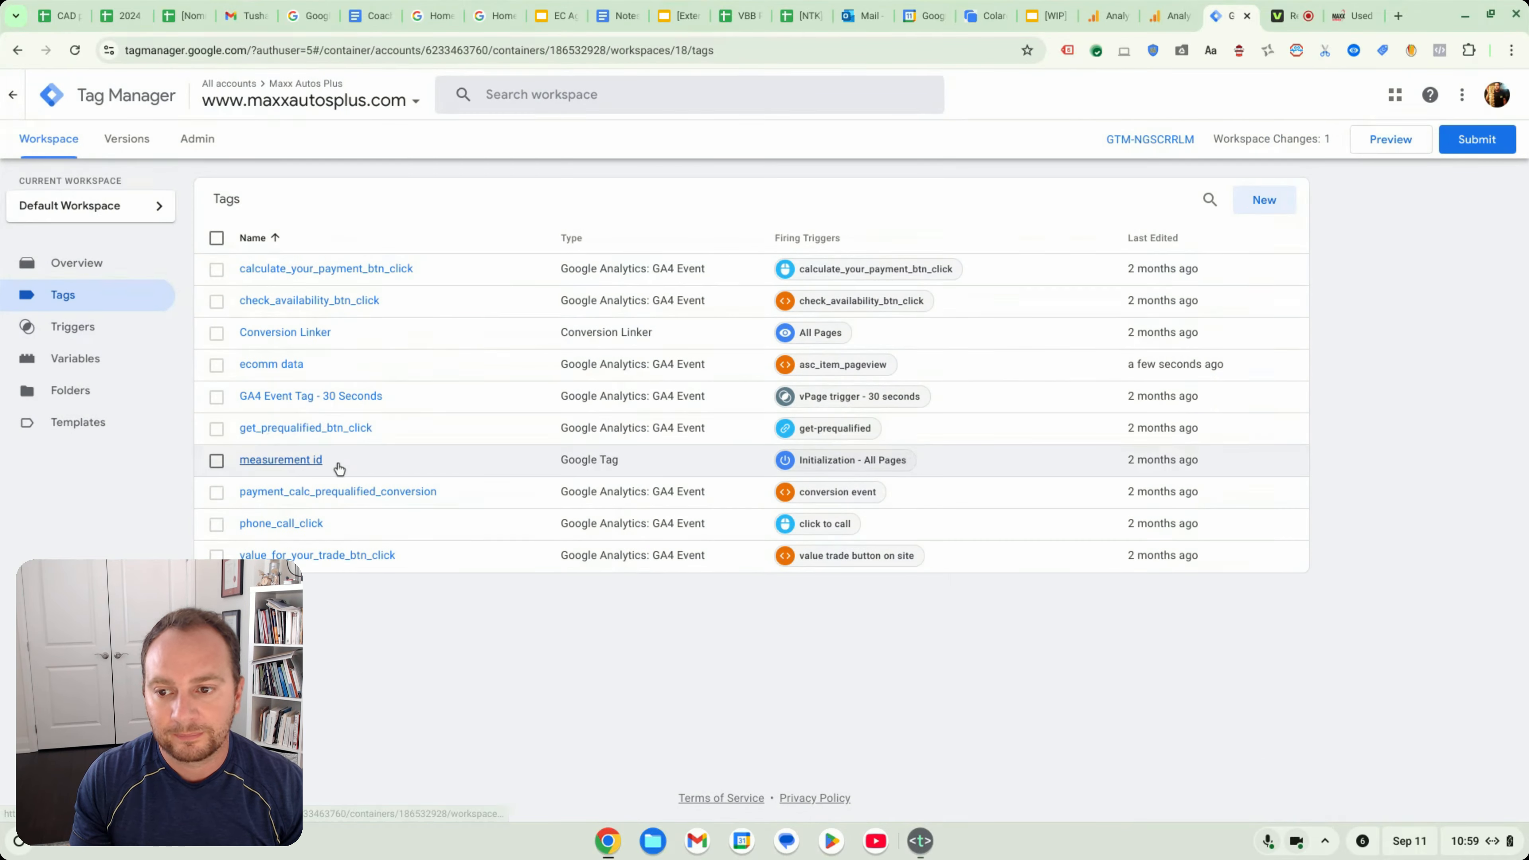
{"action": "left_click", "coordinate": [282, 368]}
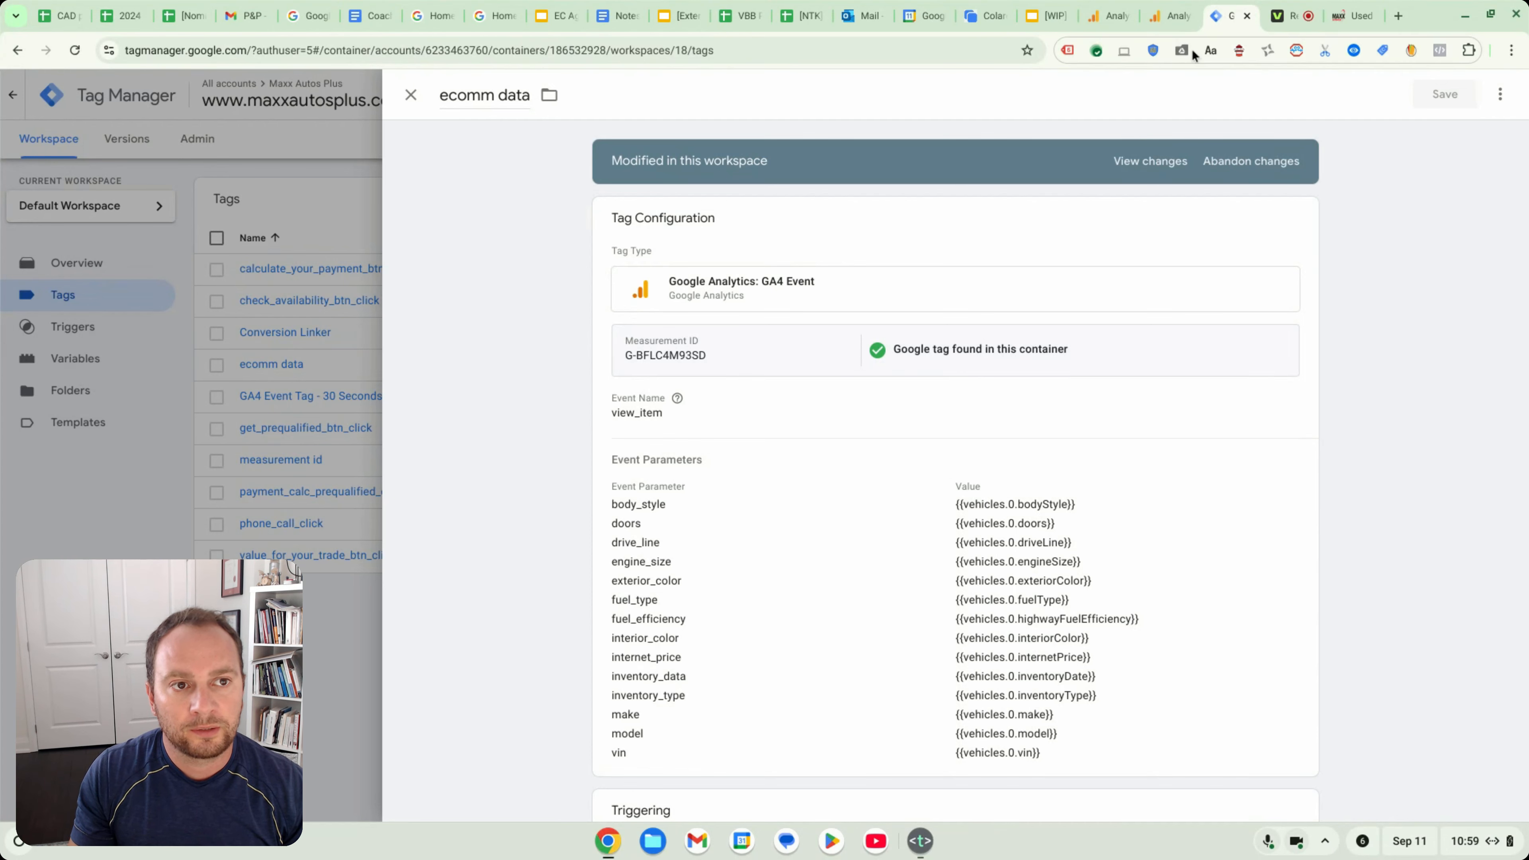
Copy the property path of a first-vehicle attribute from the vehicle page's console and paste it temporarily into the address bar to inspect it
{"action": "left_click", "coordinate": [1343, 21]}
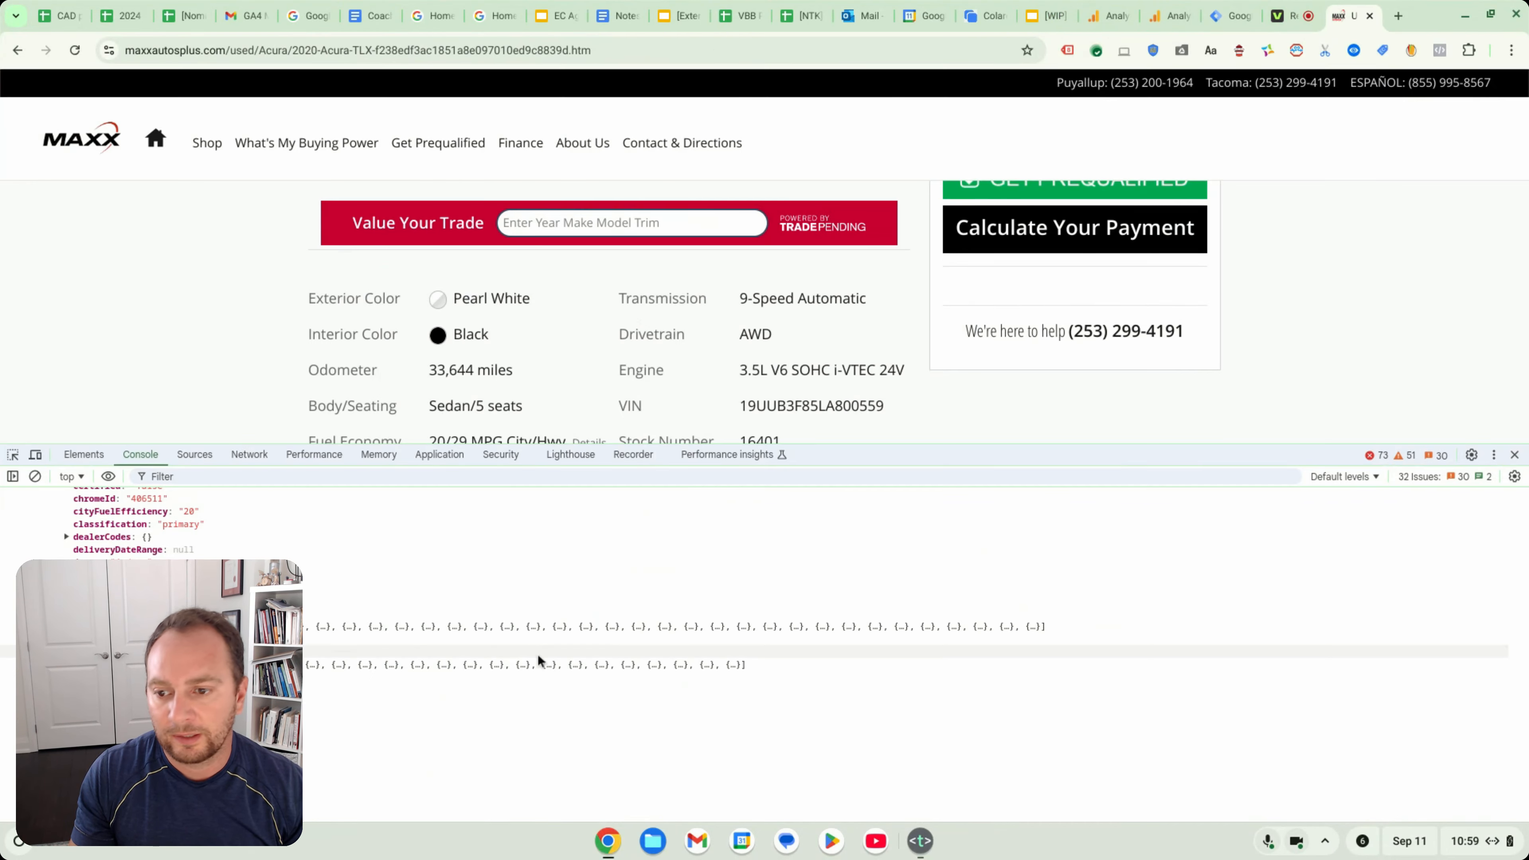
{"action": "scroll", "coordinate": [542, 626], "scroll_direction": "up", "scroll_amount": 1}
{"action": "scroll", "coordinate": [764, 651], "scroll_direction": "up", "scroll_amount": 5}
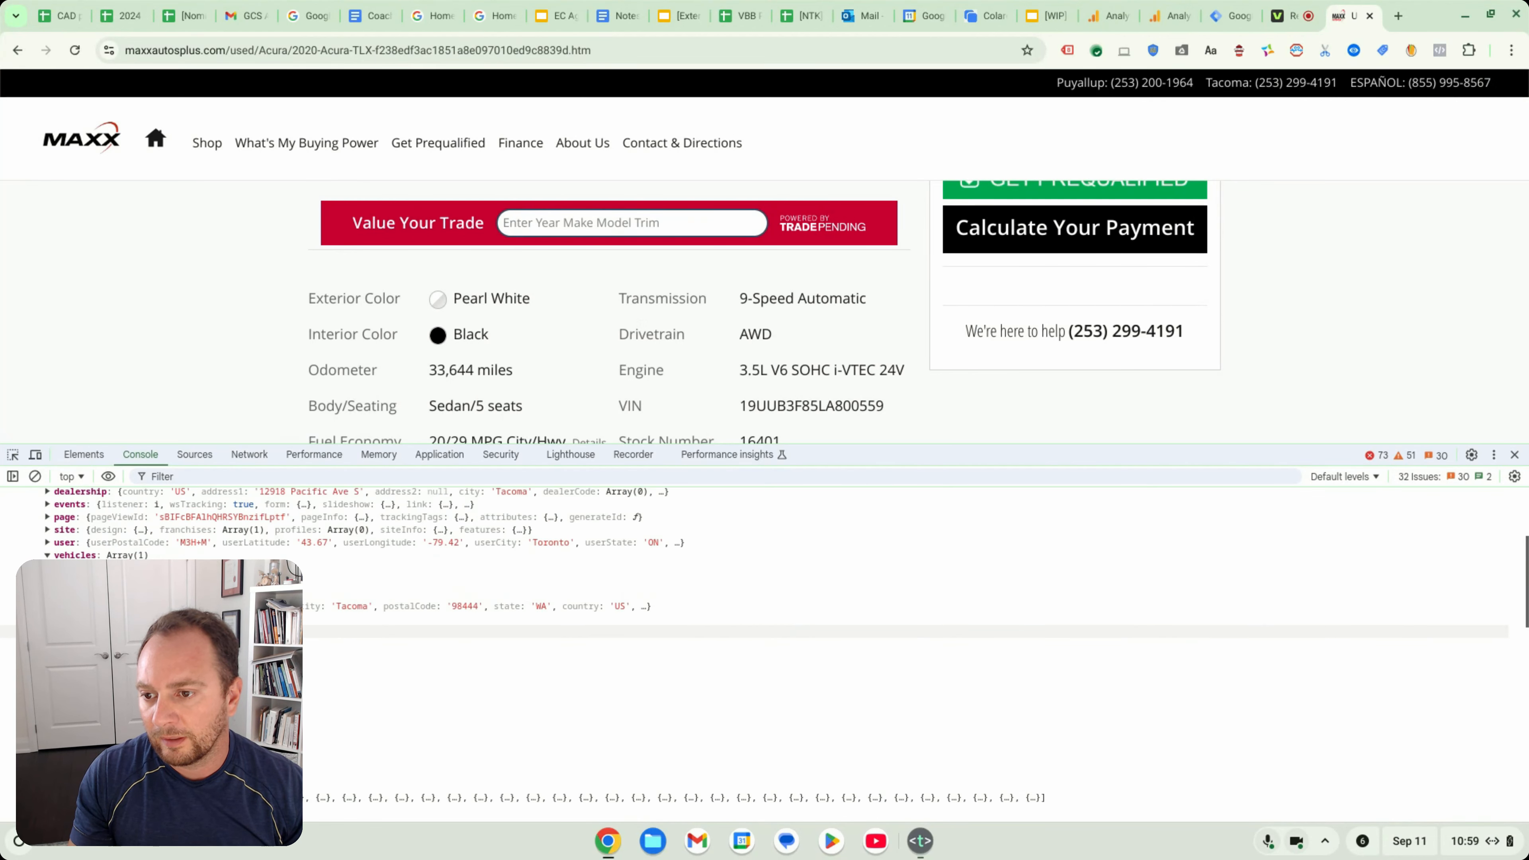
{"action": "scroll", "coordinate": [764, 650], "scroll_direction": "down", "scroll_amount": 1}
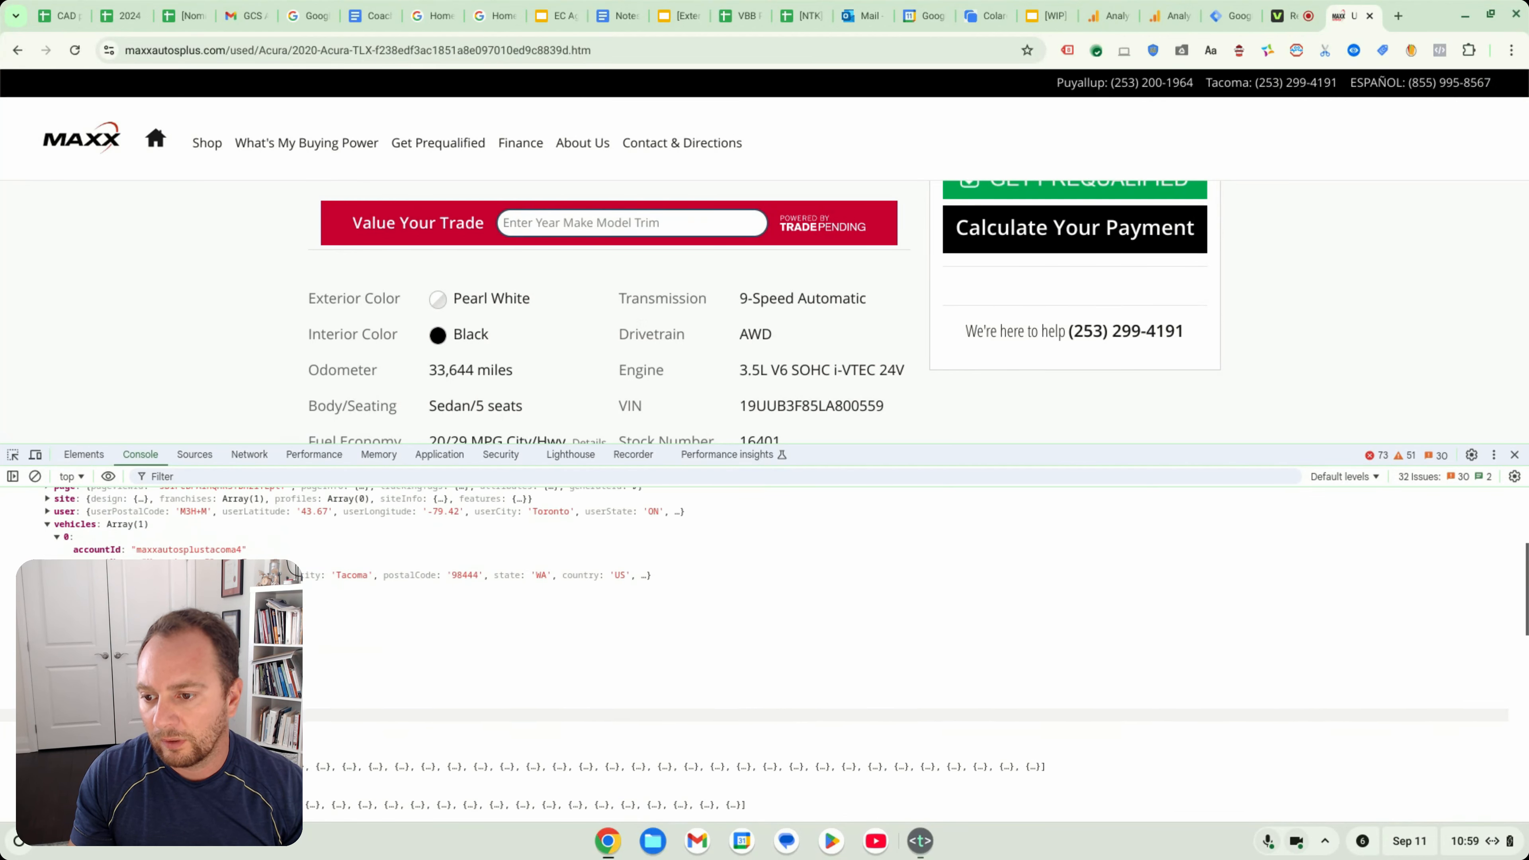
{"action": "right_click", "coordinate": [89, 702]}
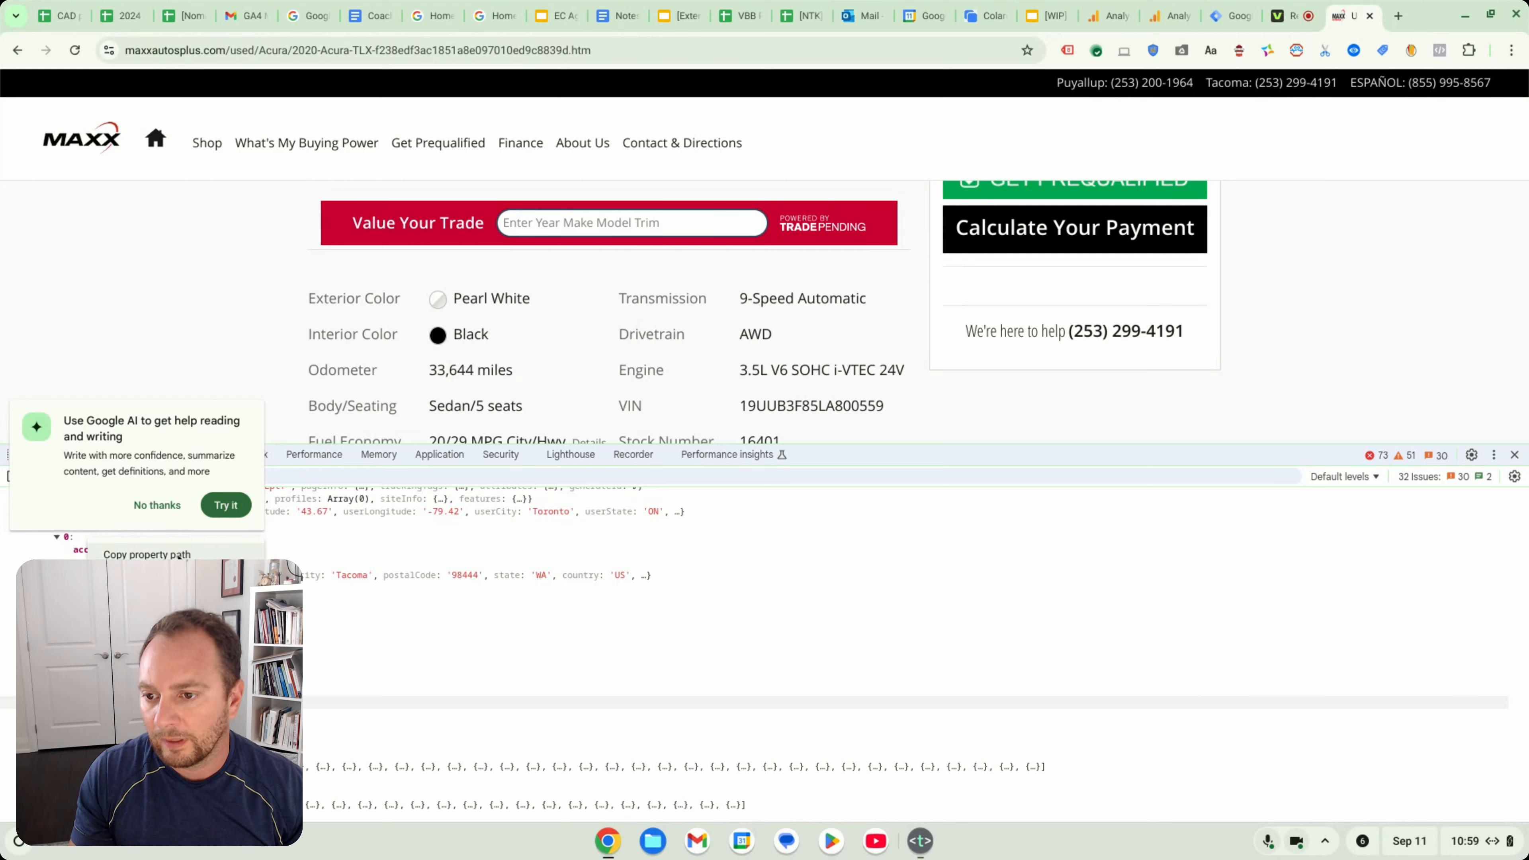
{"action": "left_click", "coordinate": [144, 554]}
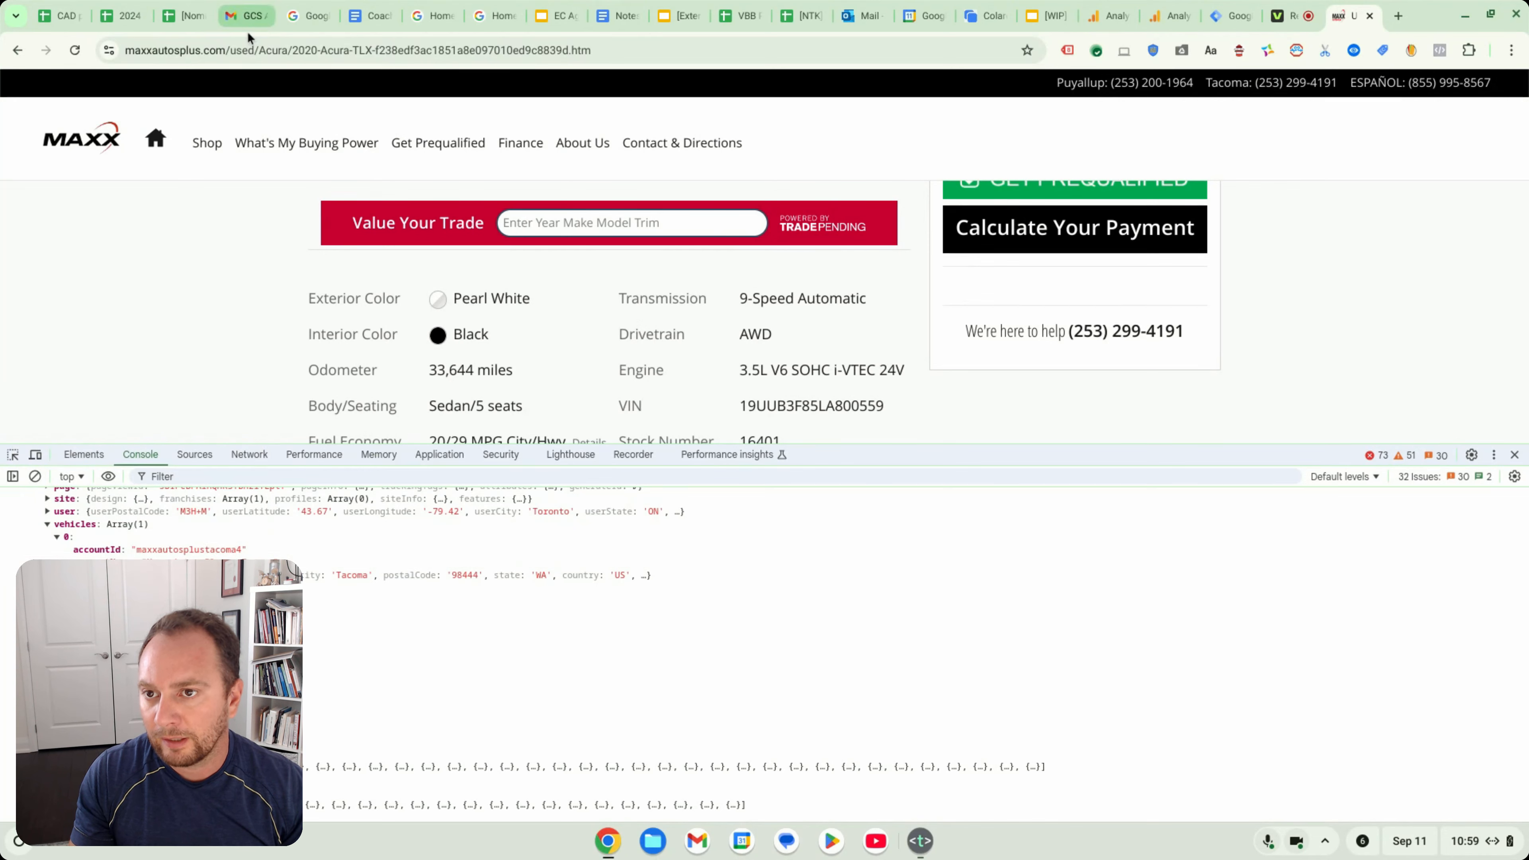
{"action": "left_click", "coordinate": [257, 53]}
{"action": "key", "text": "ctrl+v"}
{"action": "key", "text": "ctrl+z"}
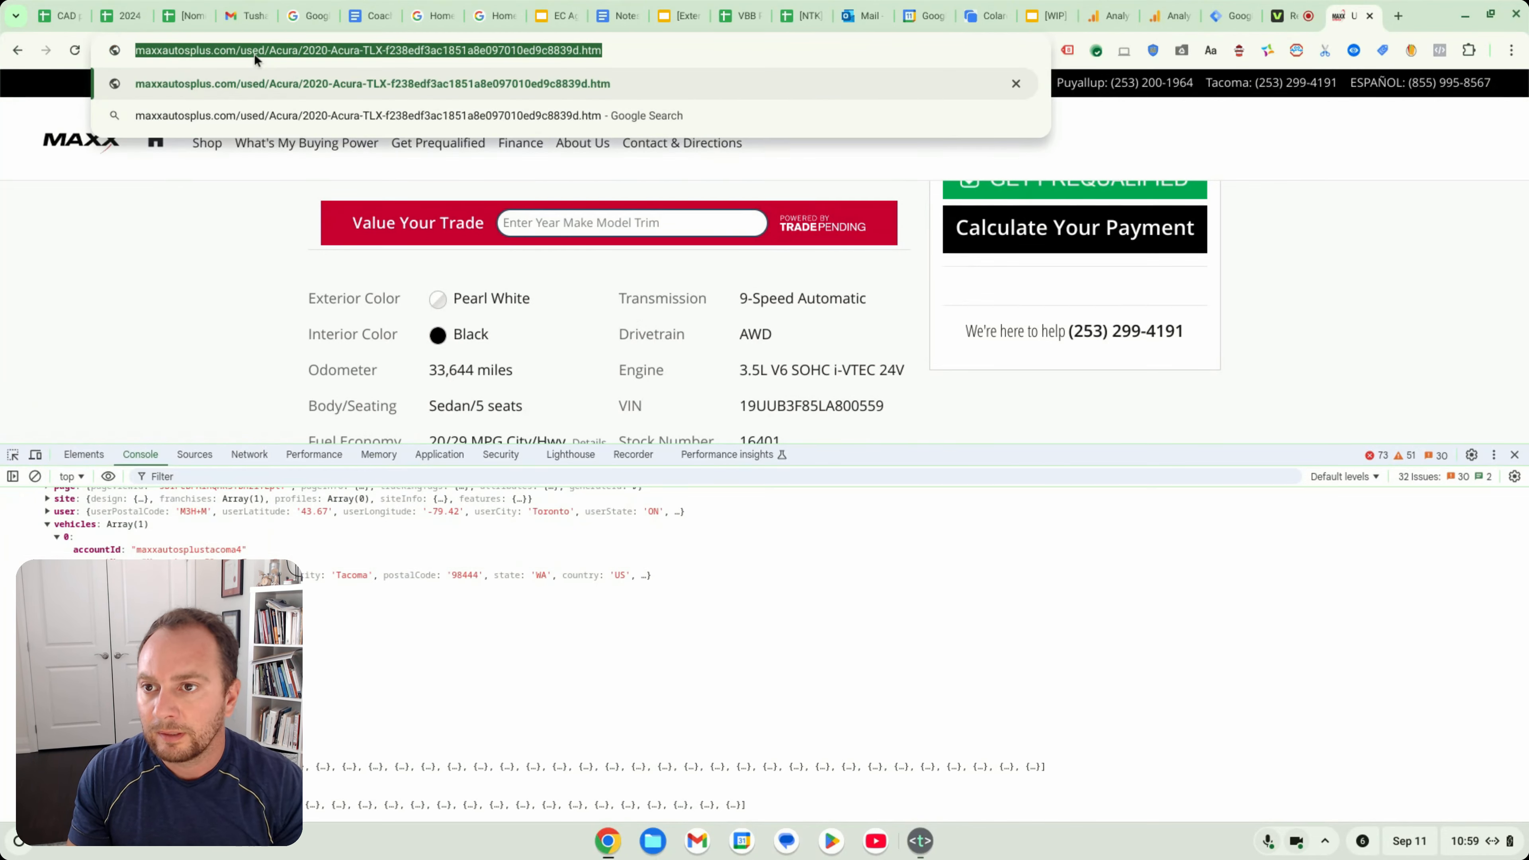
Return to Tag Manager, close the ecomm data tag and review the container's user-defined variables
{"action": "left_click", "coordinate": [1229, 8]}
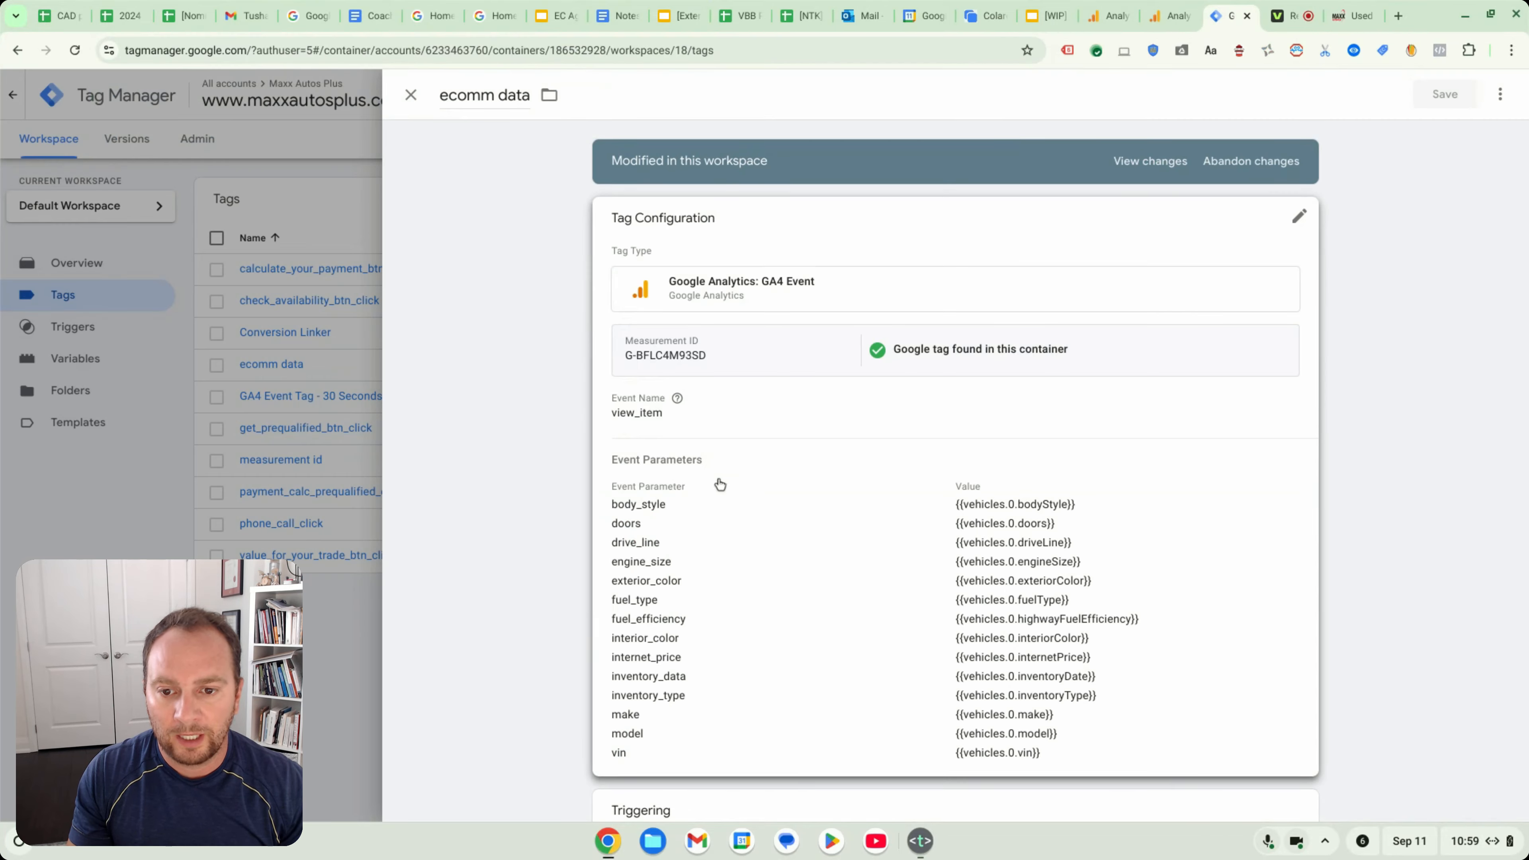
{"action": "left_click", "coordinate": [411, 96]}
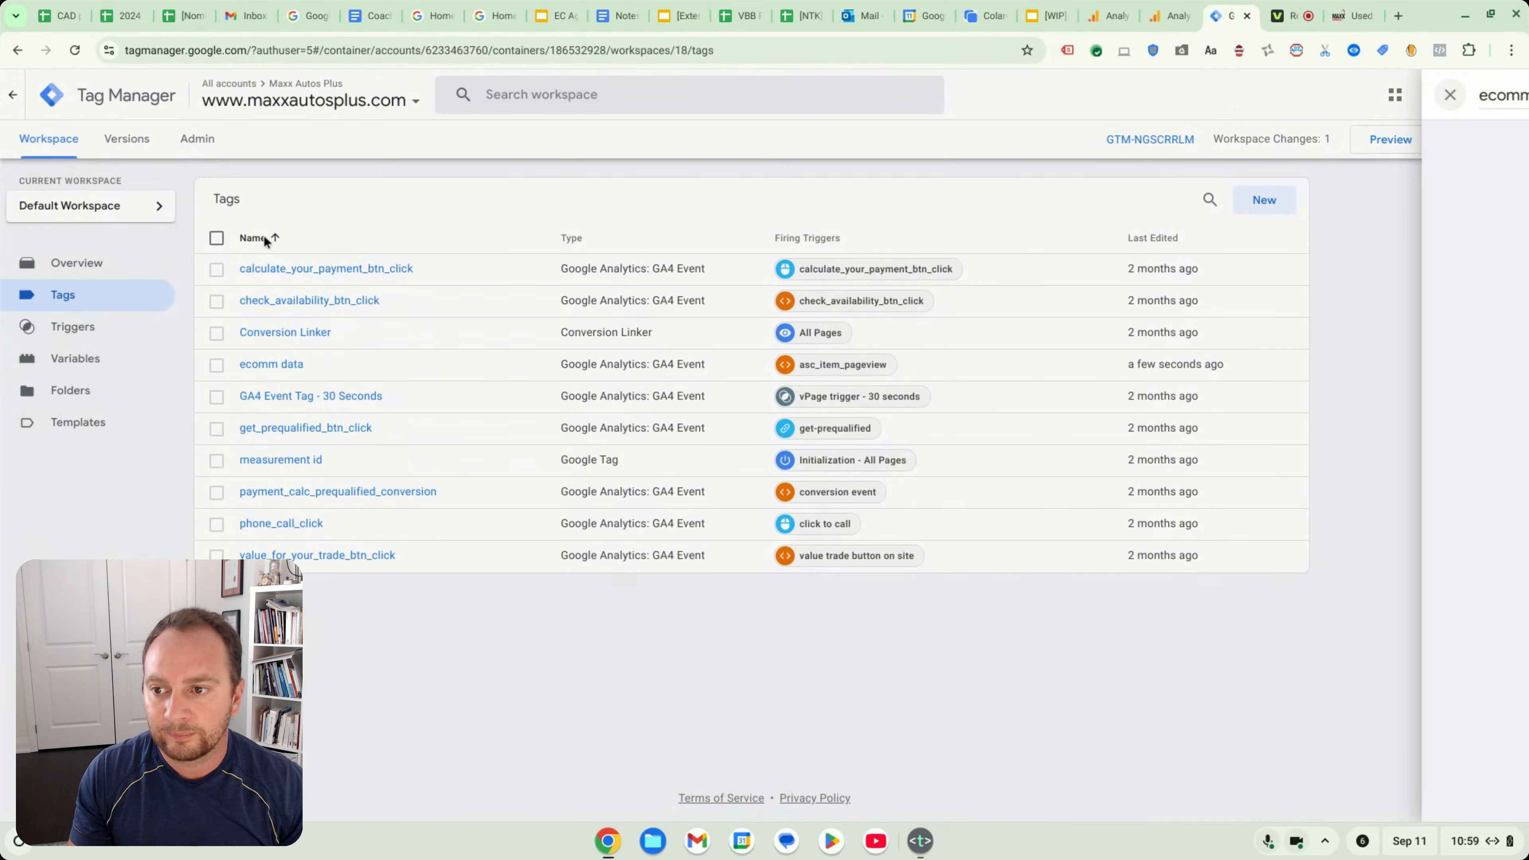
{"action": "left_click", "coordinate": [104, 362]}
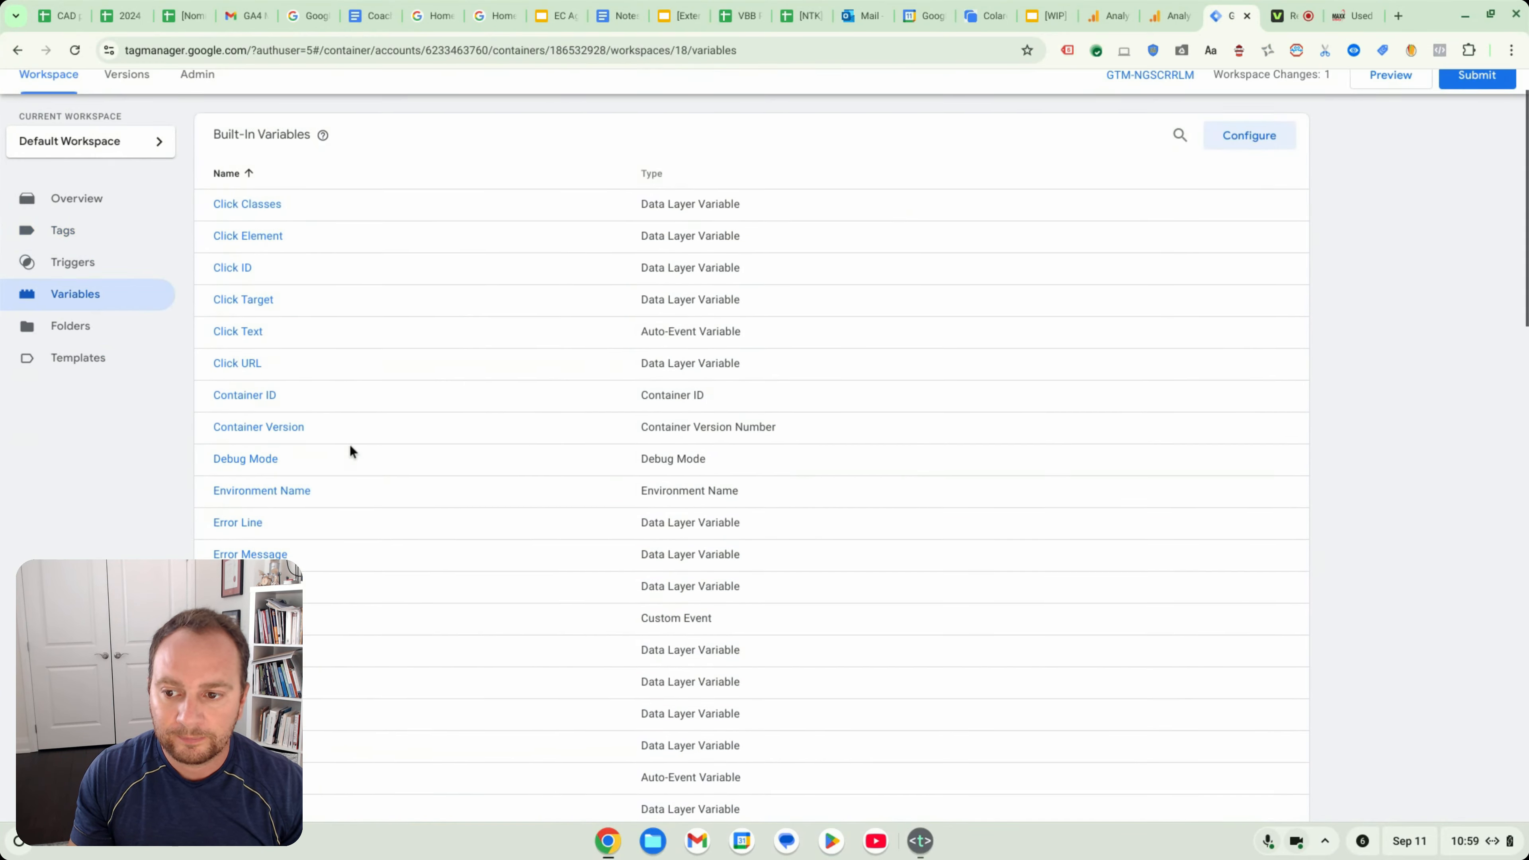
{"action": "scroll", "coordinate": [349, 445], "scroll_direction": "down", "scroll_amount": 15}
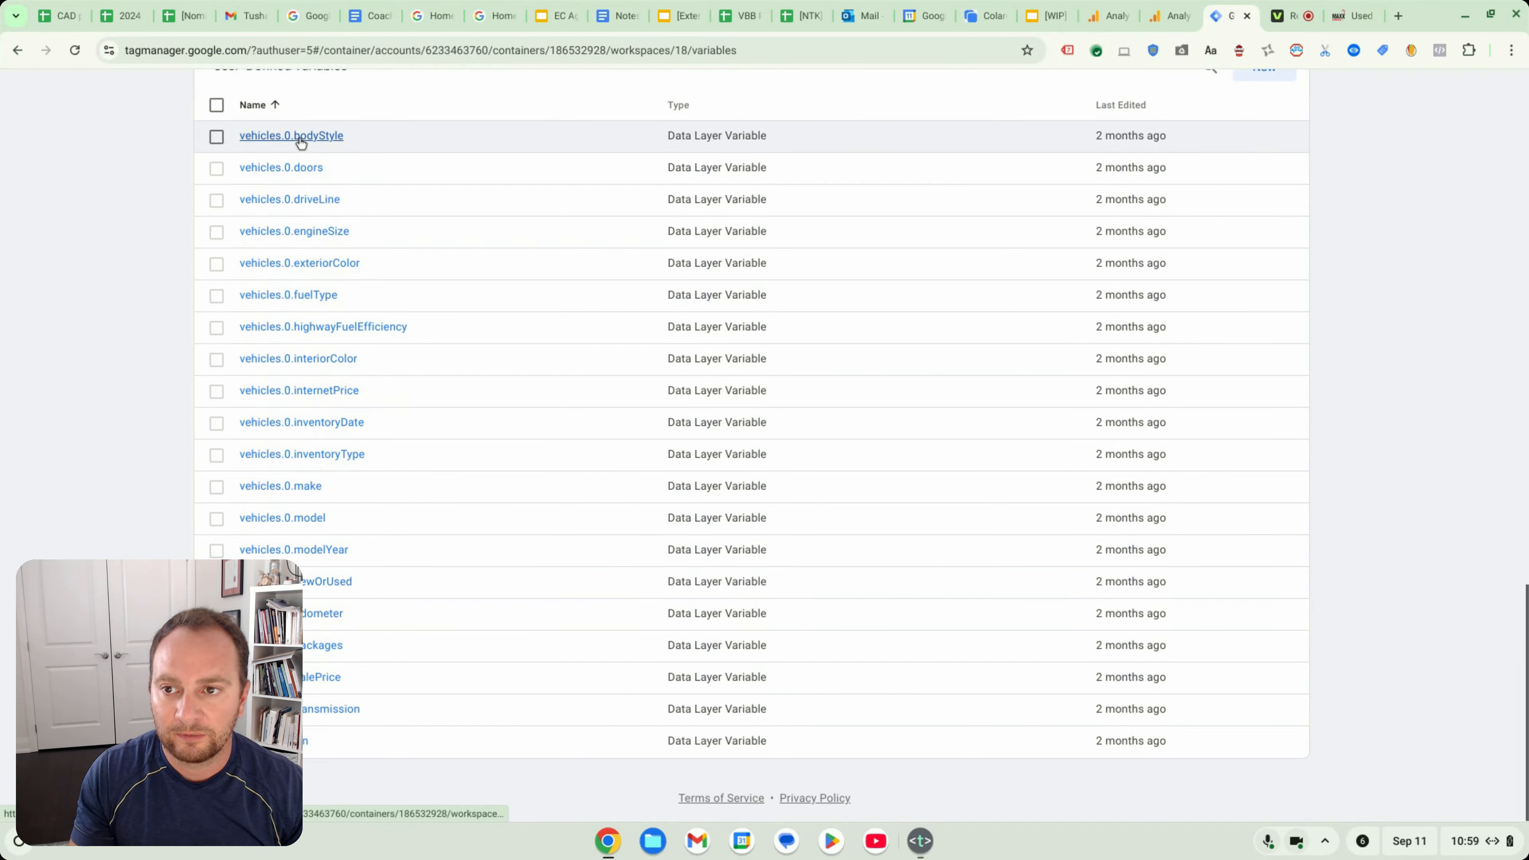
Paste the copied property path temporarily into the address bar for comparison, and open the vehicles.0.doors variable to examine its data layer variable name
{"action": "left_click", "coordinate": [321, 51]}
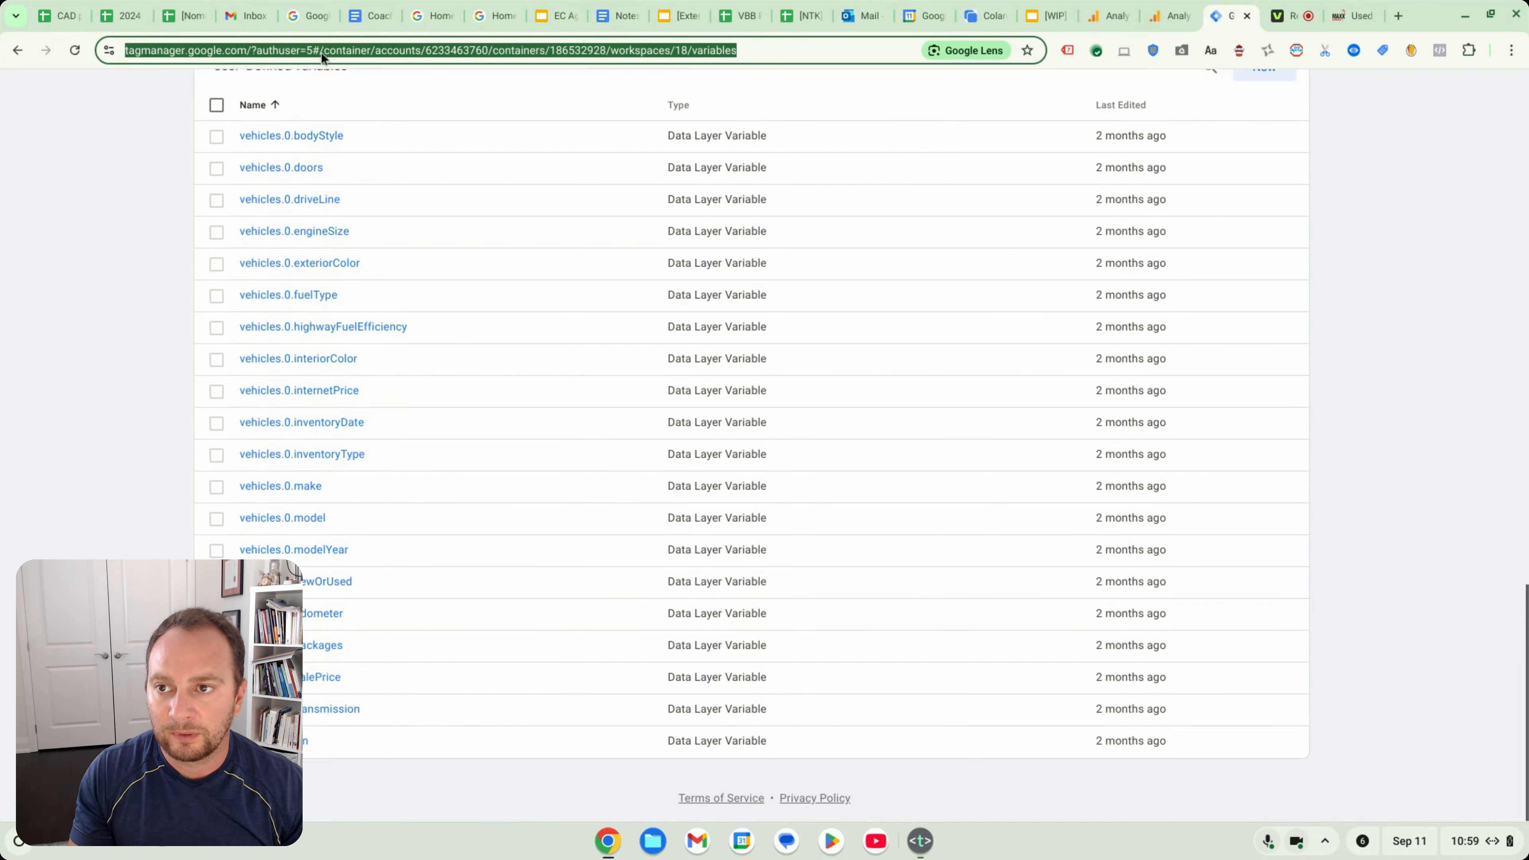
{"action": "key", "text": "ctrl+v"}
{"action": "key", "text": "ctrl+z"}
{"action": "left_click", "coordinate": [94, 352]}
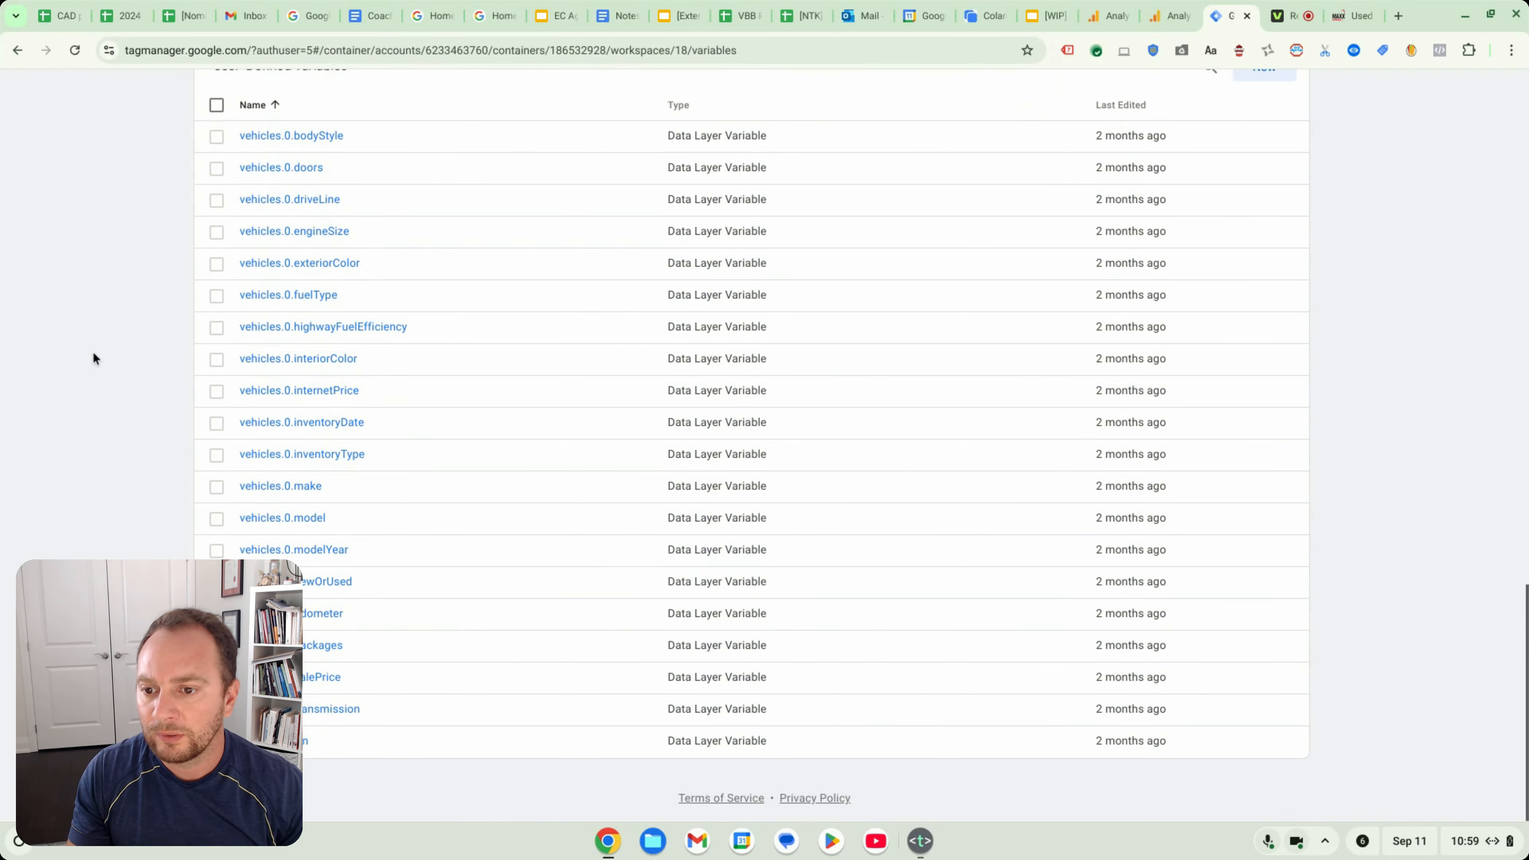
{"action": "left_click", "coordinate": [291, 178]}
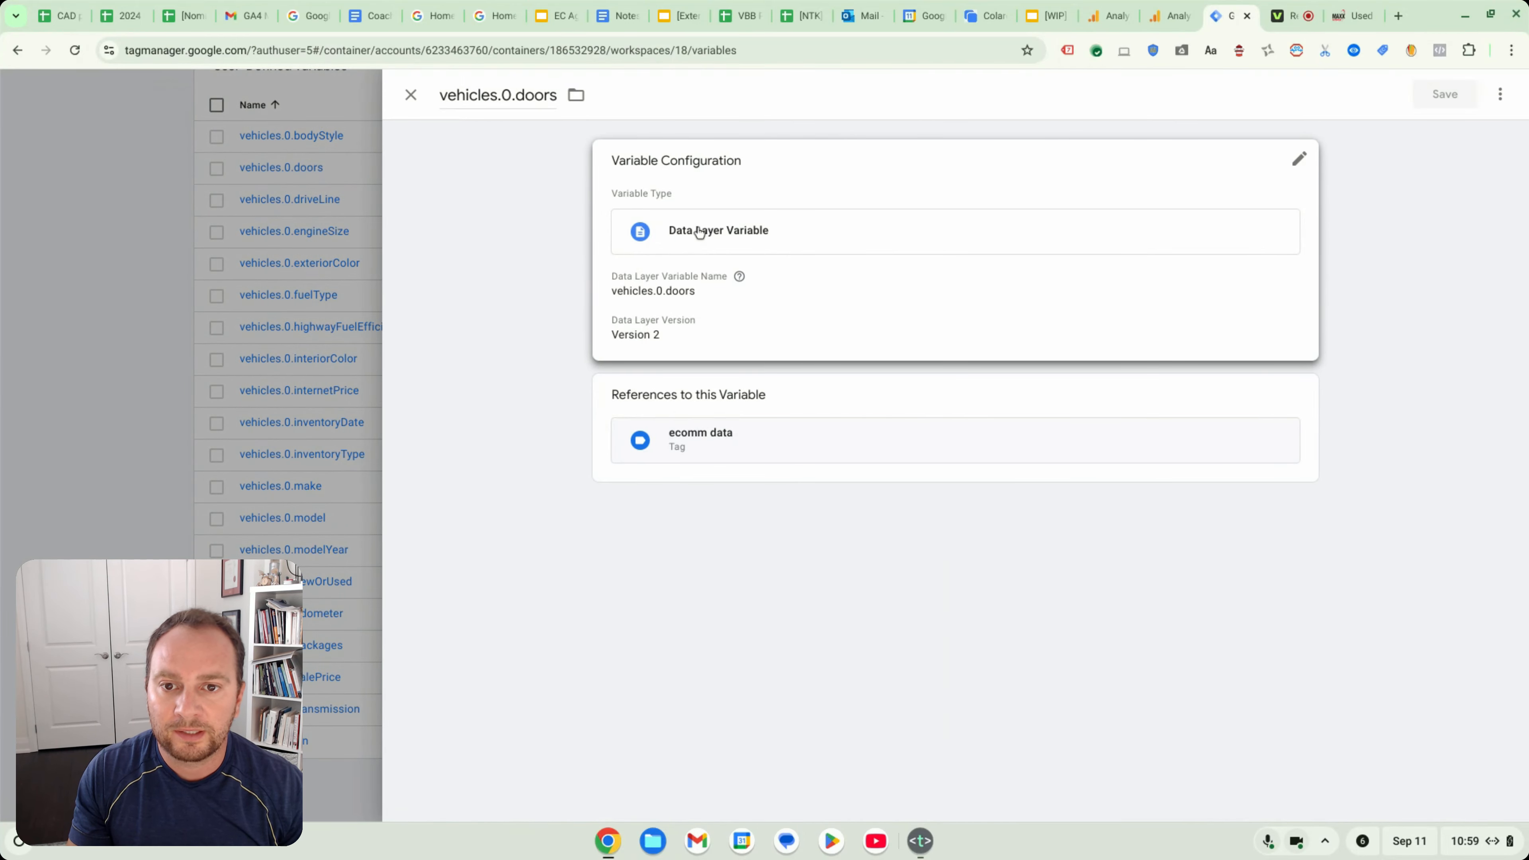
{"action": "mouse_move", "coordinate": [692, 332]}
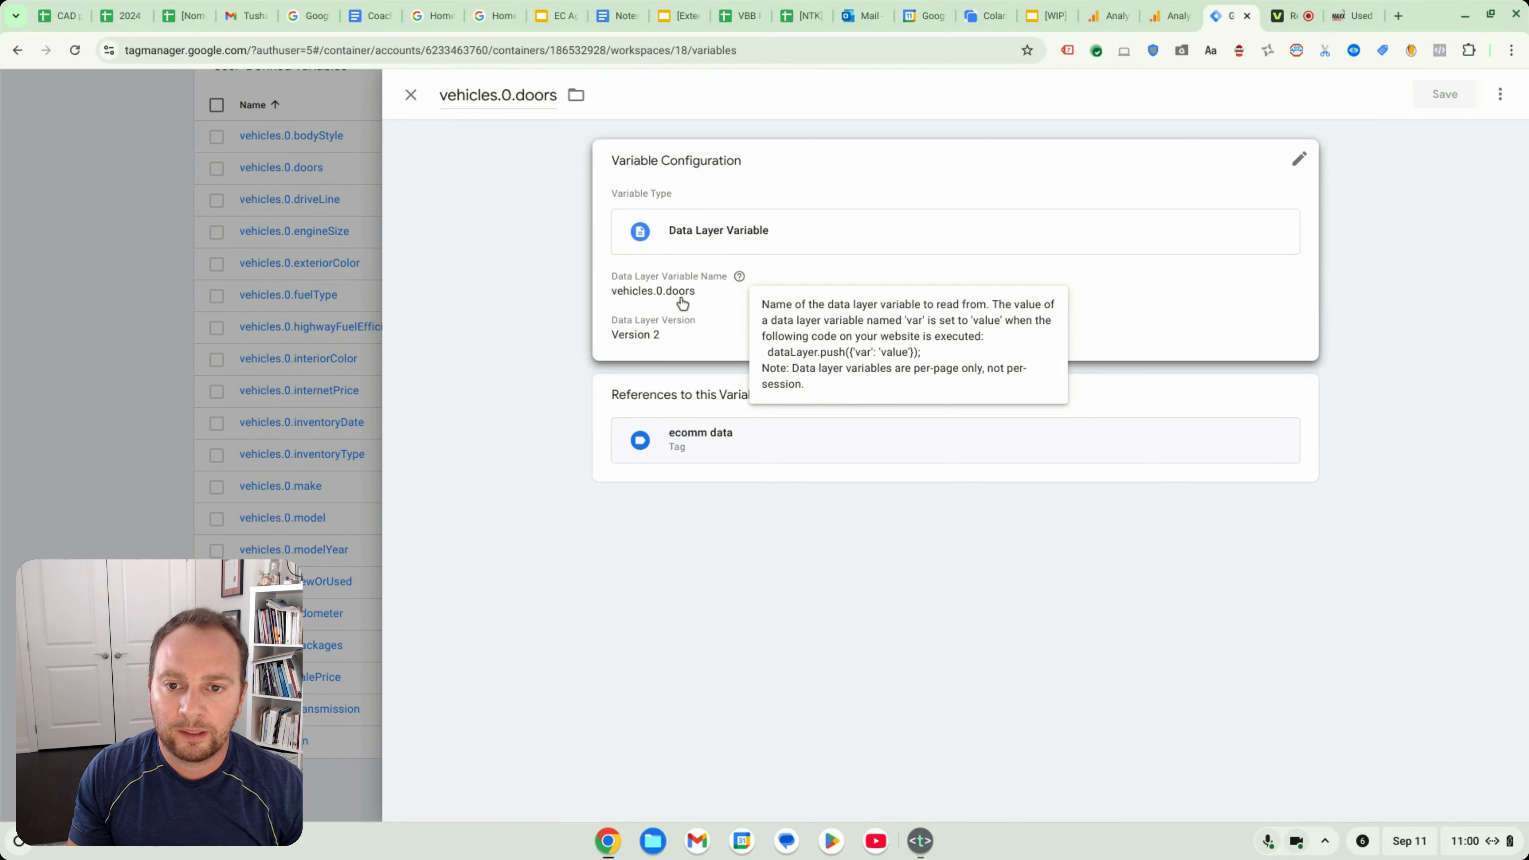
Paste the copied property path temporarily into the address bar, rewrite it in dot notation as vehicles.0.doors, and clear it
{"action": "left_click", "coordinate": [480, 41]}
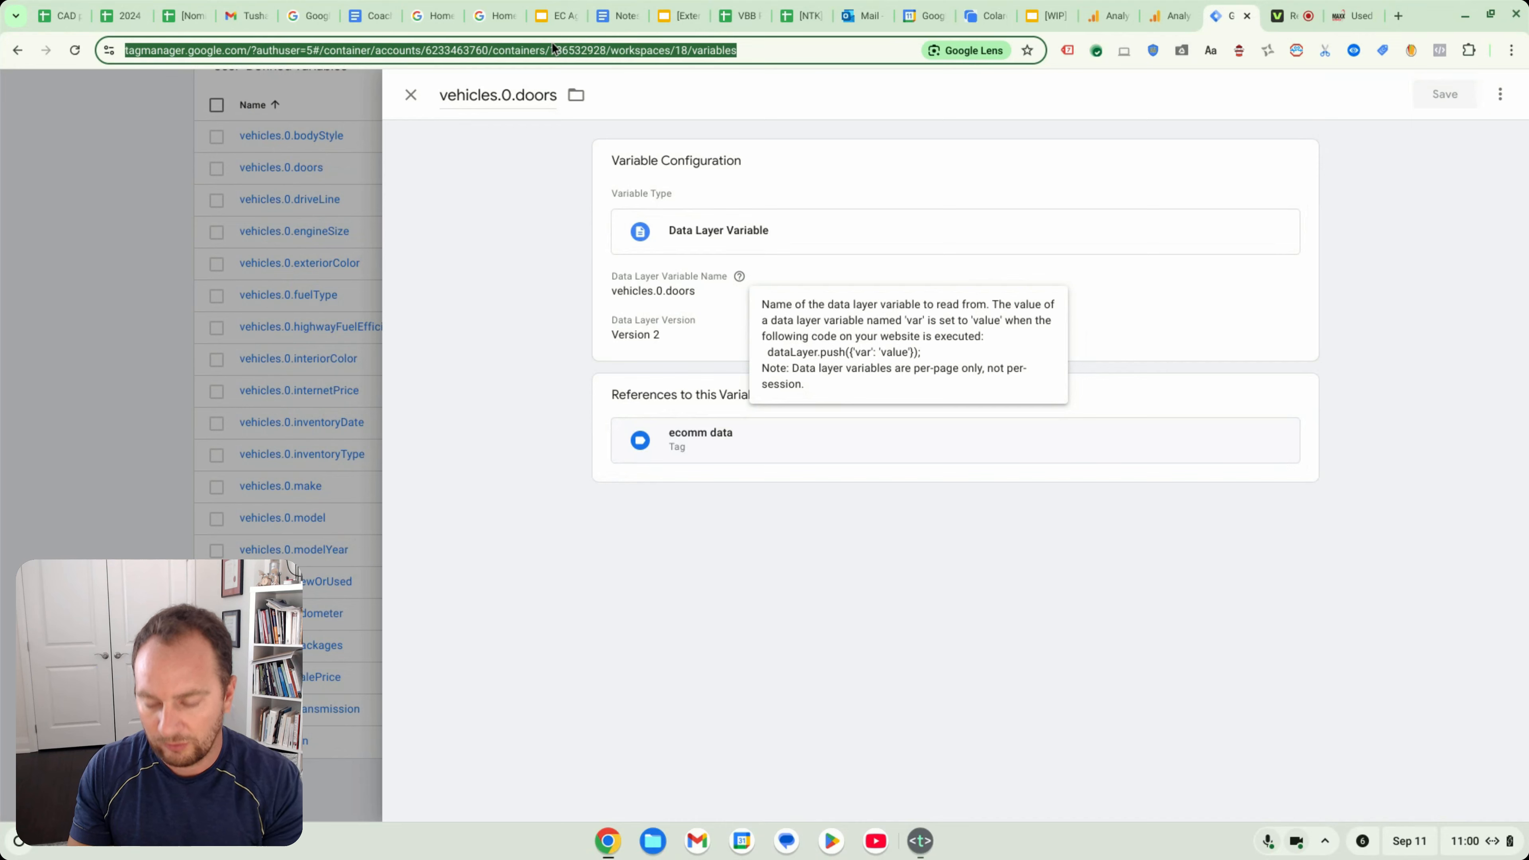
{"action": "key", "text": "ctrl+v"}
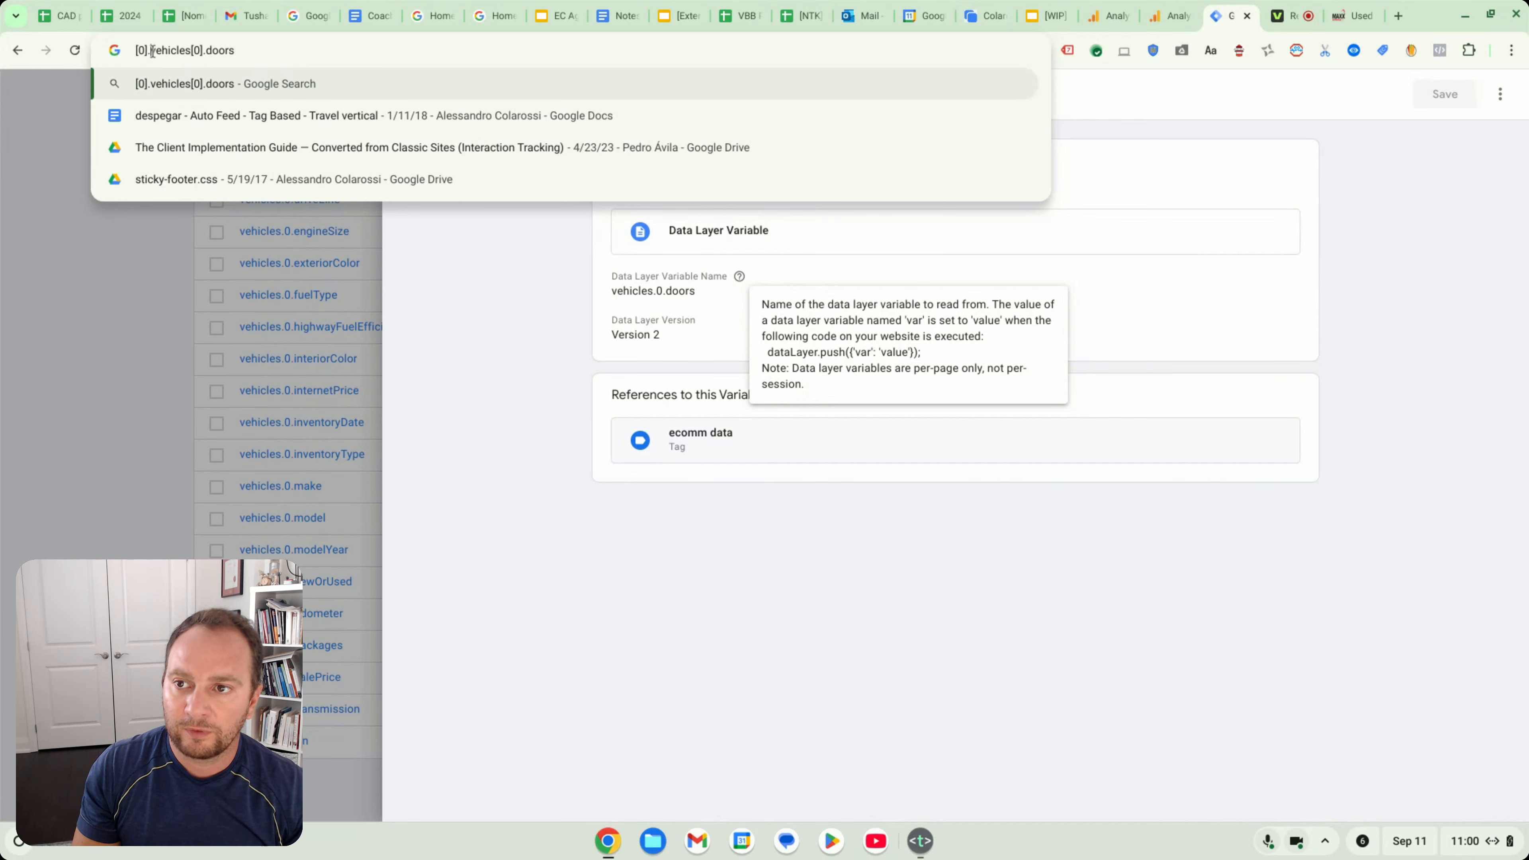
{"action": "key", "text": "BackSpace"}
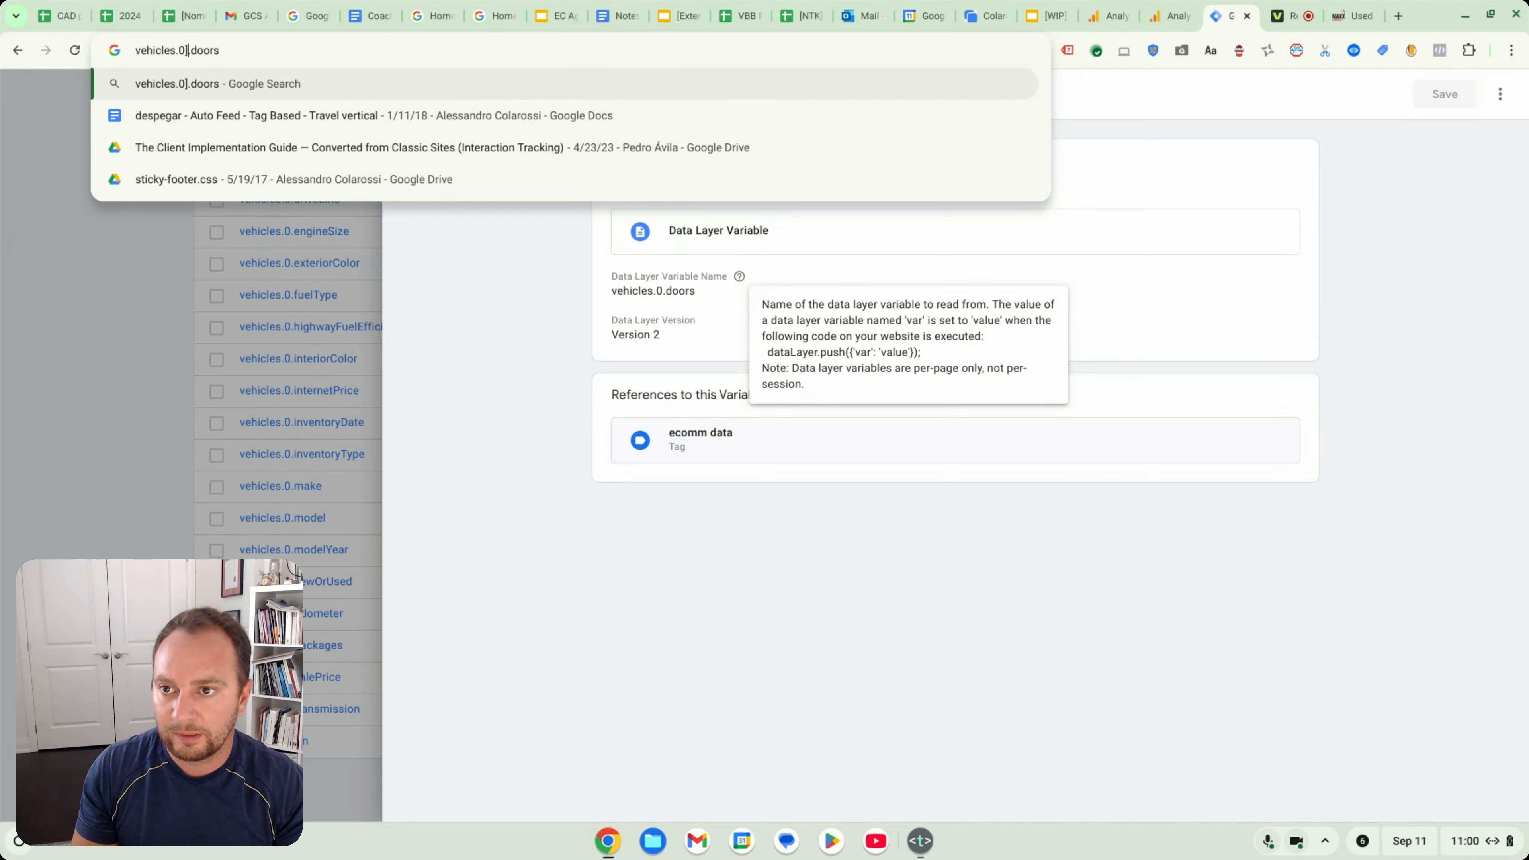
{"action": "key", "text": "BackSpace"}
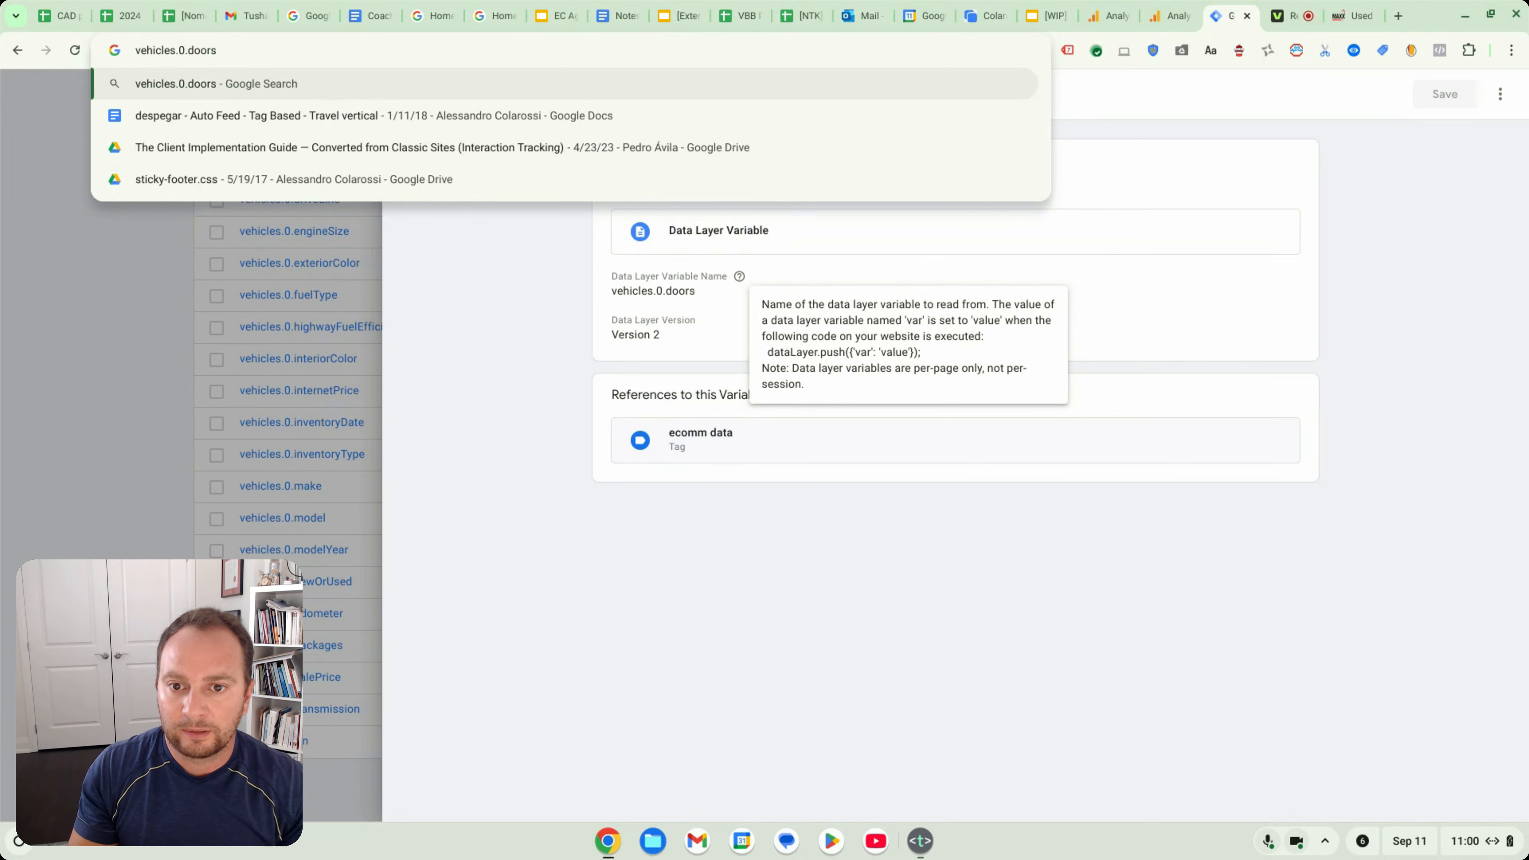
{"action": "triple_click", "coordinate": [307, 47]}
{"action": "key", "text": "BackSpace"}
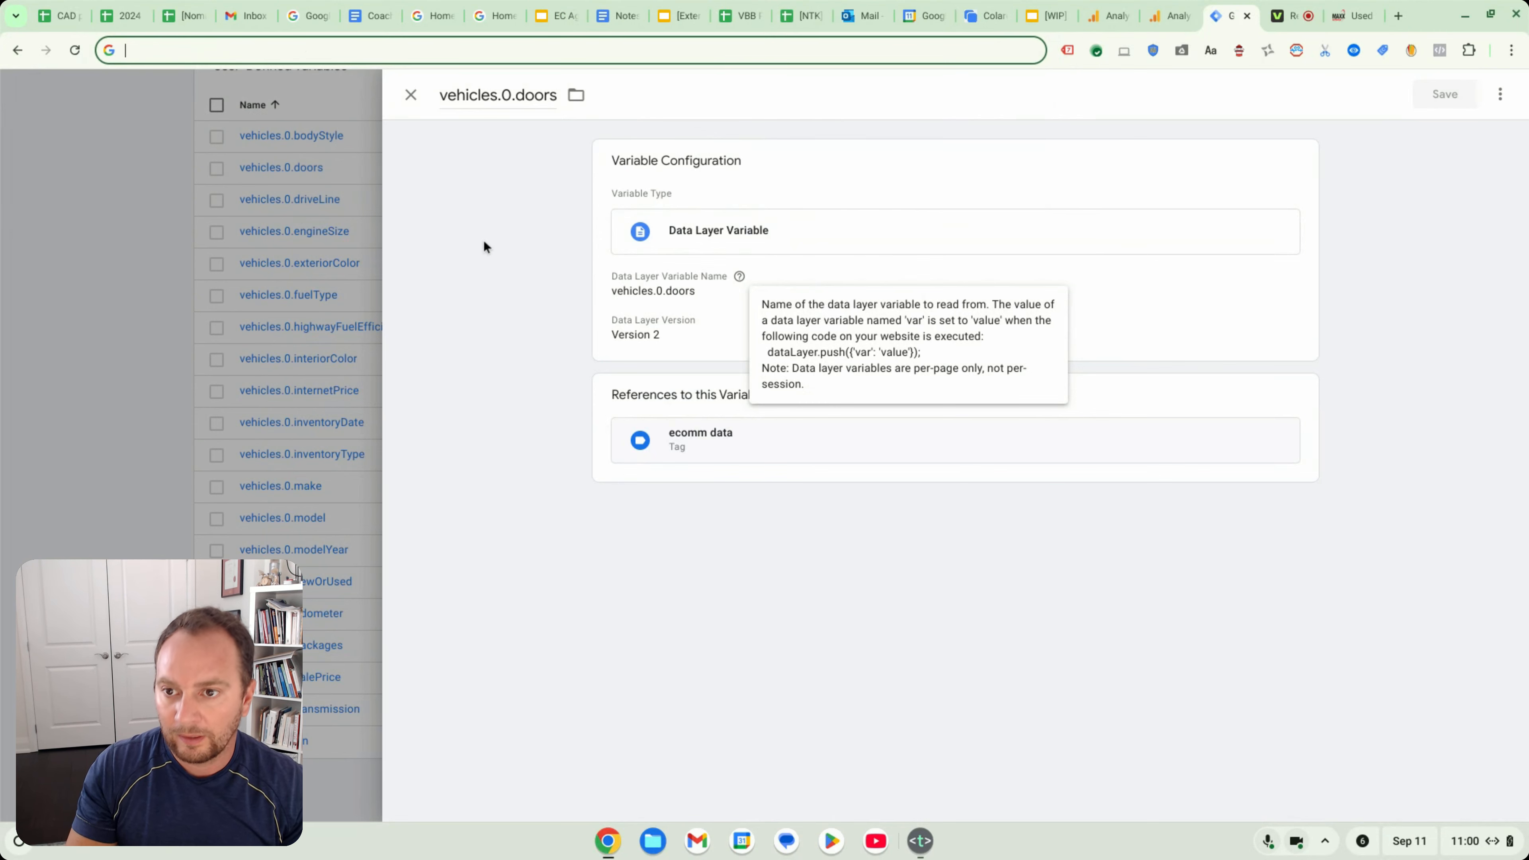
Close the vehicles.0.doors variable and review the first vehicle's attributes in the dataLayer shown in the vehicle page's console
{"action": "left_click", "coordinate": [526, 254]}
{"action": "left_click", "coordinate": [459, 104]}
{"action": "key", "text": "End"}
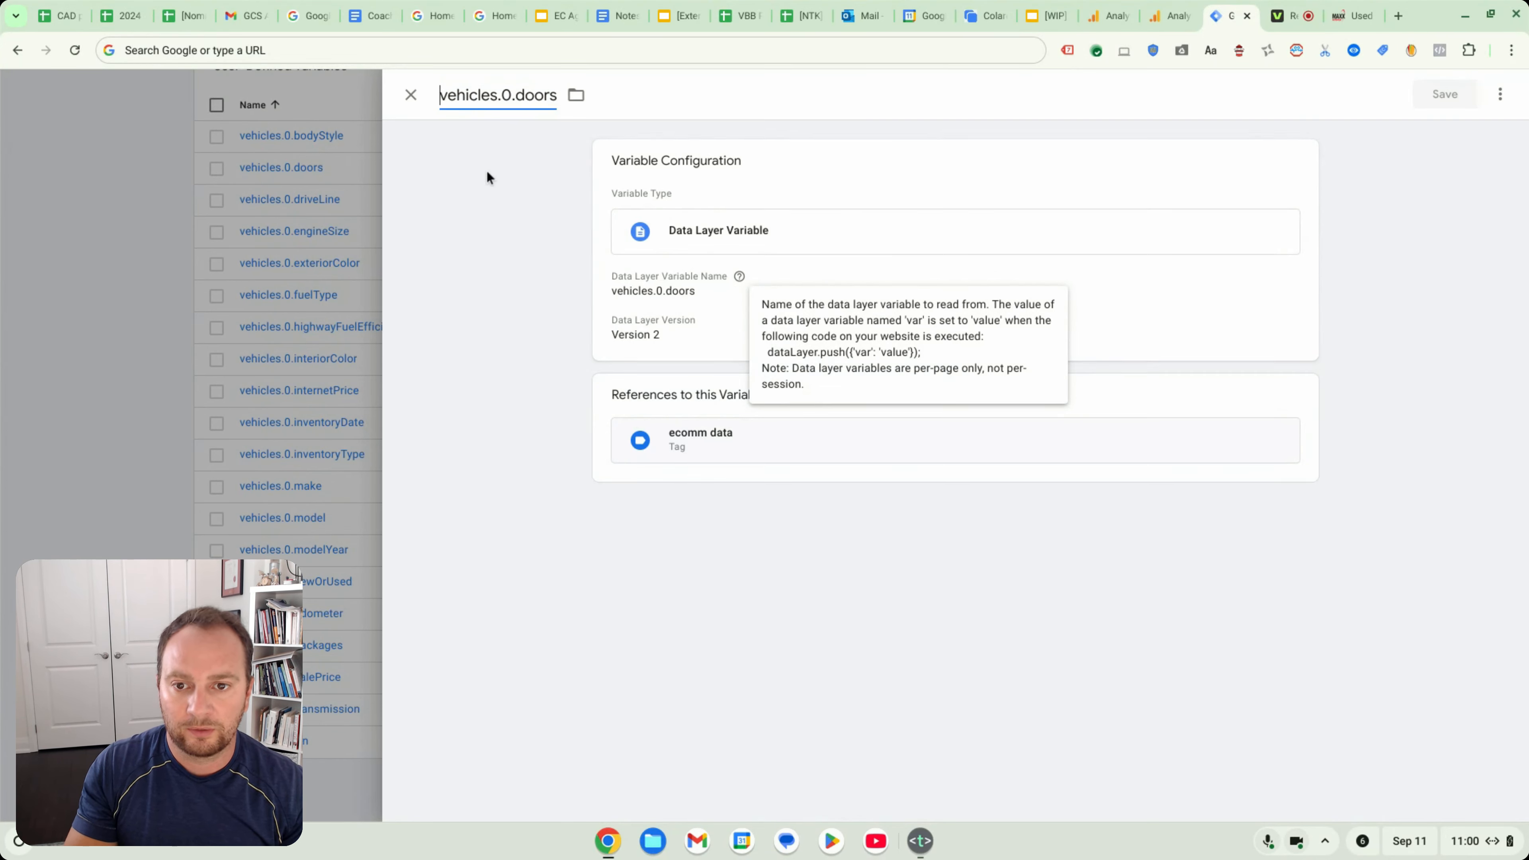
{"action": "left_click", "coordinate": [411, 95]}
{"action": "left_click", "coordinate": [1351, 16]}
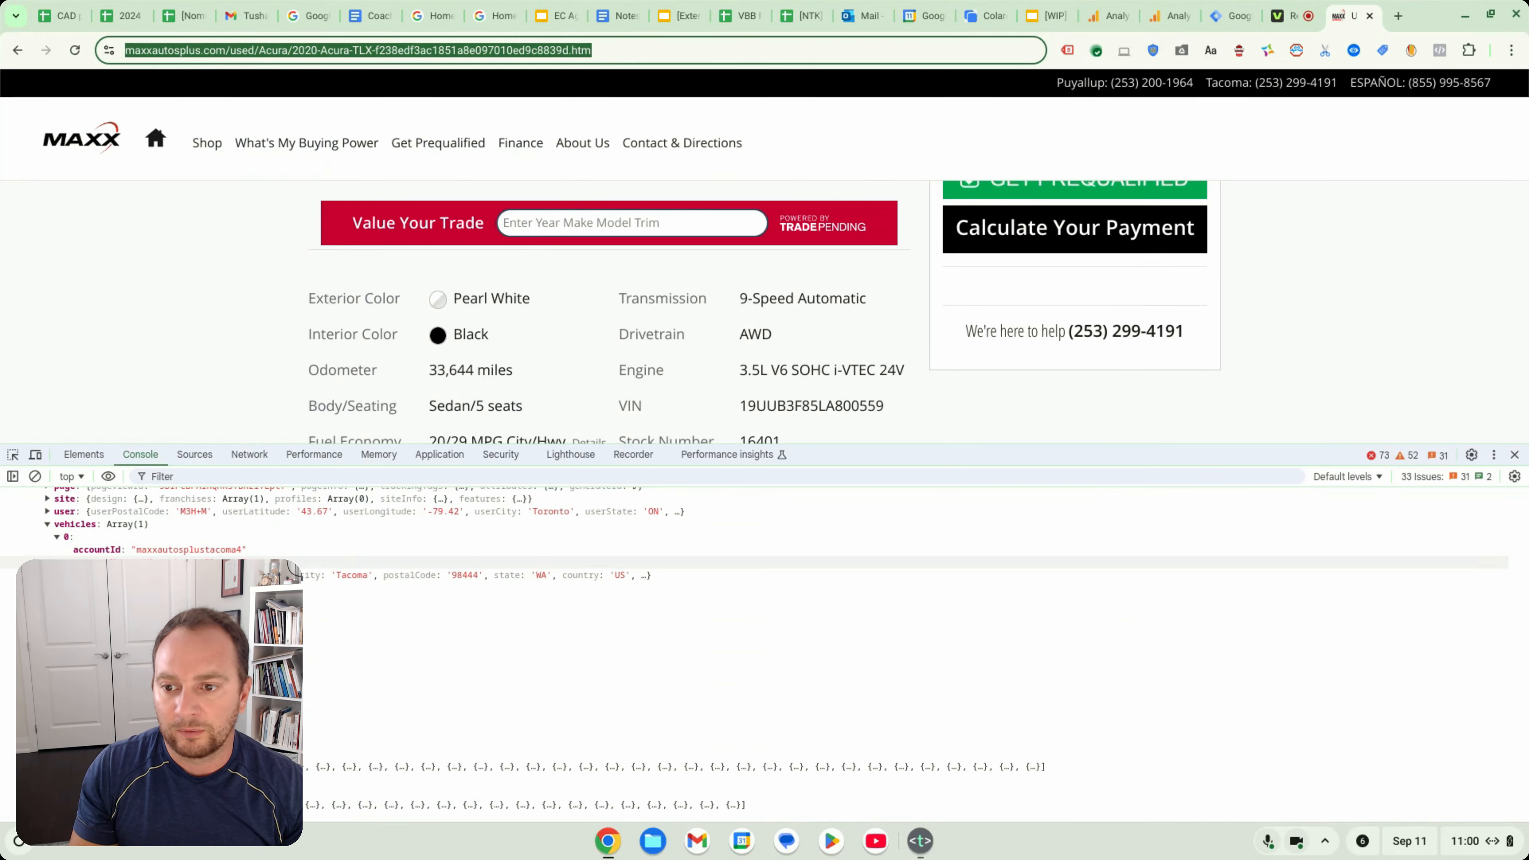
{"action": "scroll", "coordinate": [104, 549], "scroll_direction": "up", "scroll_amount": 4}
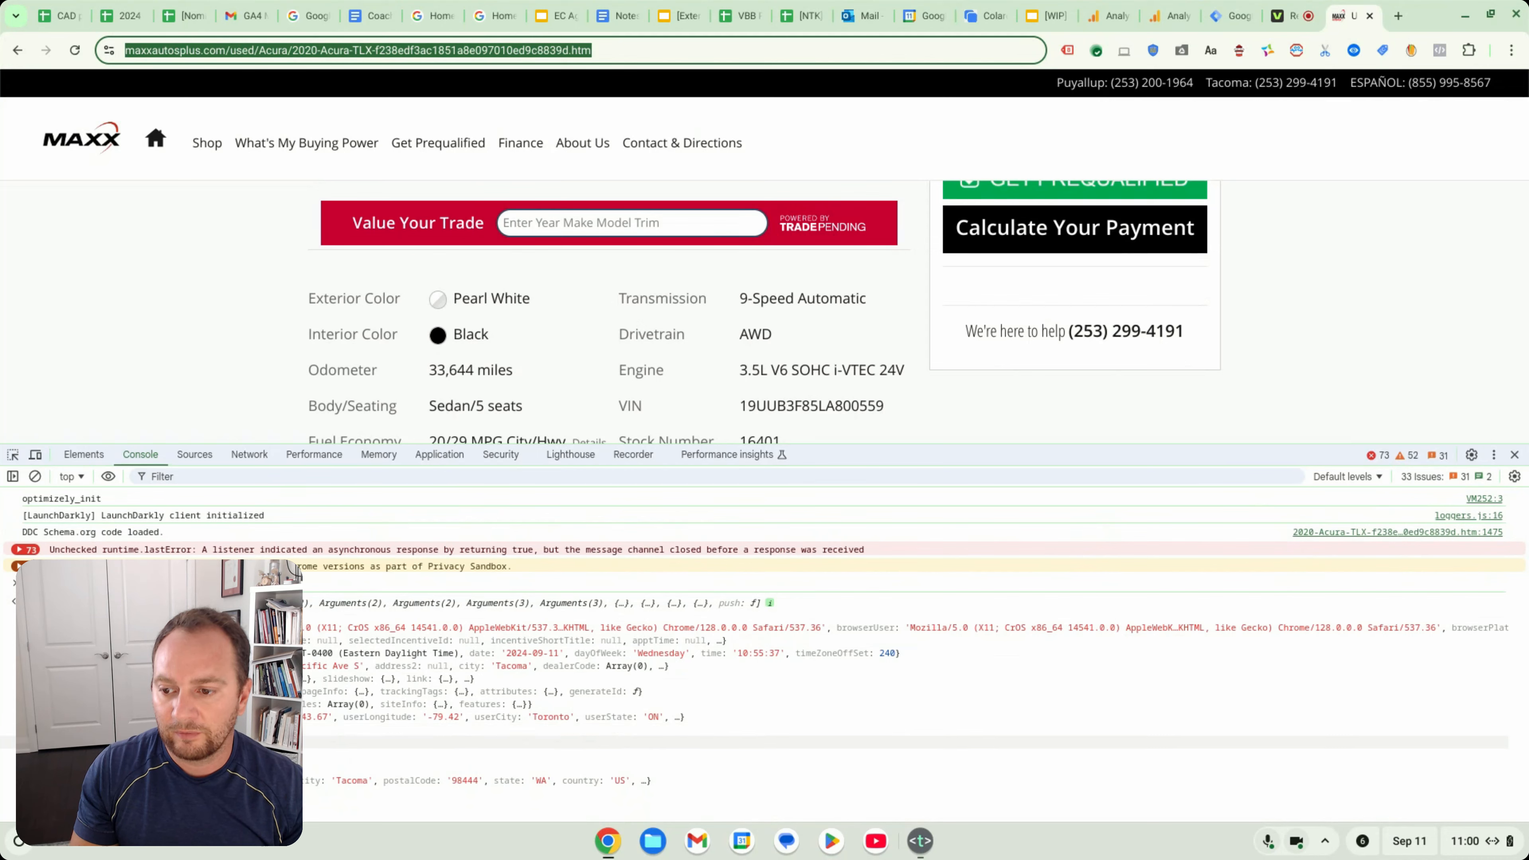
{"action": "scroll", "coordinate": [765, 632], "scroll_direction": "down", "scroll_amount": 1}
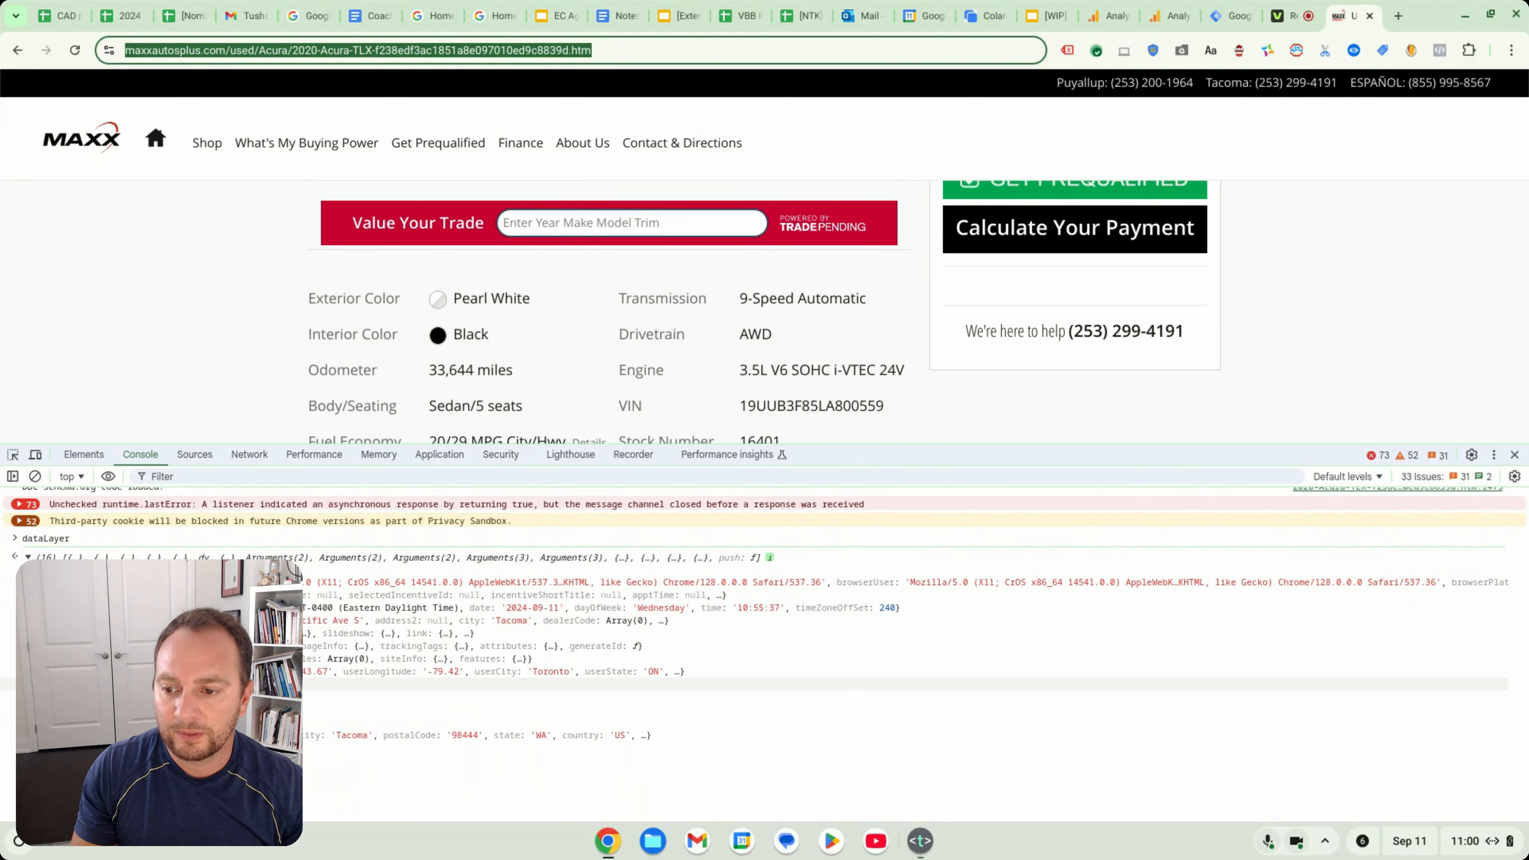
{"action": "scroll", "coordinate": [764, 632], "scroll_direction": "down", "scroll_amount": 10}
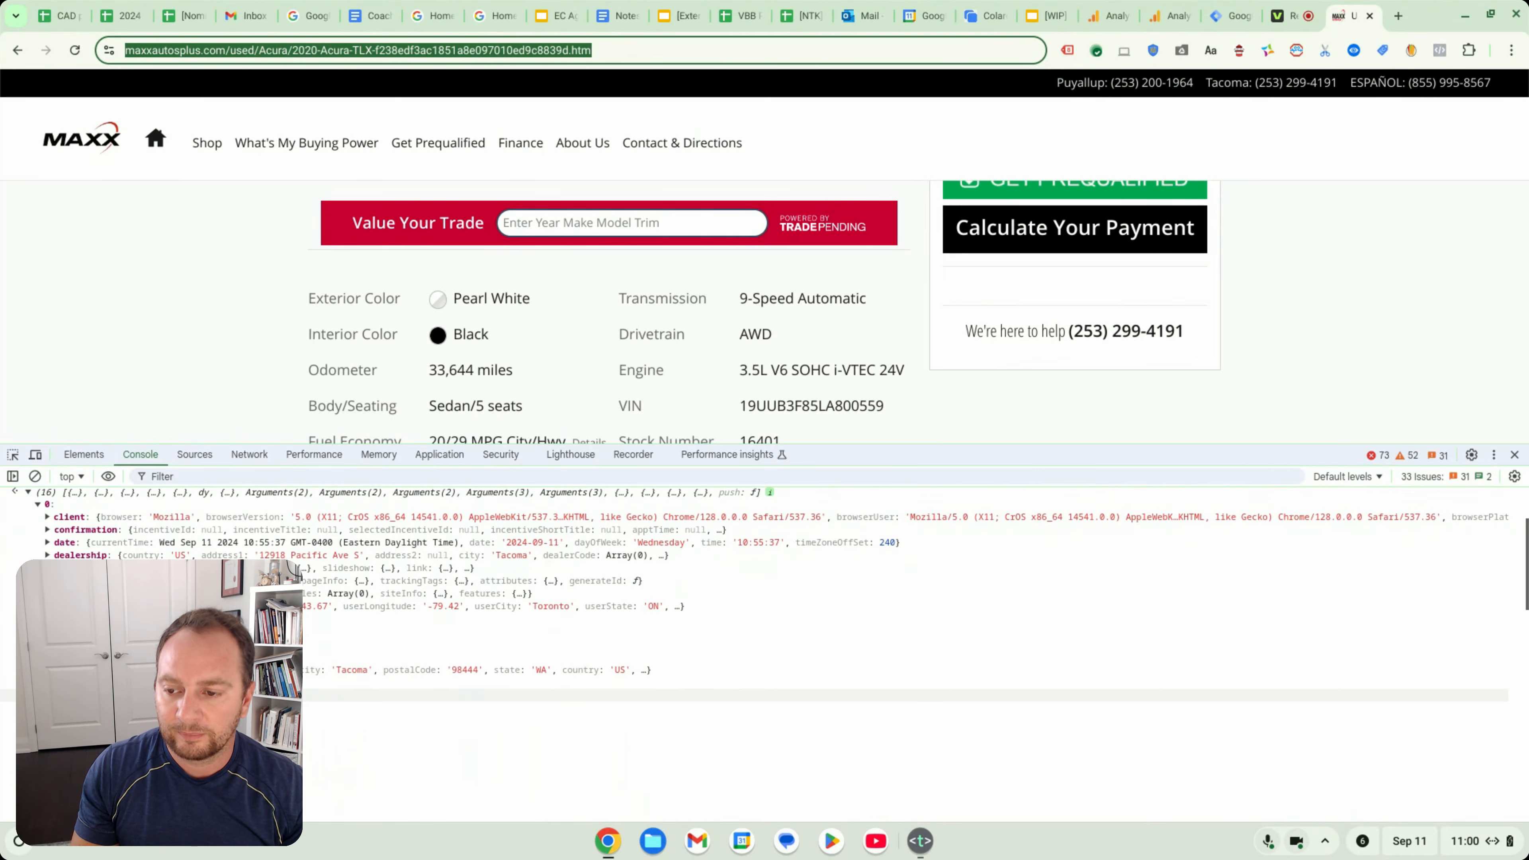
{"action": "scroll", "coordinate": [764, 632], "scroll_direction": "up", "scroll_amount": 3}
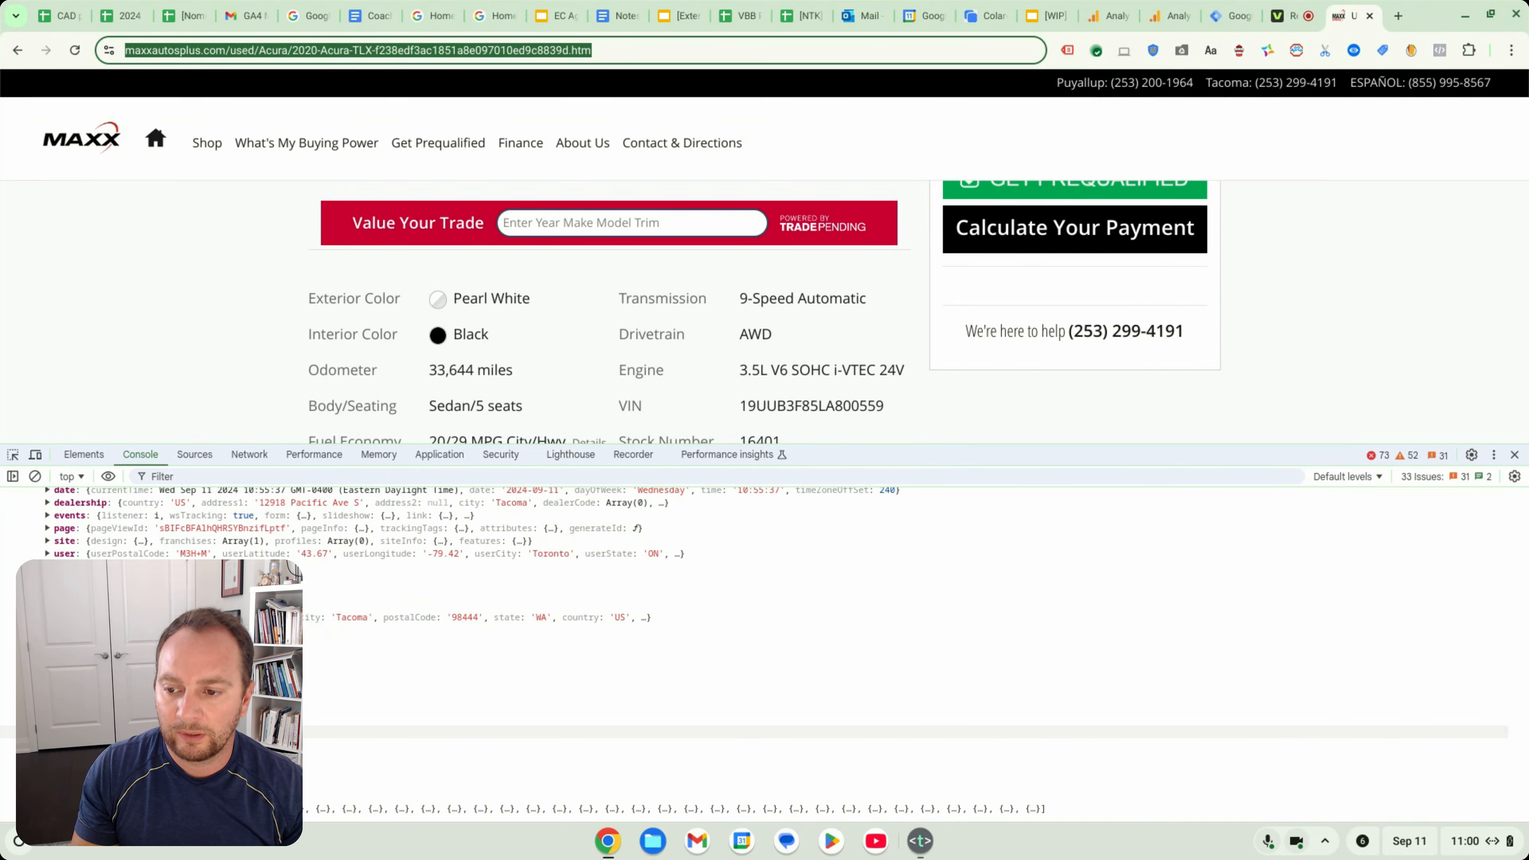
{"action": "scroll", "coordinate": [764, 732], "scroll_direction": "down", "scroll_amount": 1}
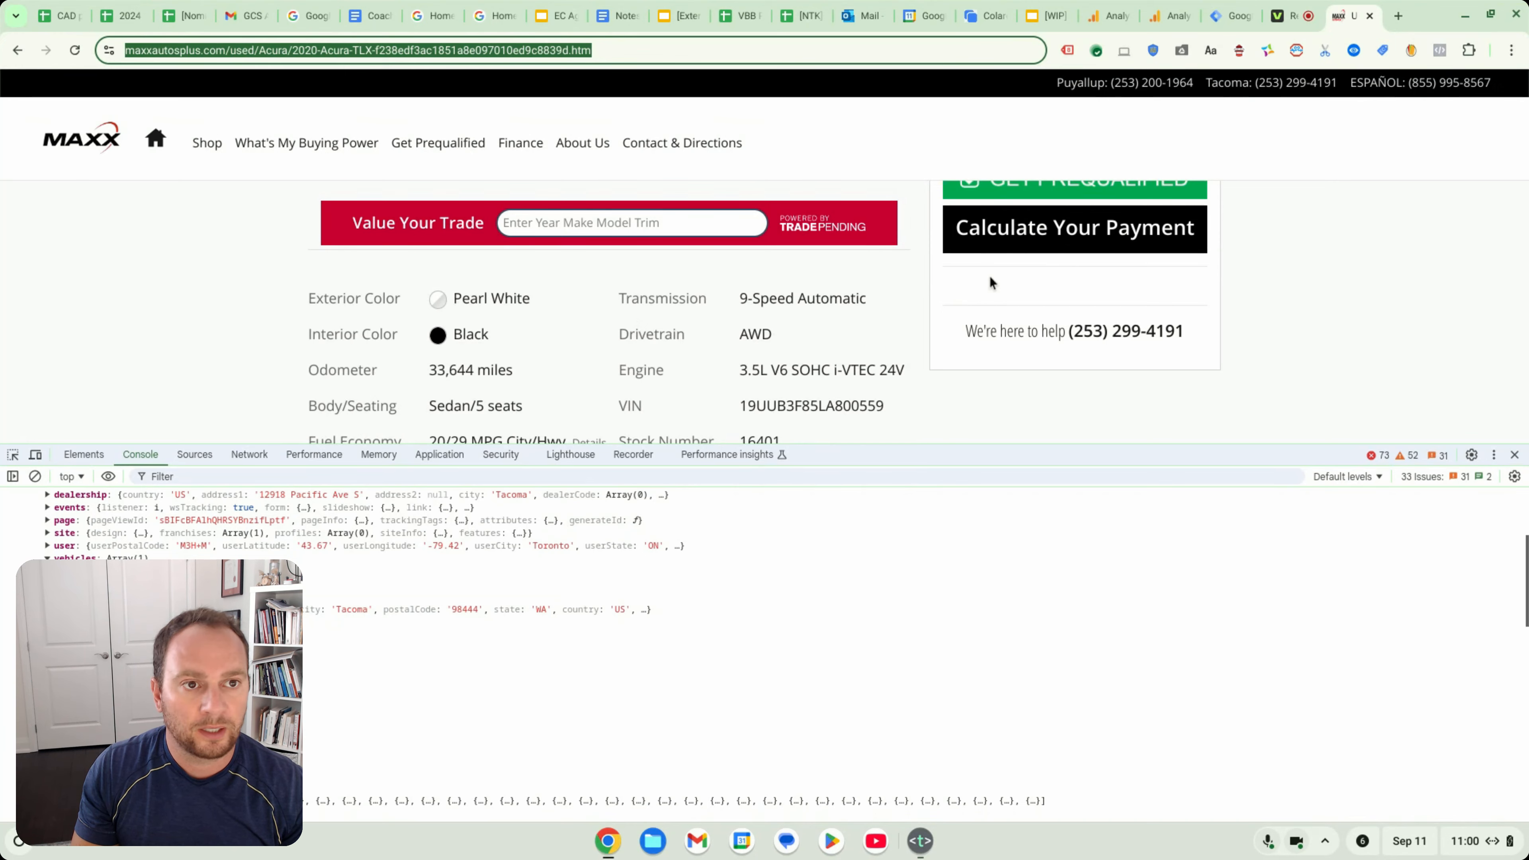
Return to Tag Manager, reopen the vehicles.0.doors variable for a quick check, and close it
{"action": "left_click", "coordinate": [1227, 15]}
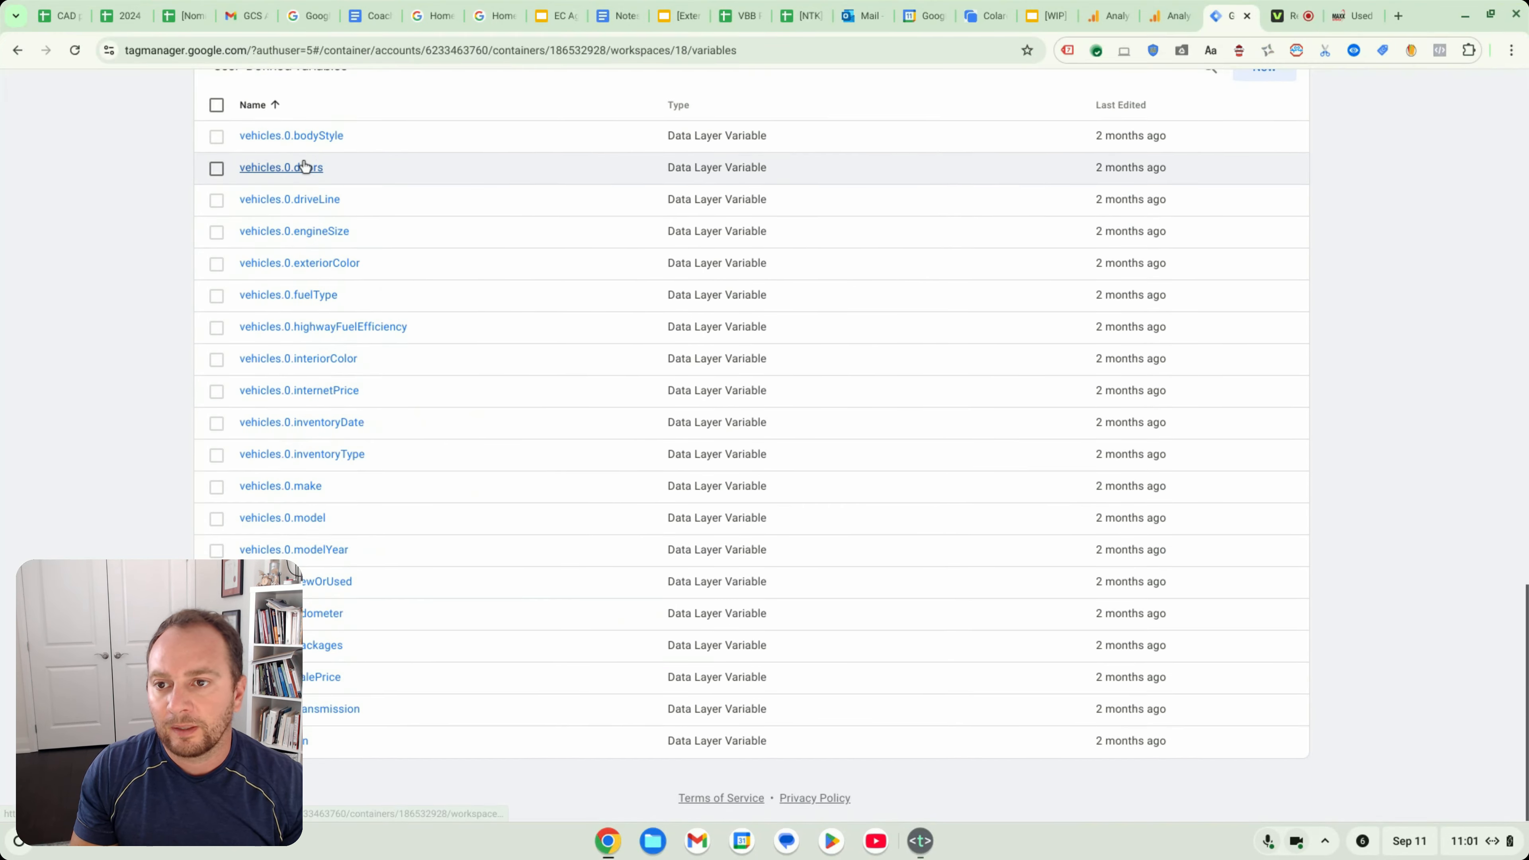
{"action": "left_click", "coordinate": [304, 169]}
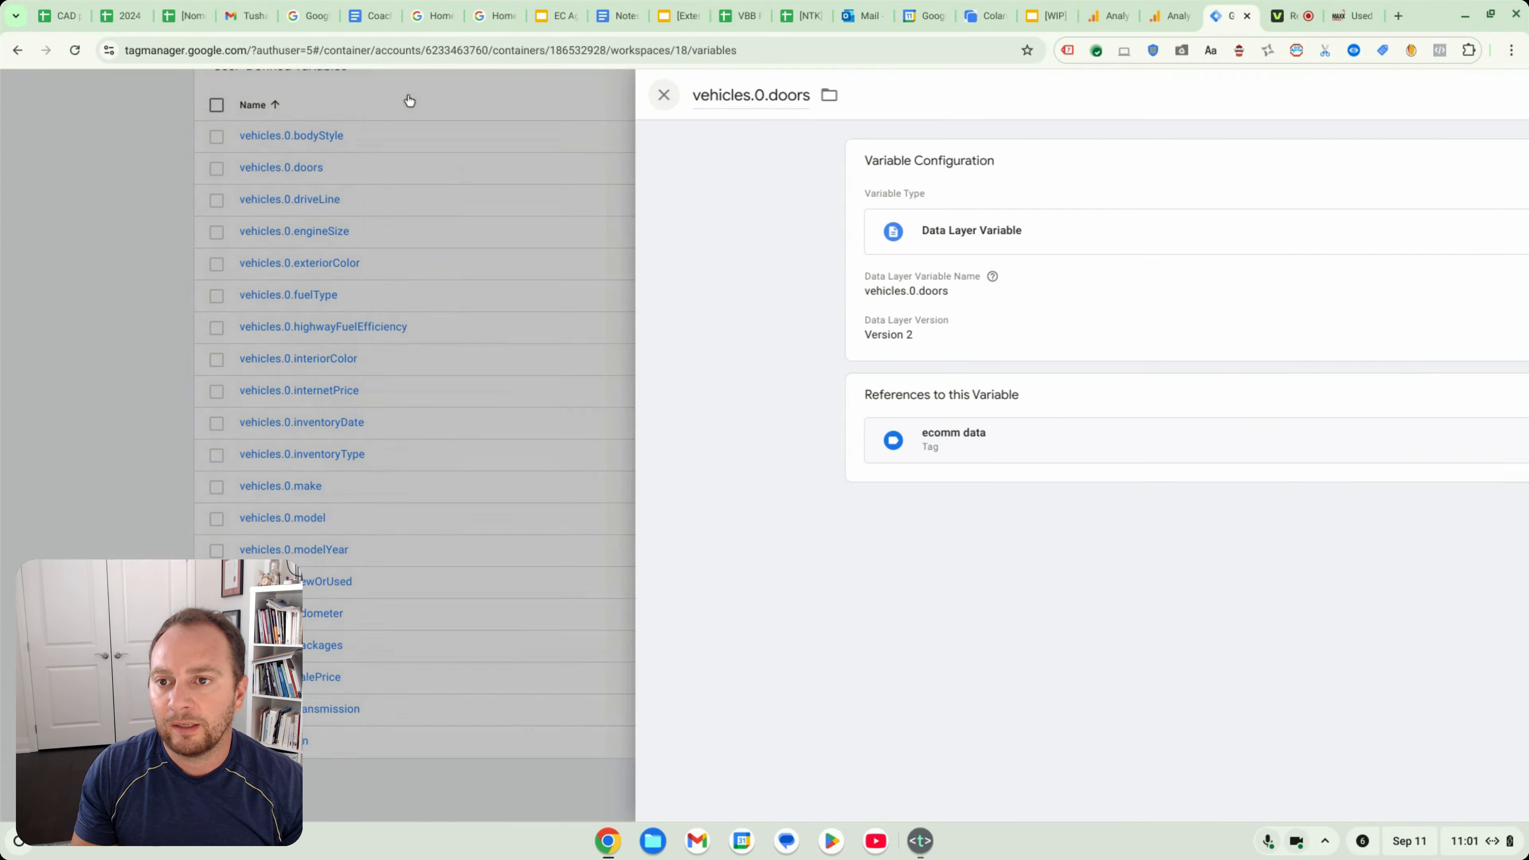
{"action": "left_click", "coordinate": [410, 95]}
Open the ecomm data tag from the container's tags, review its event parameters and firing trigger, and close it
{"action": "scroll", "coordinate": [373, 597], "scroll_direction": "up", "scroll_amount": 10}
{"action": "scroll", "coordinate": [361, 584], "scroll_direction": "up", "scroll_amount": 10}
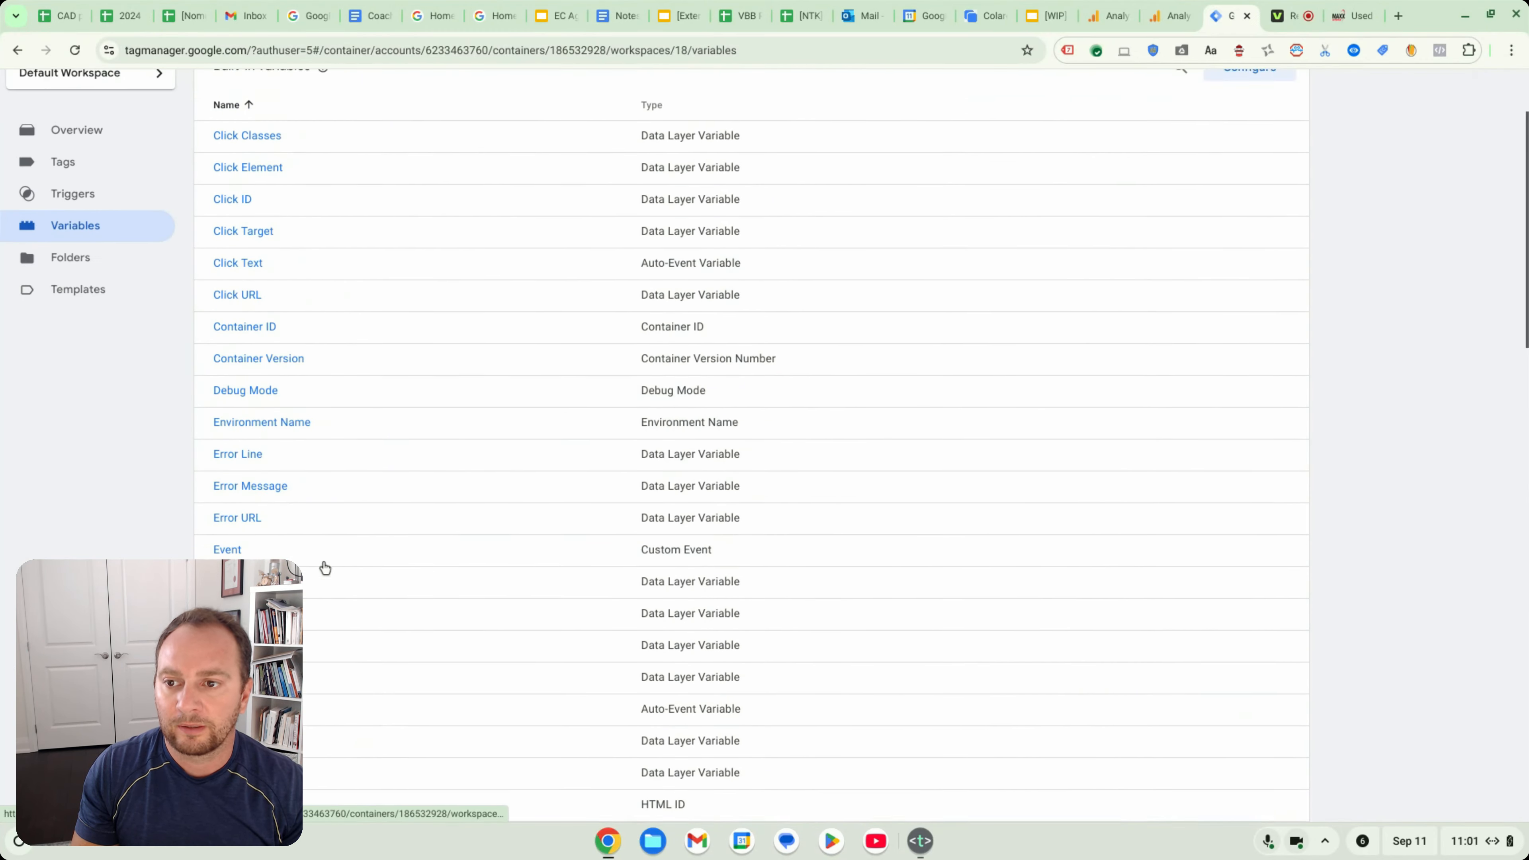
{"action": "left_click", "coordinate": [97, 305]}
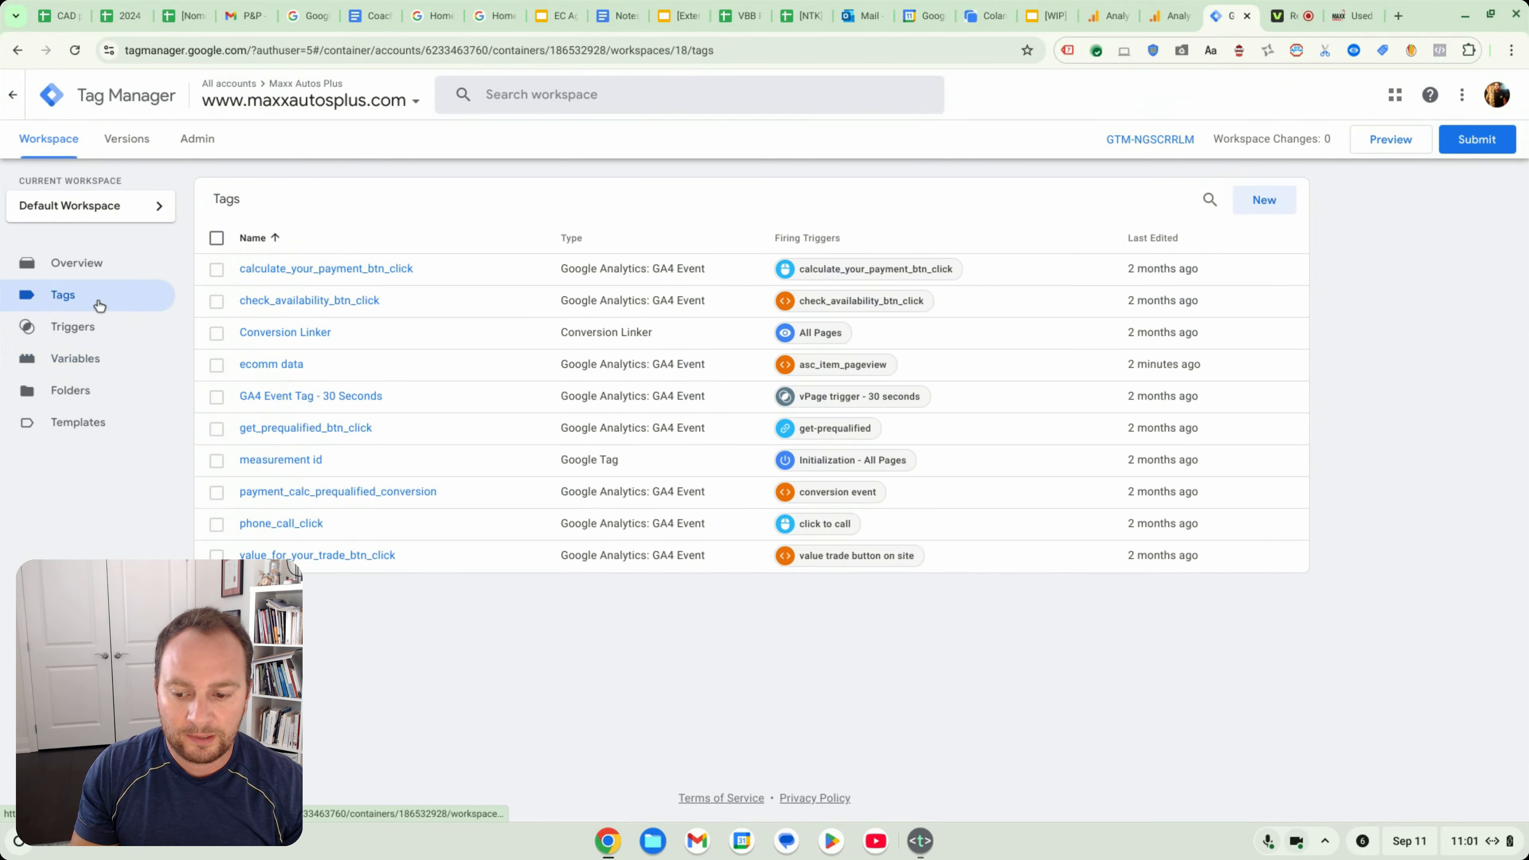
{"action": "left_click", "coordinate": [304, 367]}
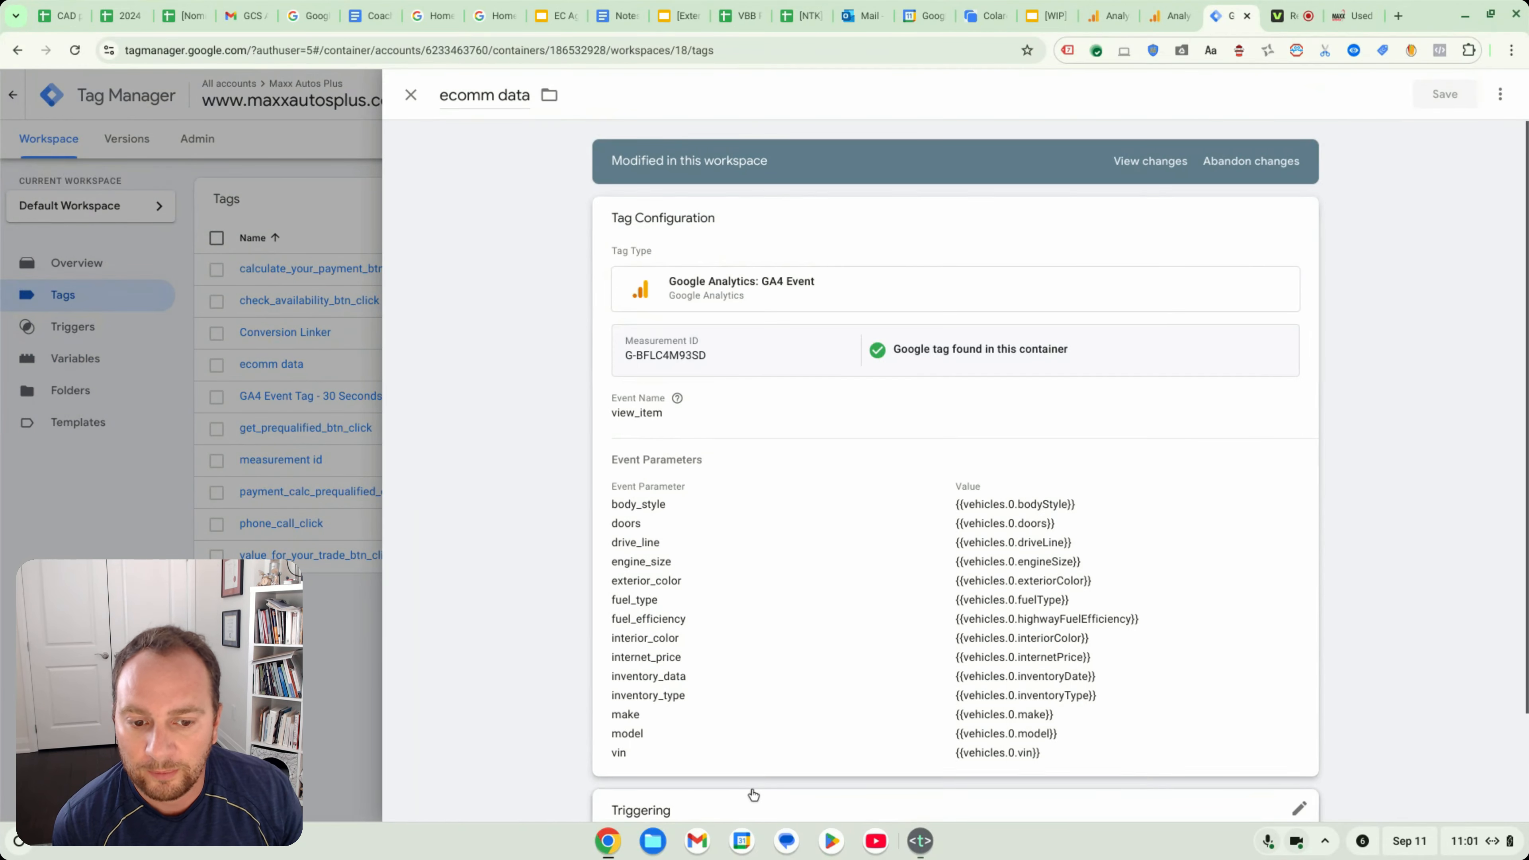
{"action": "scroll", "coordinate": [653, 533], "scroll_direction": "down", "scroll_amount": 2}
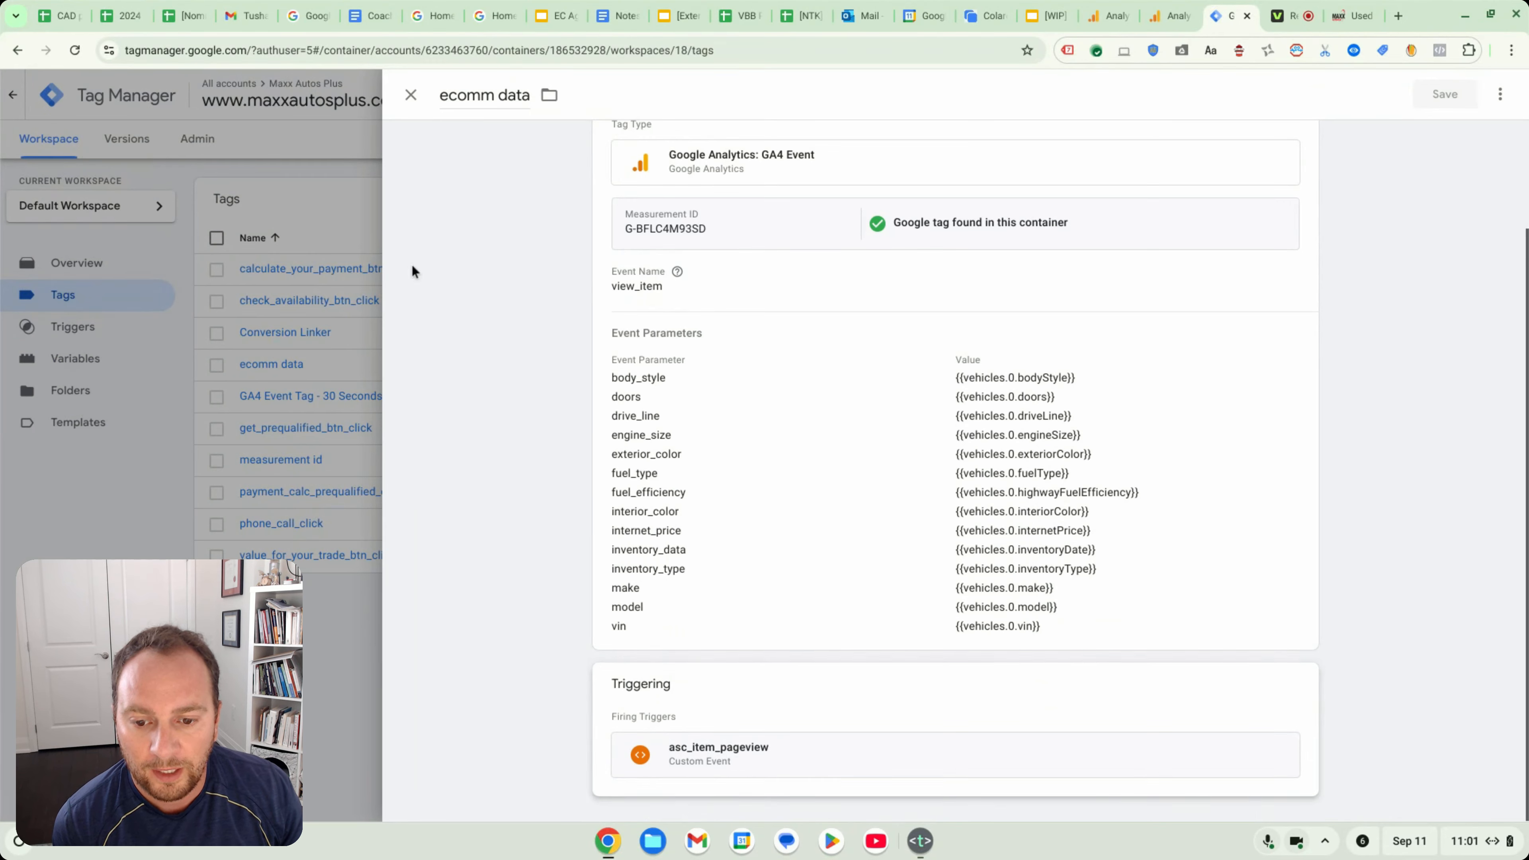
{"action": "left_click", "coordinate": [410, 96]}
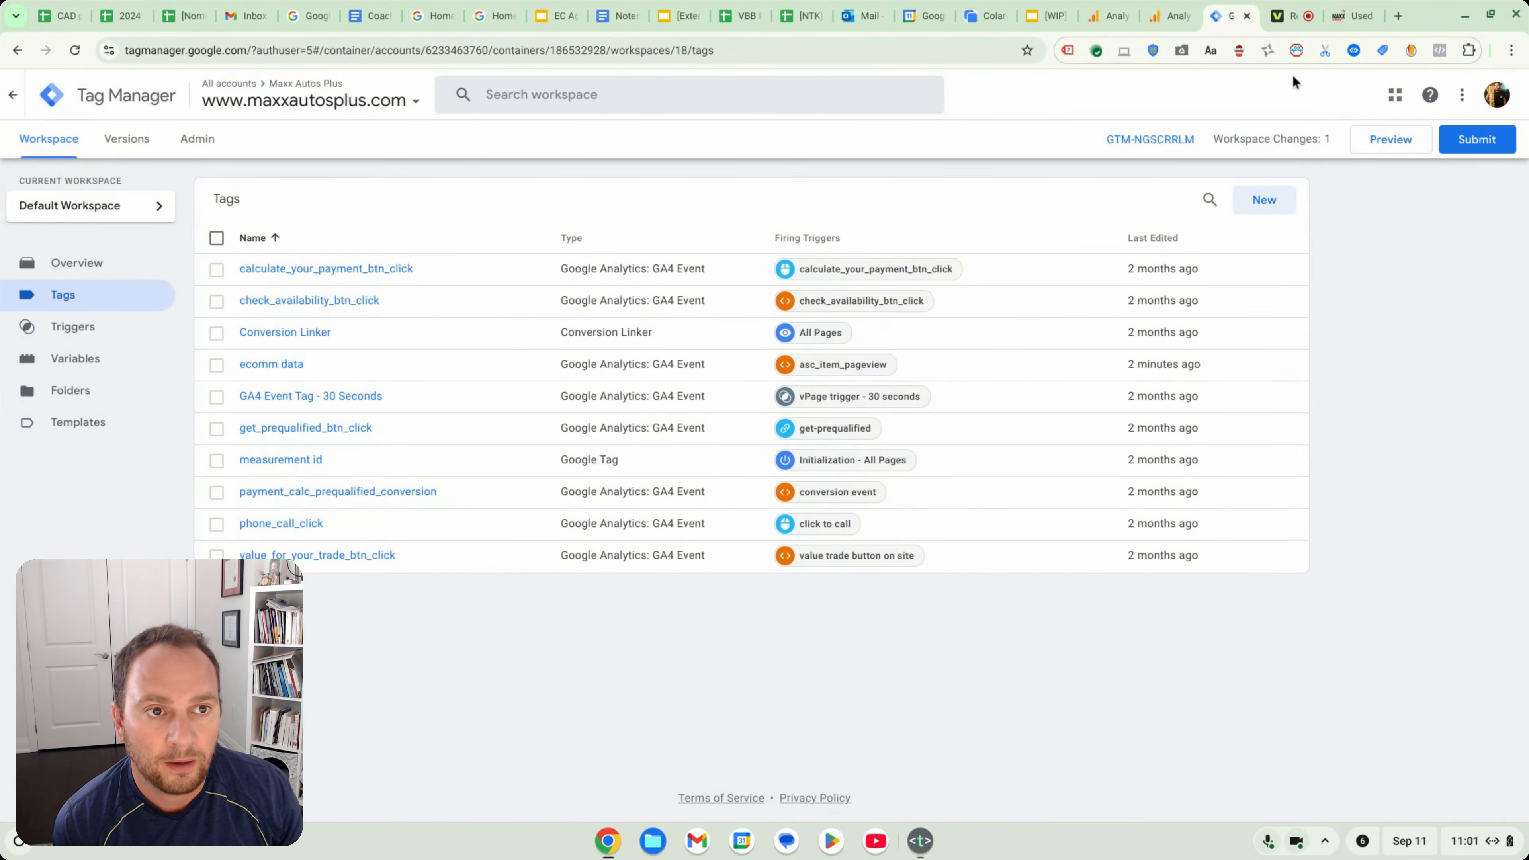
Collapse the vehicles array in the vehicle page's dataLayer output and examine the event entries listed after the first object
{"action": "left_click", "coordinate": [1354, 15]}
{"action": "scroll", "coordinate": [295, 571], "scroll_direction": "up", "scroll_amount": 2}
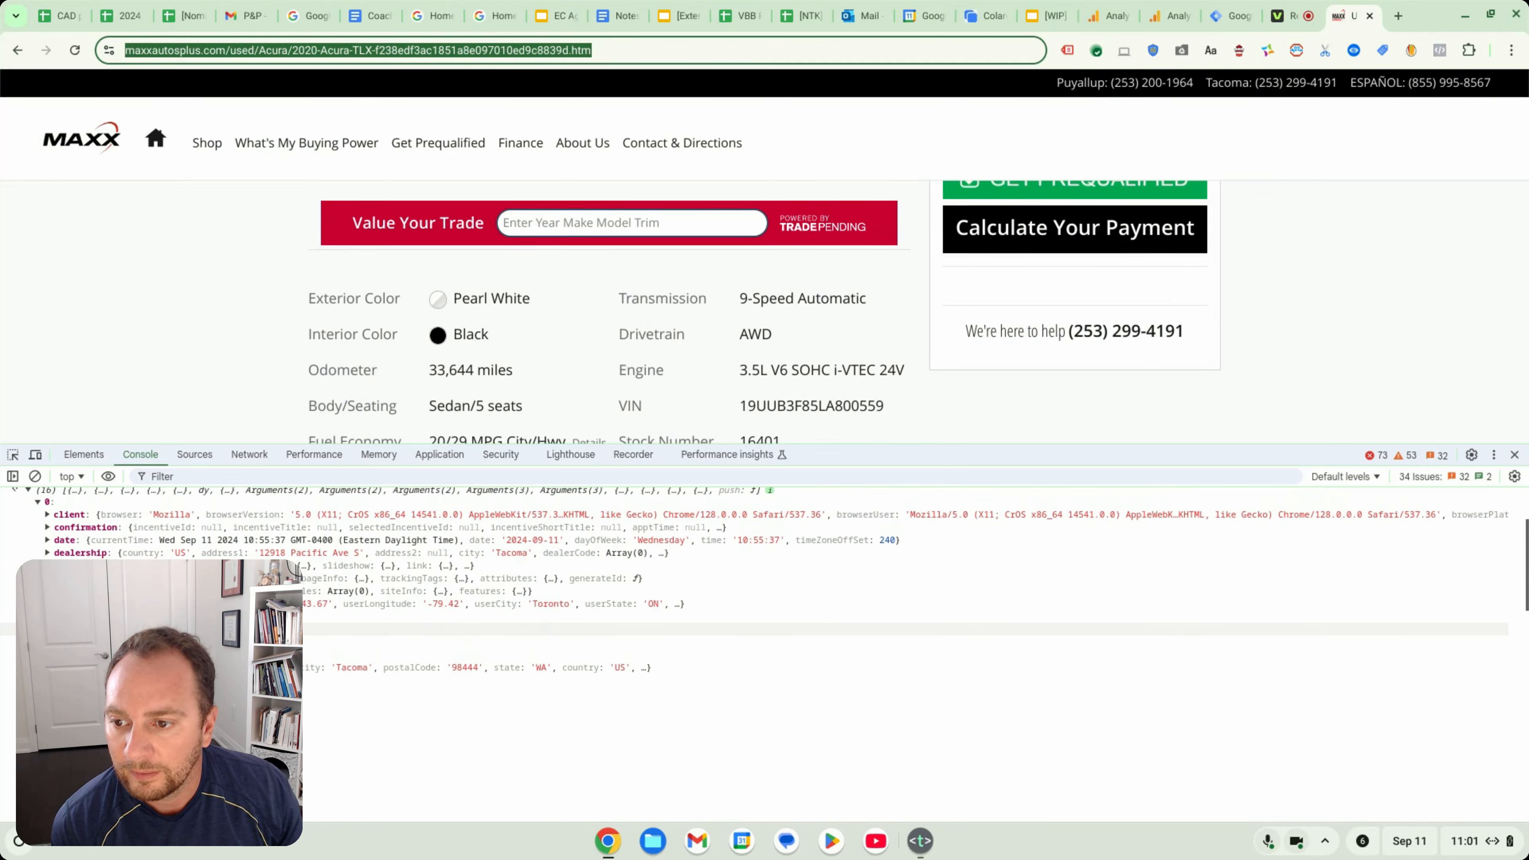
{"action": "left_click", "coordinate": [48, 617]}
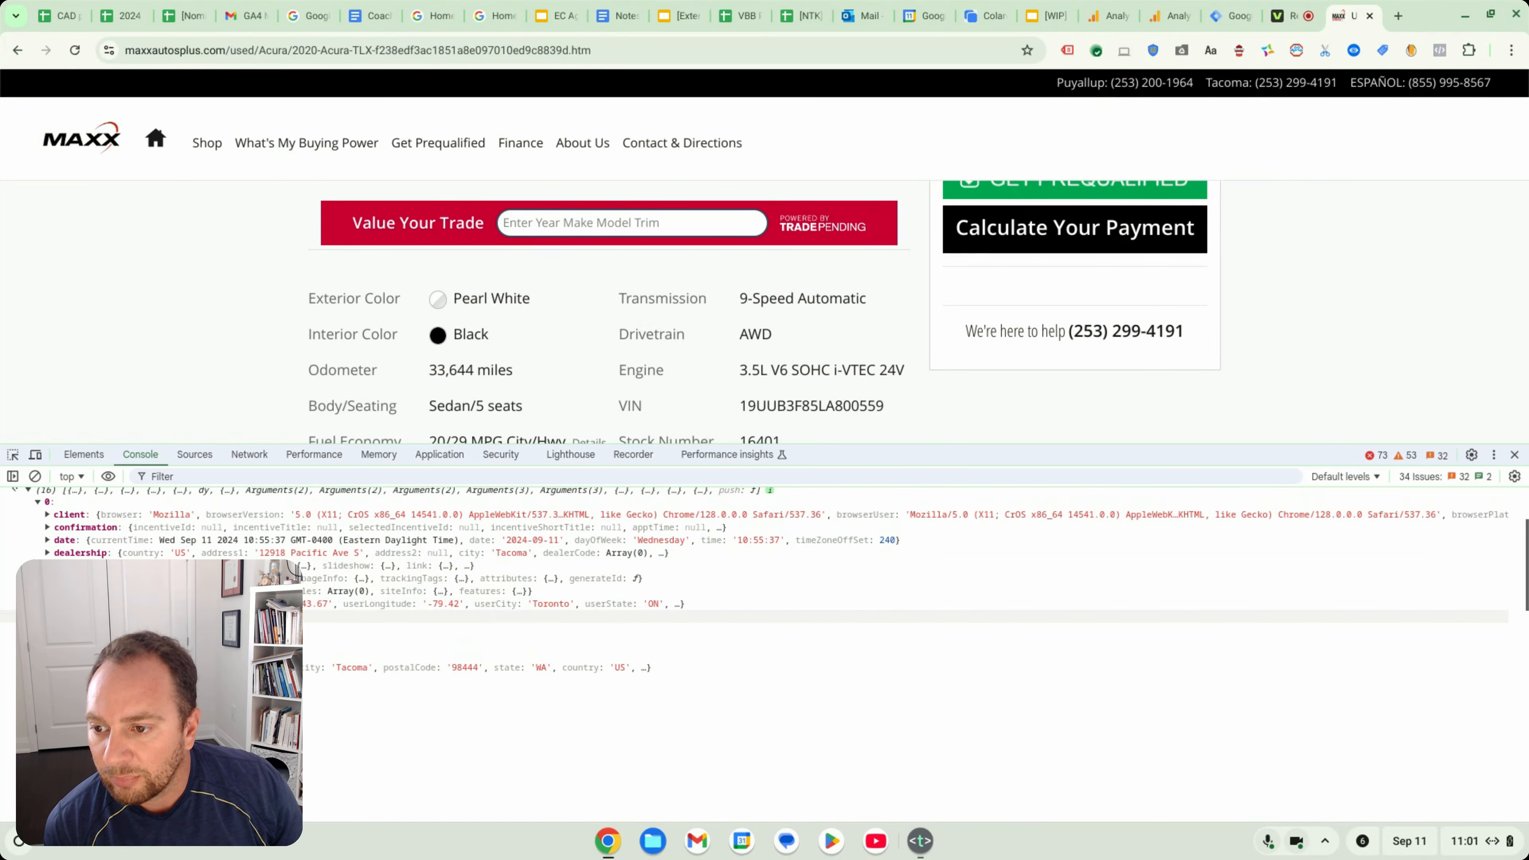
{"action": "scroll", "coordinate": [48, 608], "scroll_direction": "down", "scroll_amount": 1}
{"action": "scroll", "coordinate": [295, 571], "scroll_direction": "down", "scroll_amount": 2}
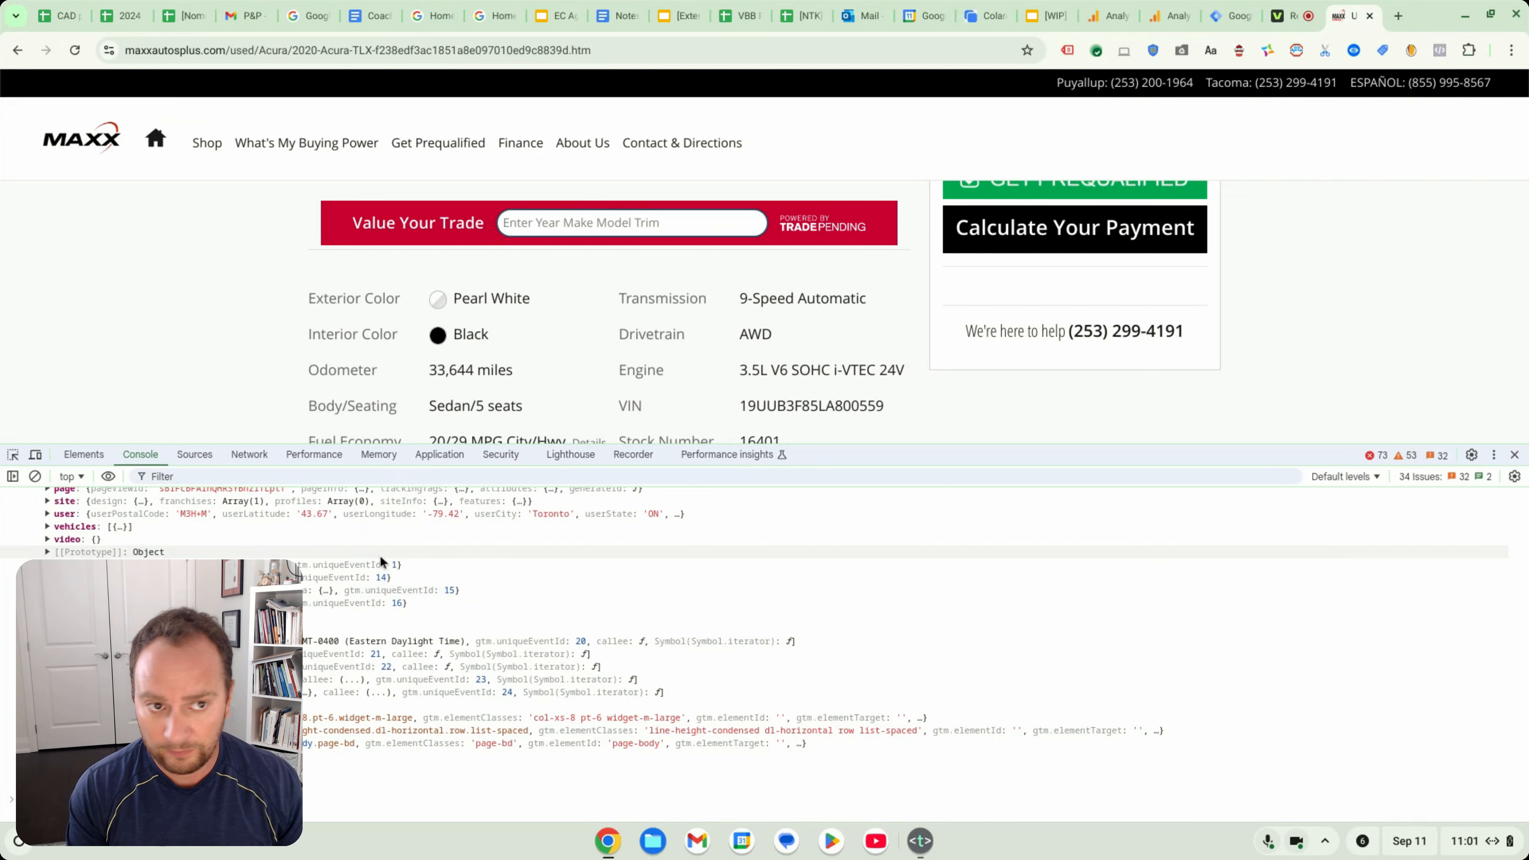
Check the ecomm data tag's firing trigger in Tag Manager against the dataLayer entries in the vehicle page's console
{"action": "left_click", "coordinate": [1227, 15]}
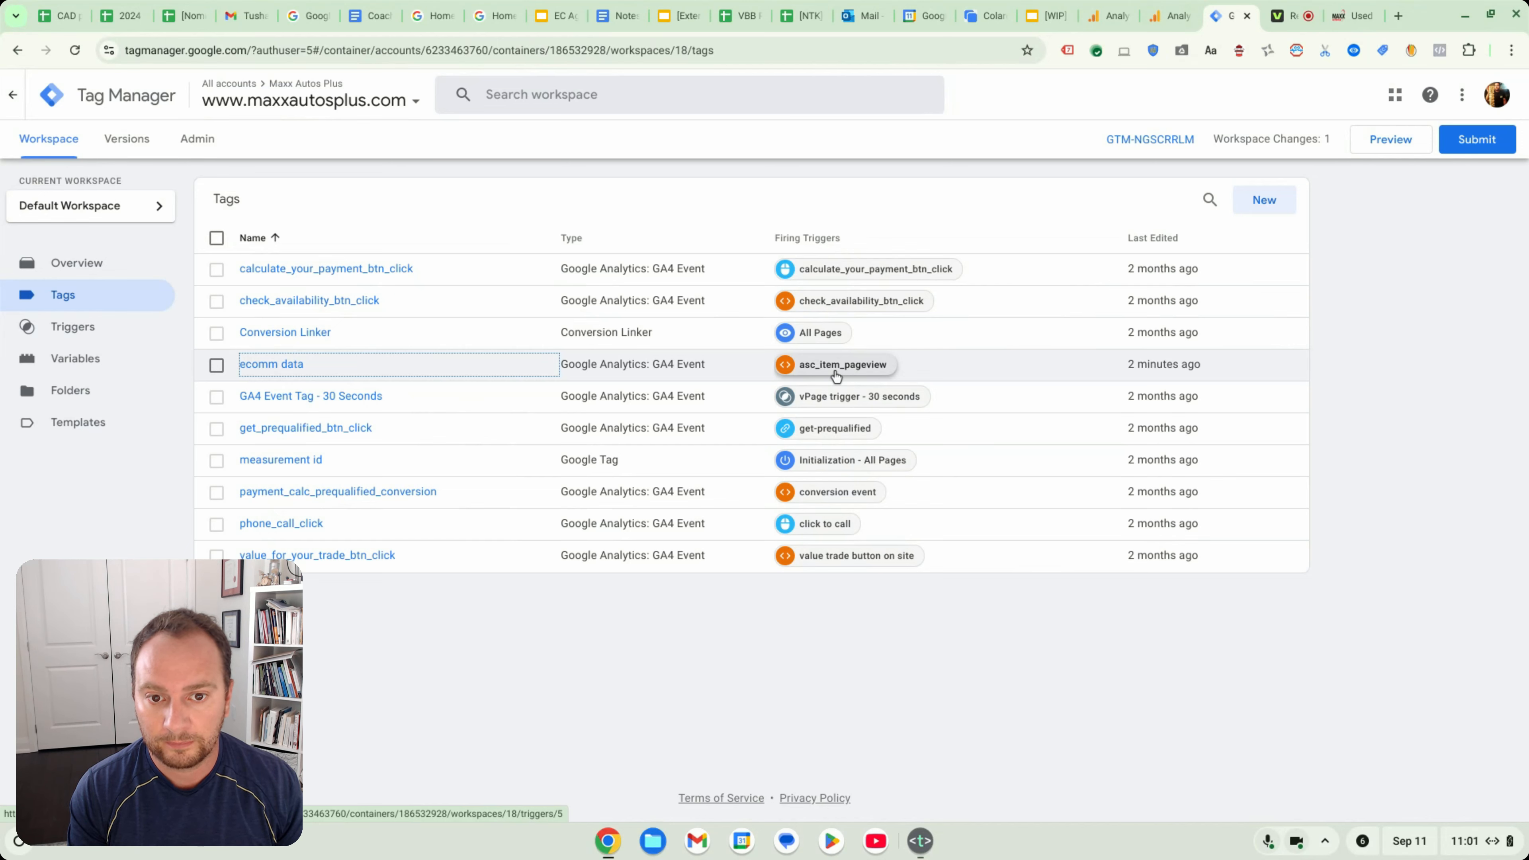
{"action": "left_click", "coordinate": [1353, 15]}
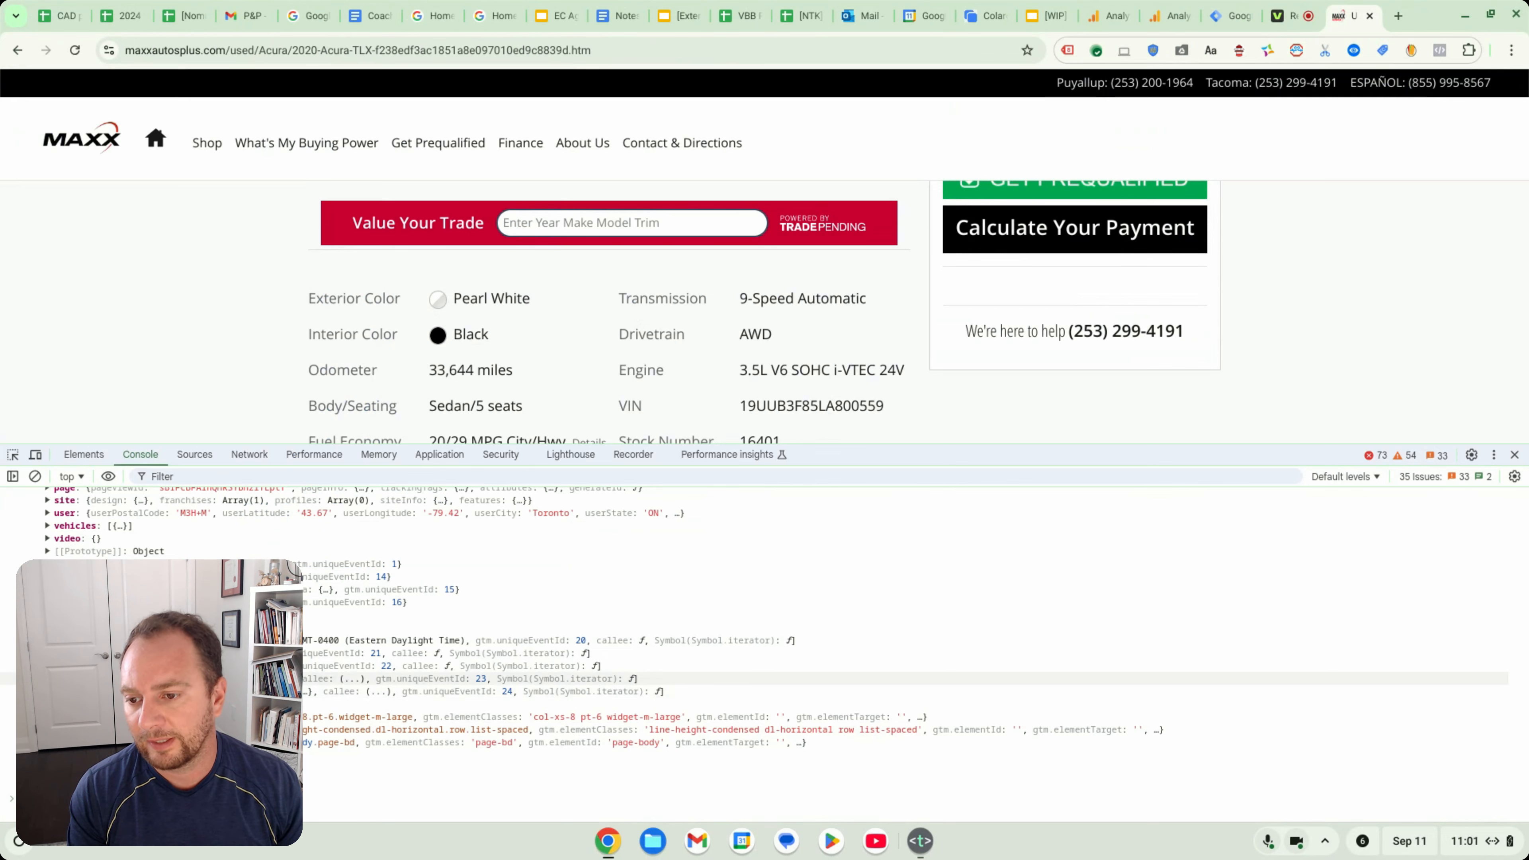
{"action": "scroll", "coordinate": [787, 655], "scroll_direction": "up", "scroll_amount": 2}
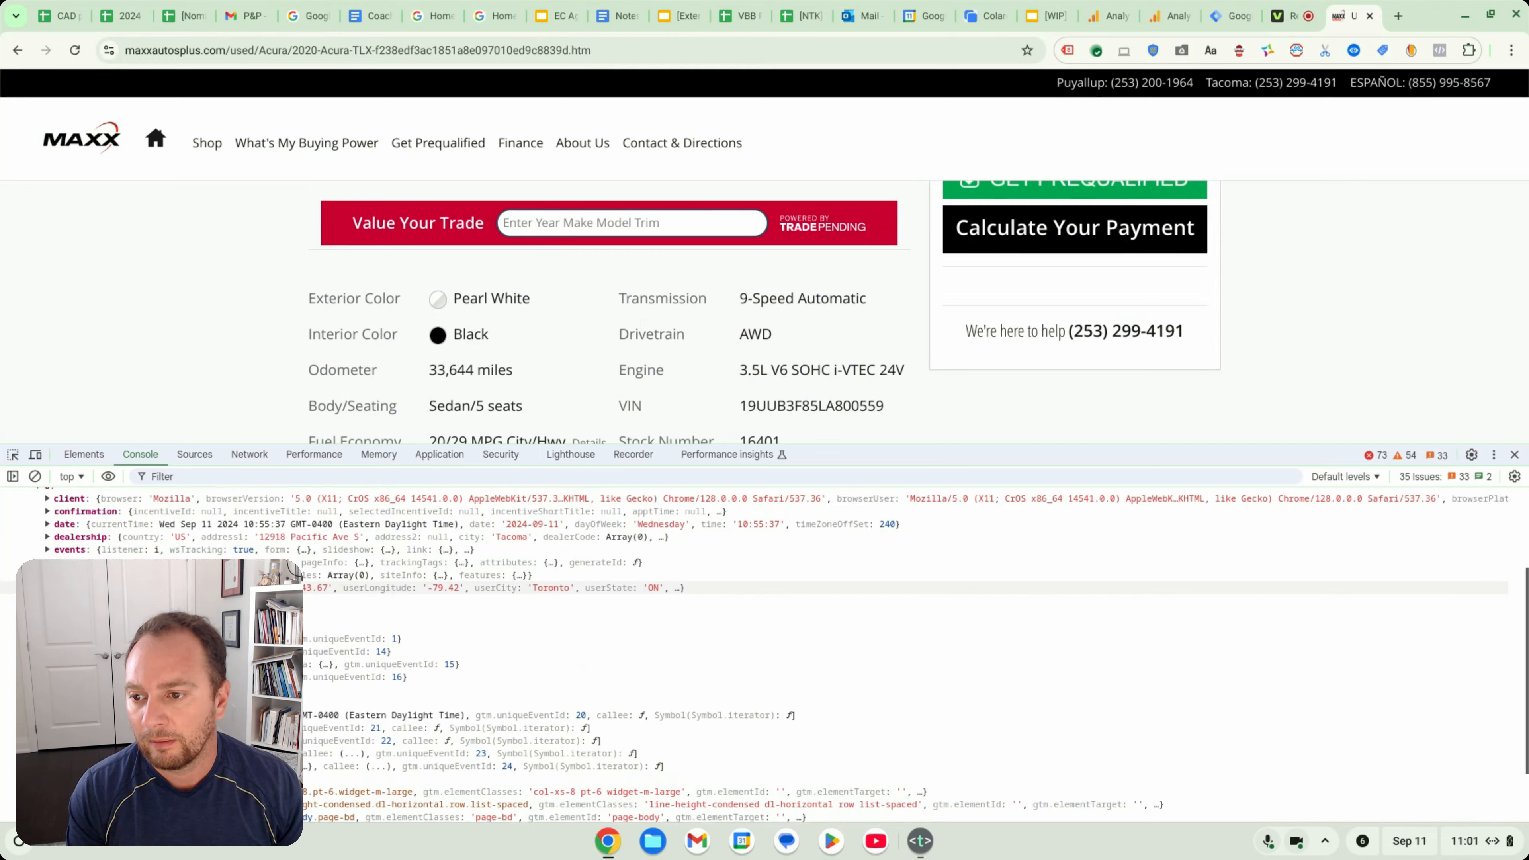
{"action": "scroll", "coordinate": [295, 572], "scroll_direction": "up", "scroll_amount": 4}
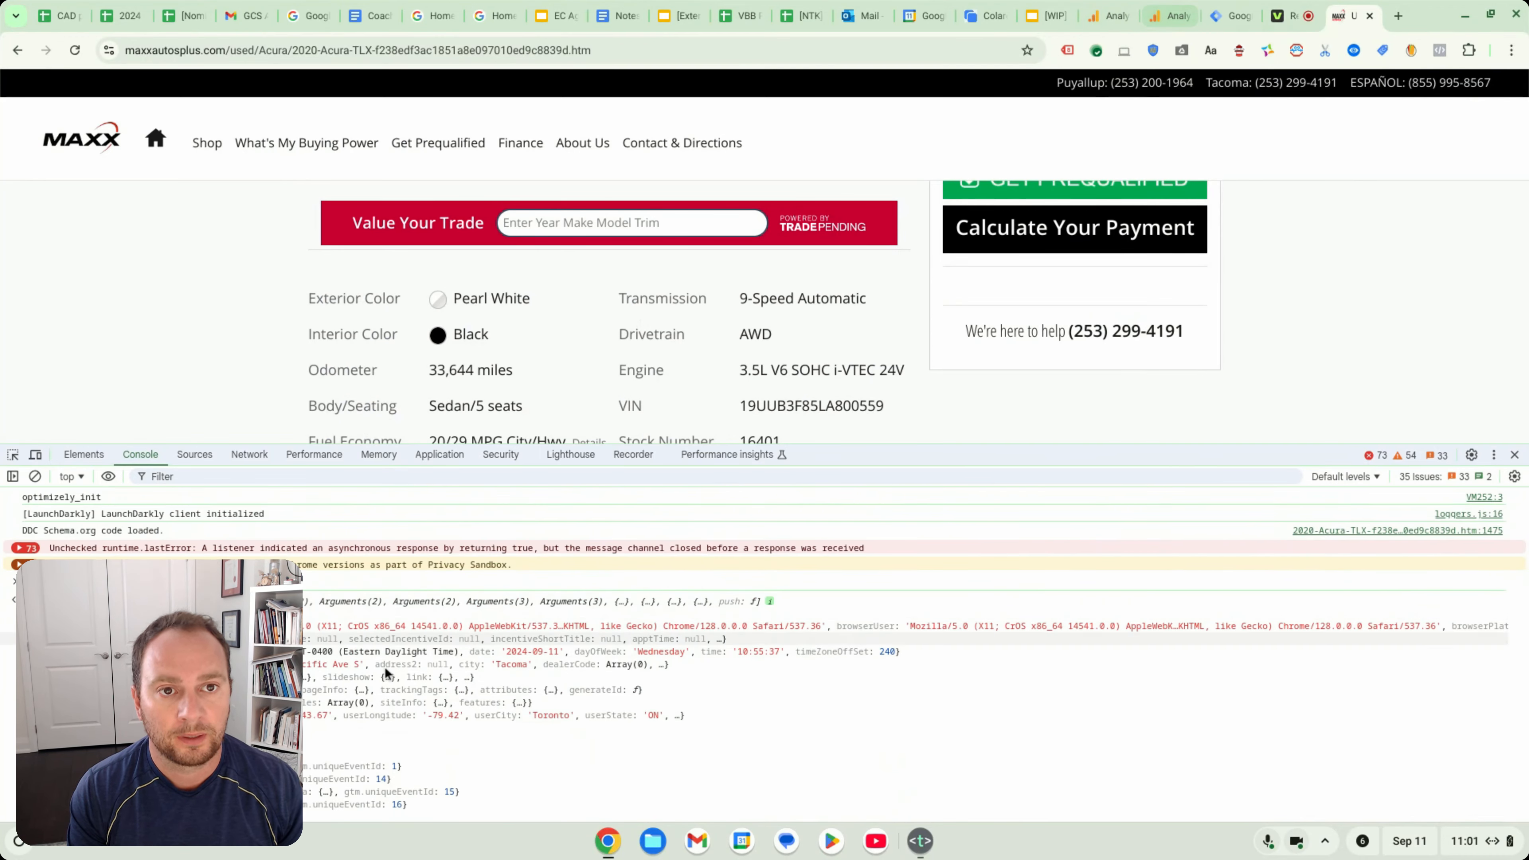
In Tag Manager, inspect the asc_item_pageview trigger's configuration and the ecomm data tag's event parameters, closing each one
{"action": "left_click", "coordinate": [1225, 16]}
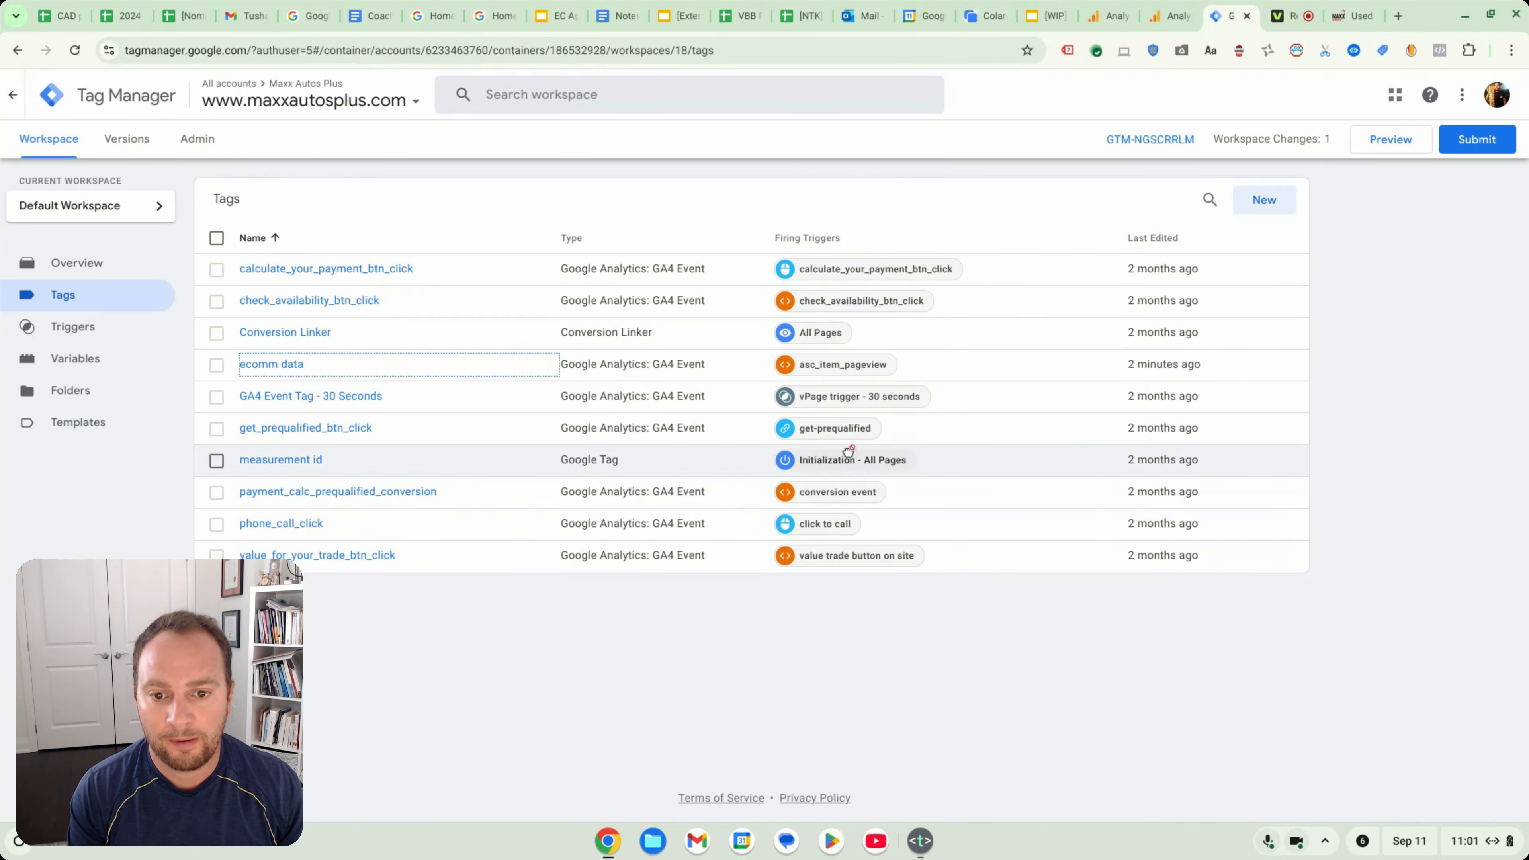
{"action": "left_click", "coordinate": [838, 366]}
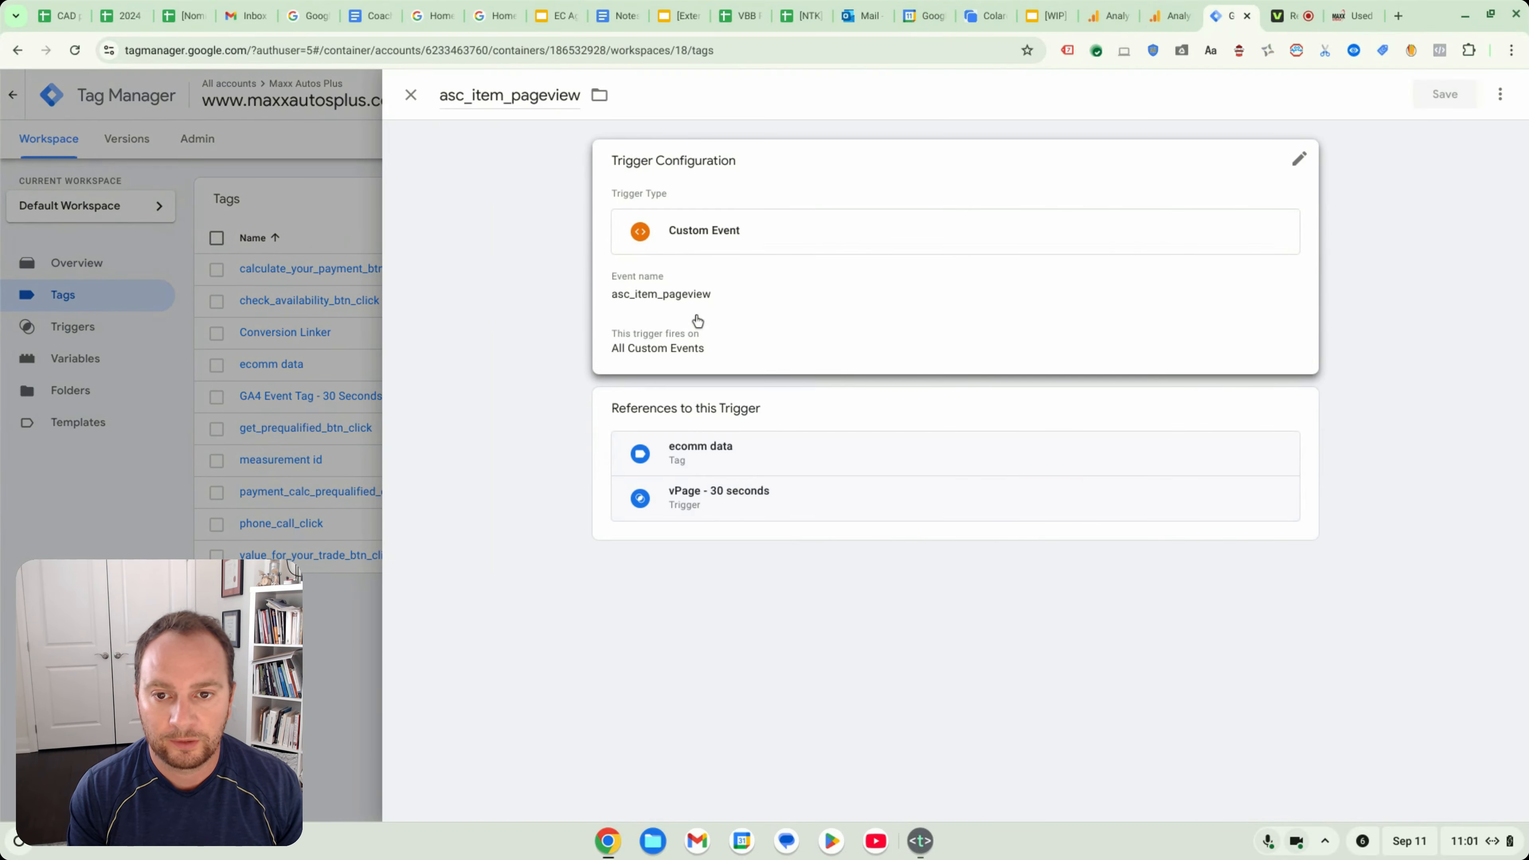
{"action": "left_click", "coordinate": [410, 95]}
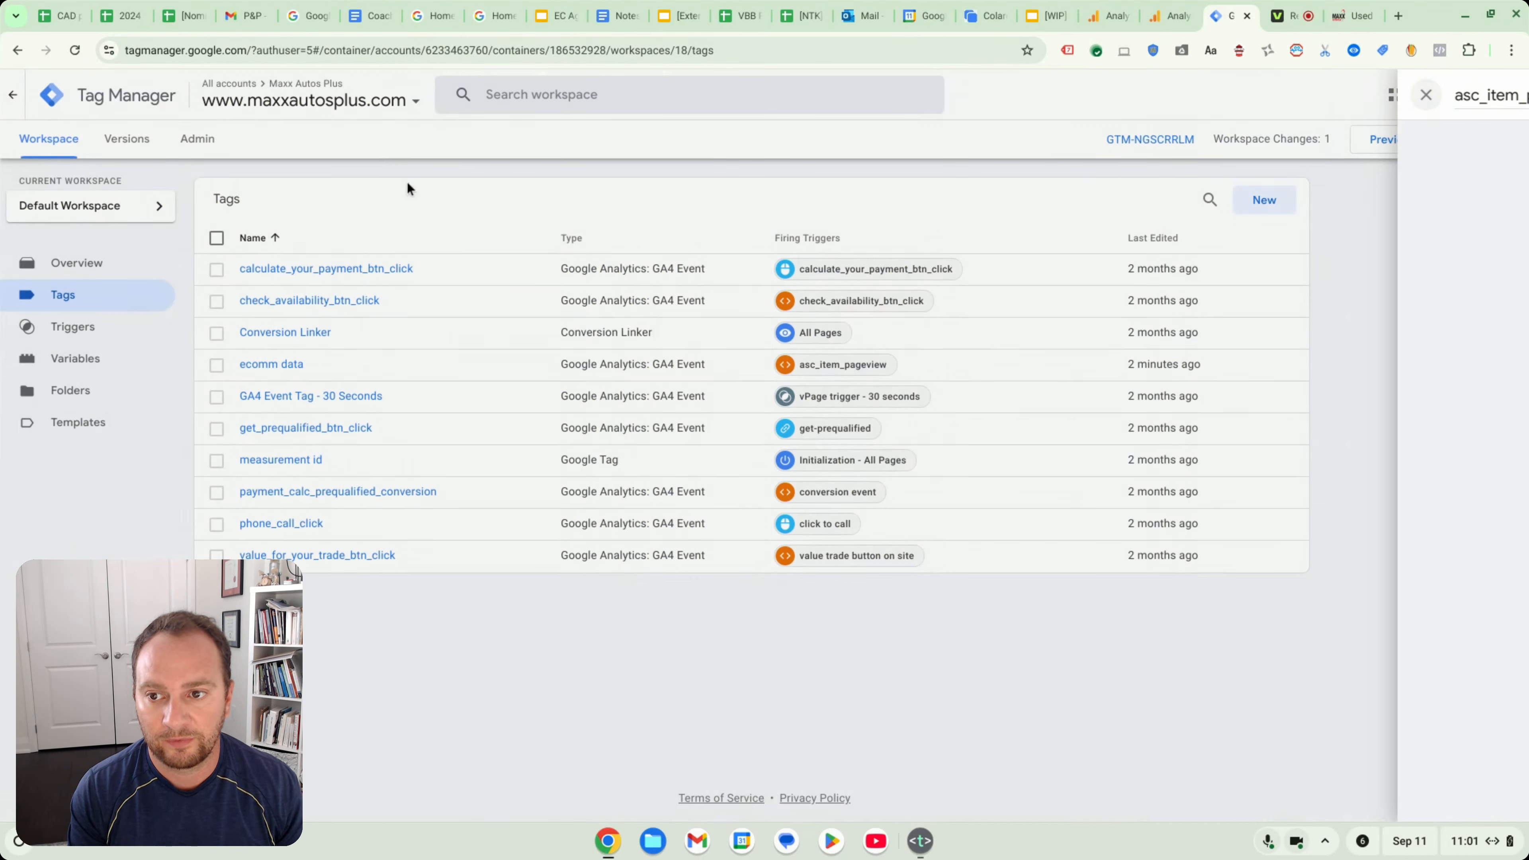
{"action": "left_click", "coordinate": [300, 368]}
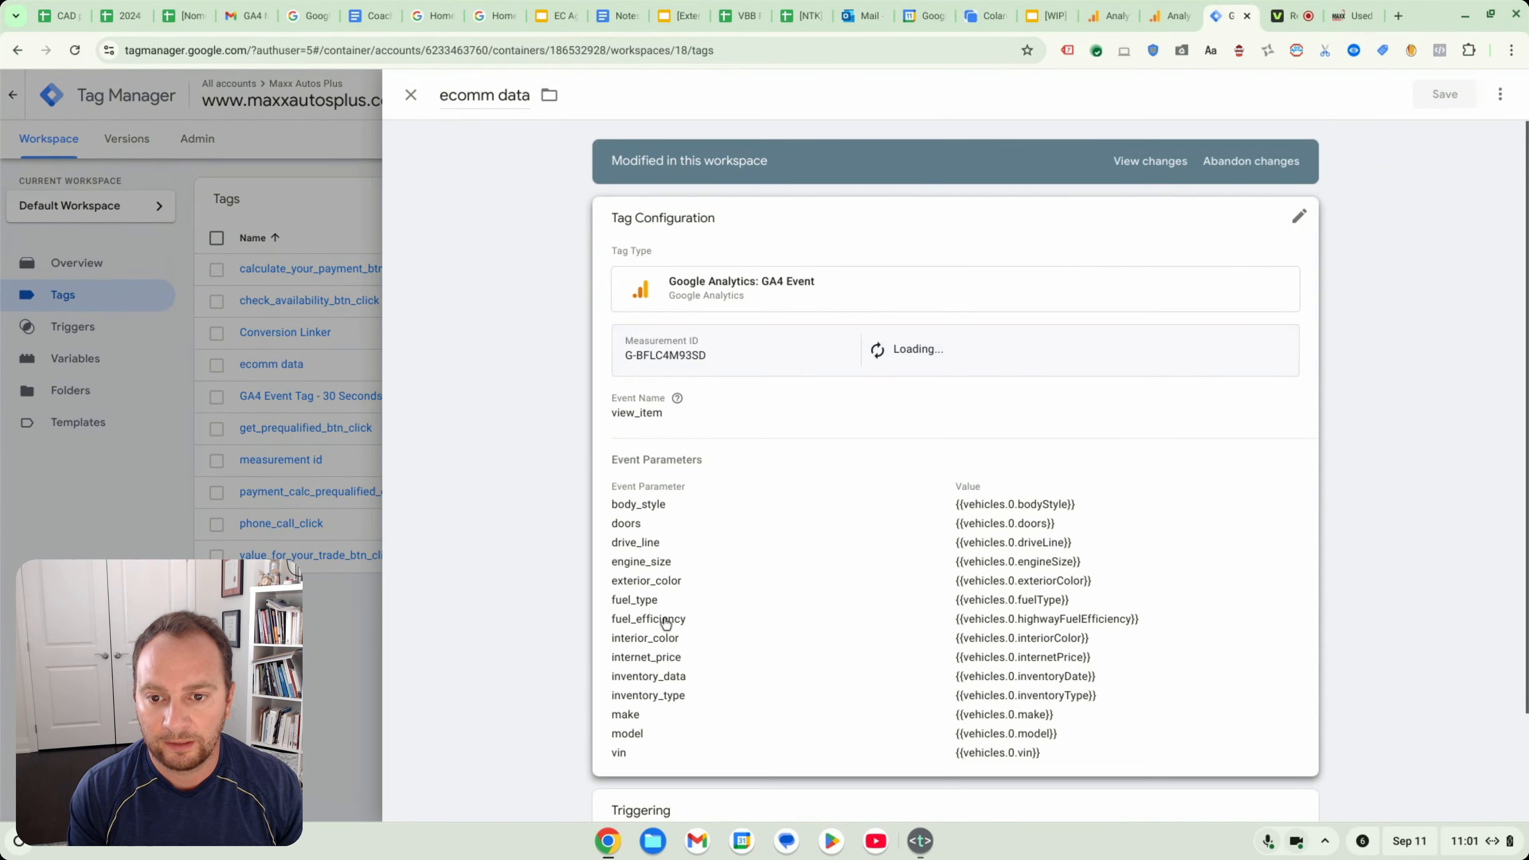
{"action": "left_click", "coordinate": [410, 94]}
Switch to the GA4: UI Reporting presentation and advance to the slide showing the button-click and conversion tags
{"action": "left_click", "coordinate": [1039, 7]}
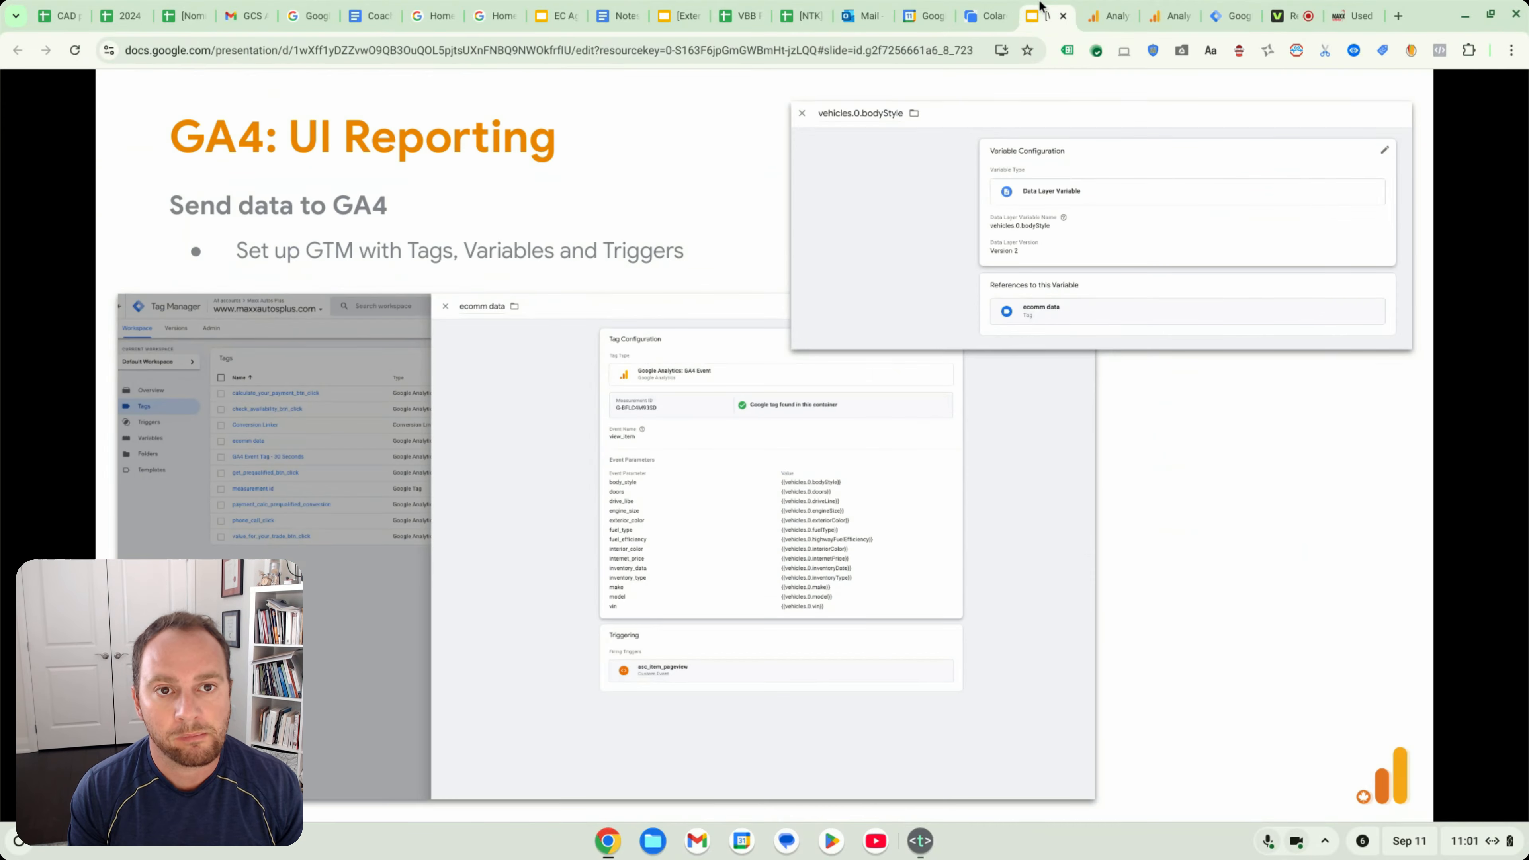
{"action": "left_click", "coordinate": [1101, 488]}
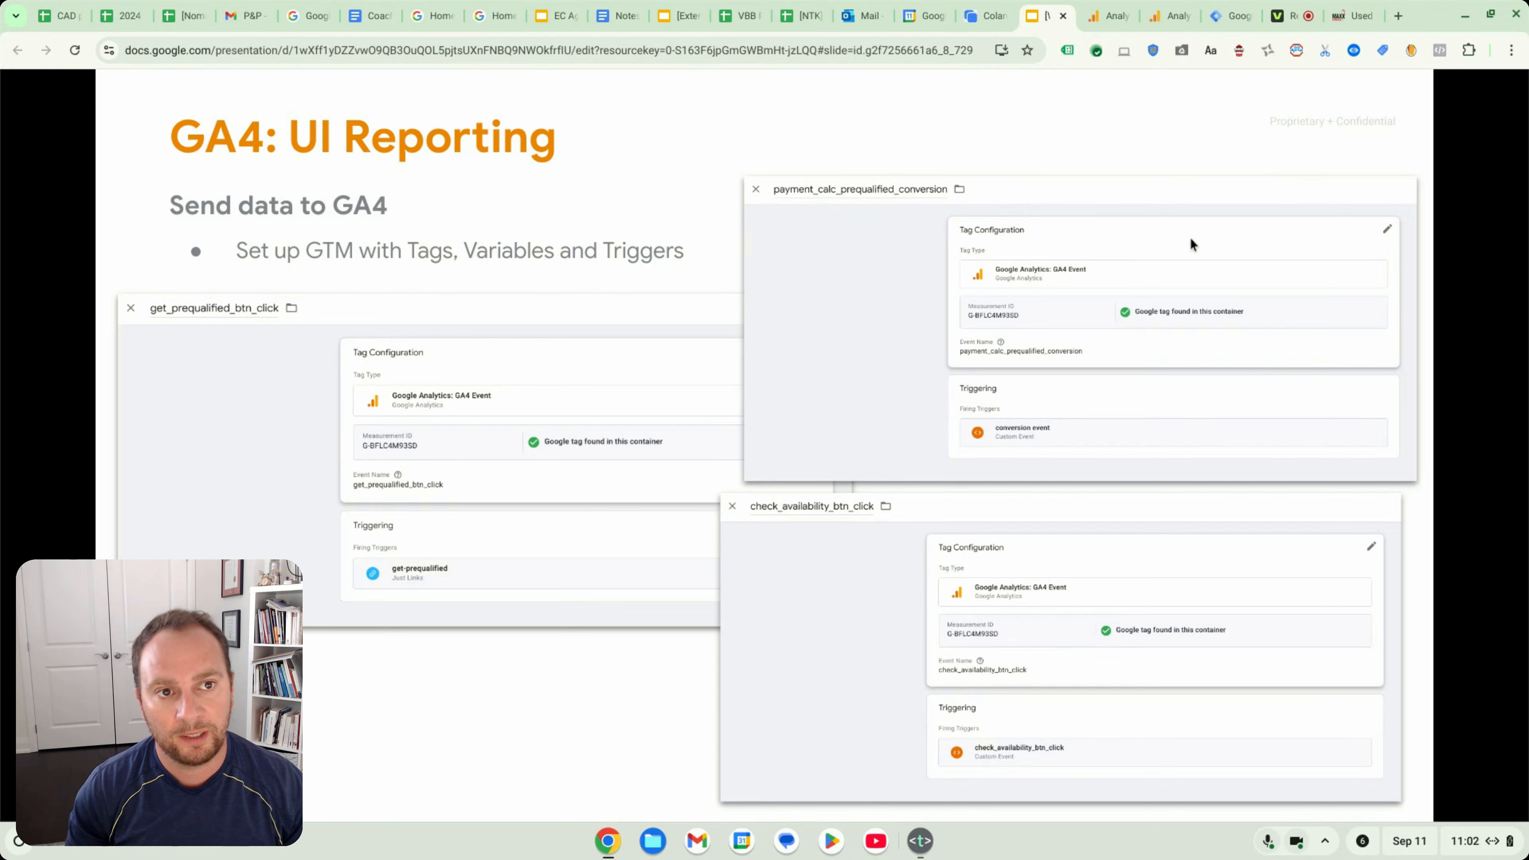
Return to Tag Manager, open the check_availability_btn_click tag, and inspect the custom event configuration of its firing trigger
{"action": "left_click", "coordinate": [1228, 16]}
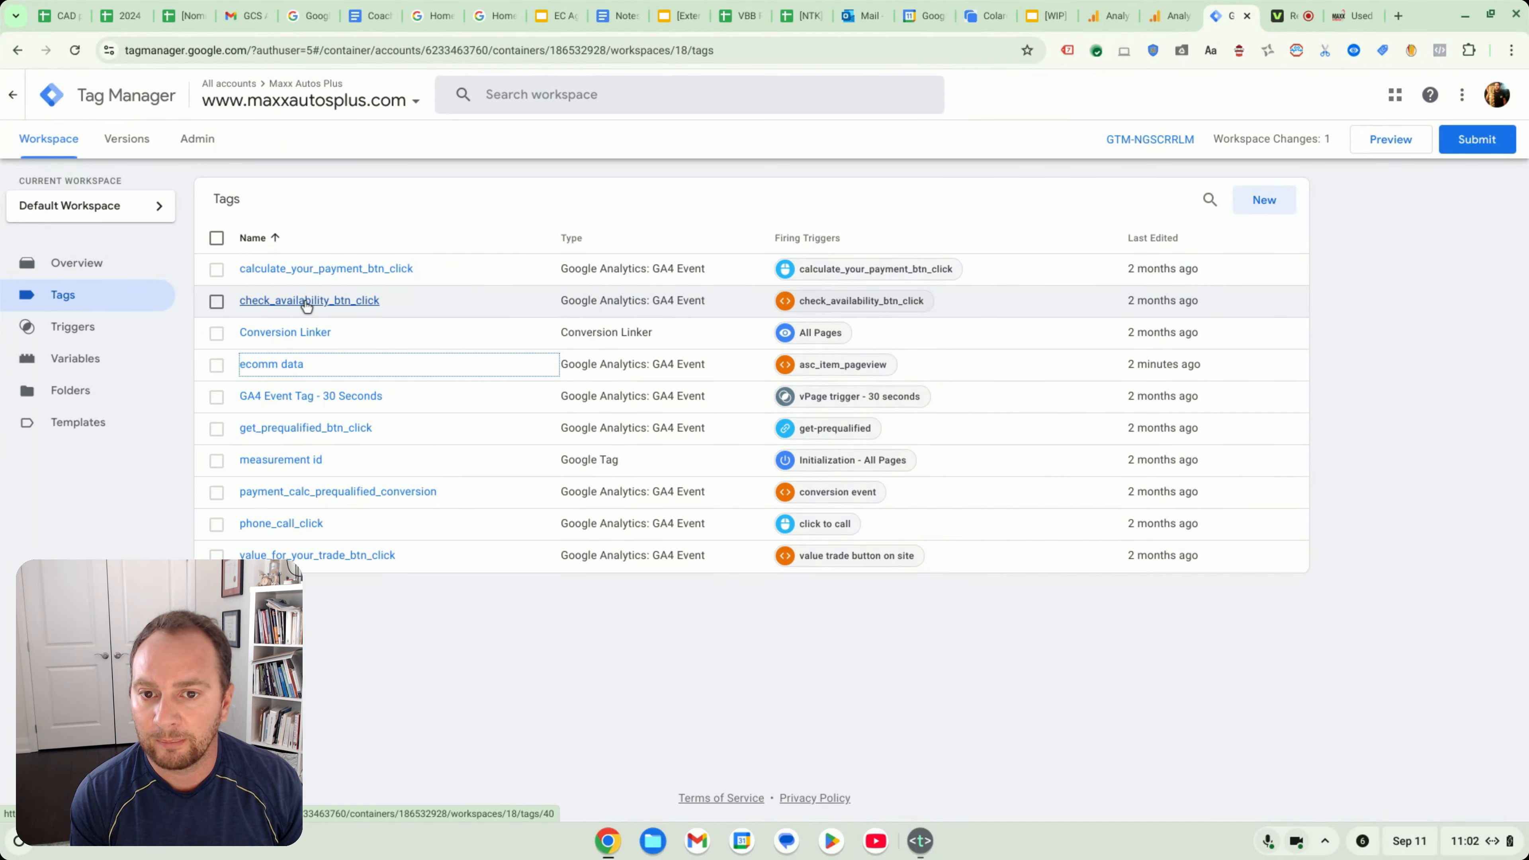
{"action": "left_click", "coordinate": [307, 306]}
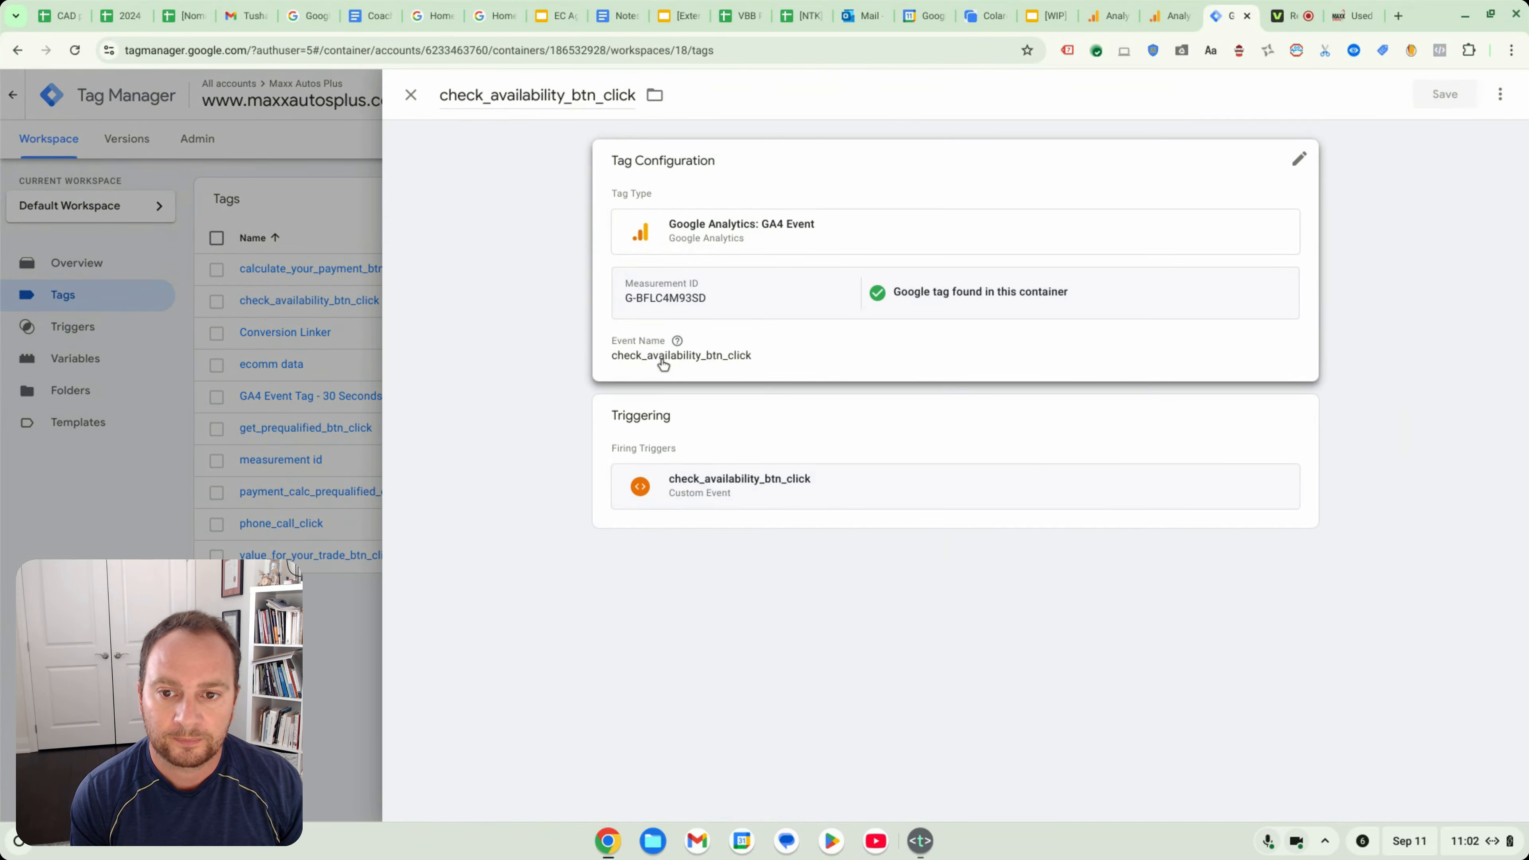
{"action": "left_click", "coordinate": [763, 499]}
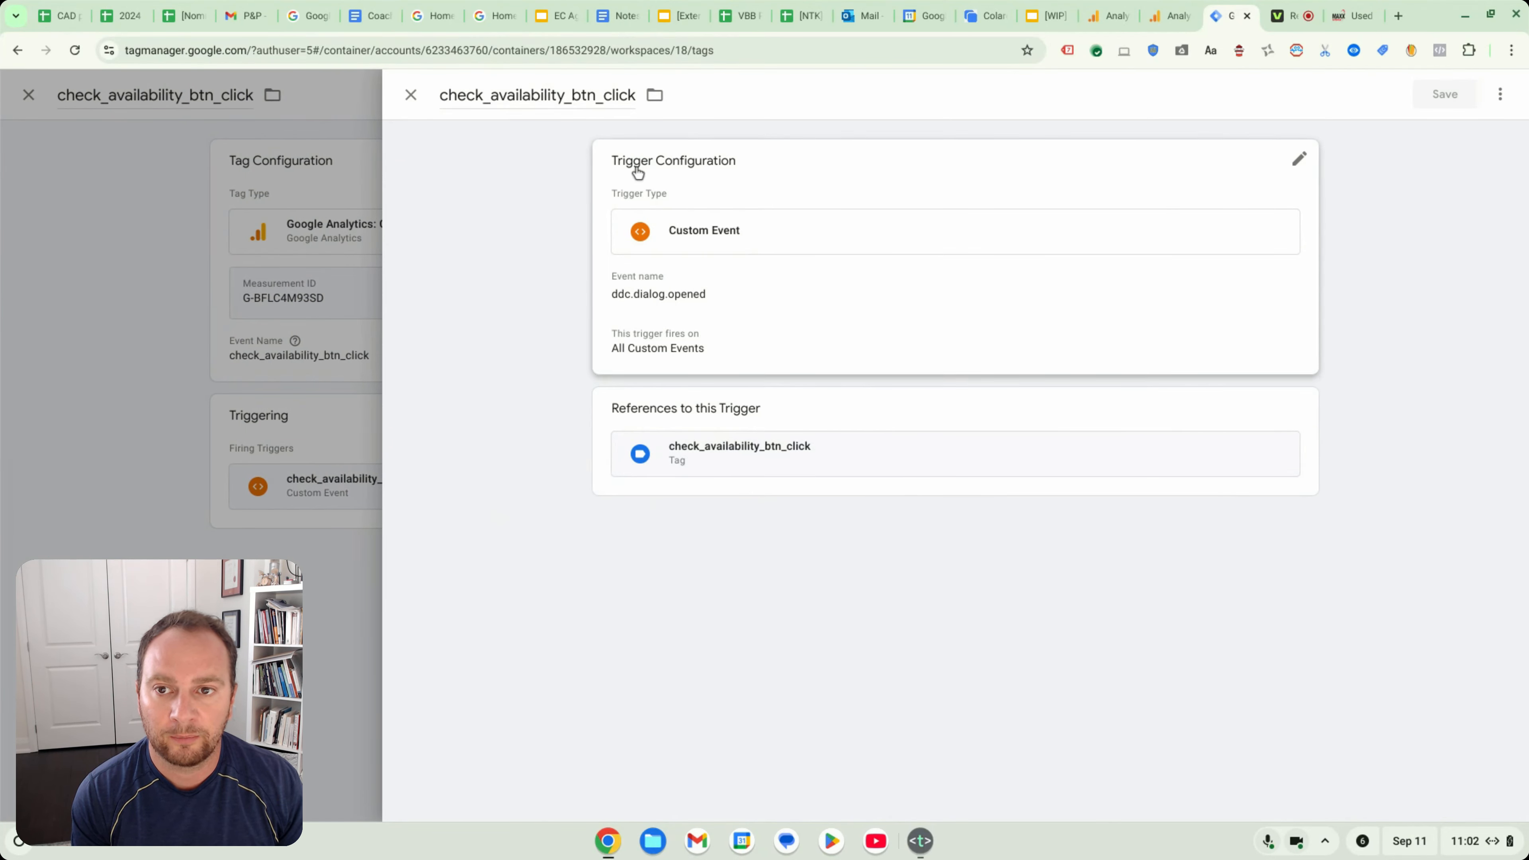
Close the check_availability_btn_click trigger and tag, then inspect the calculate_your_payment_btn_click tag and its Click Text firing condition
{"action": "left_click", "coordinate": [410, 97]}
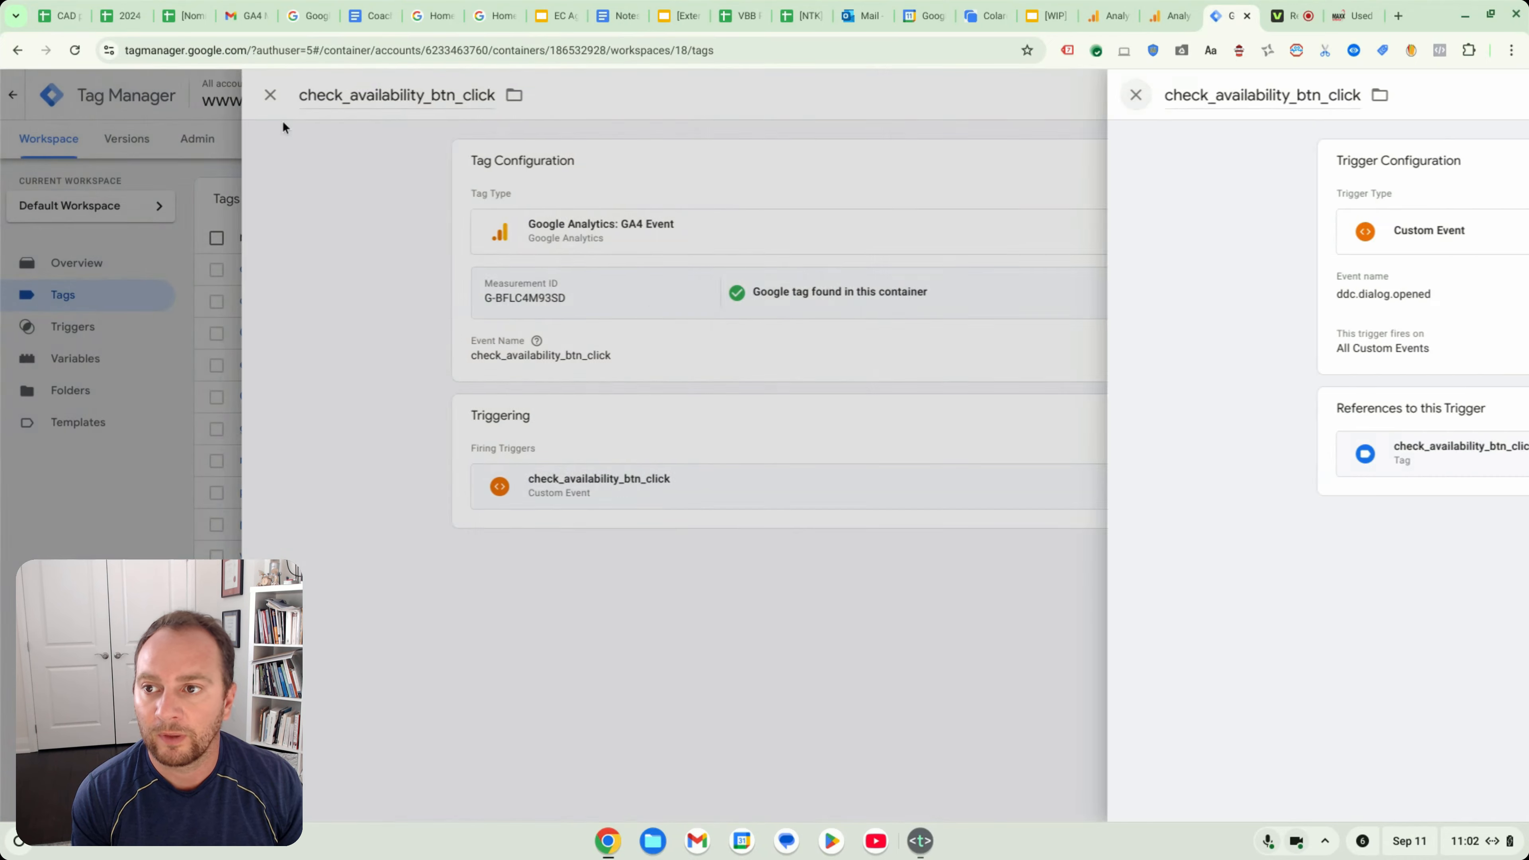
{"action": "left_click", "coordinate": [410, 96]}
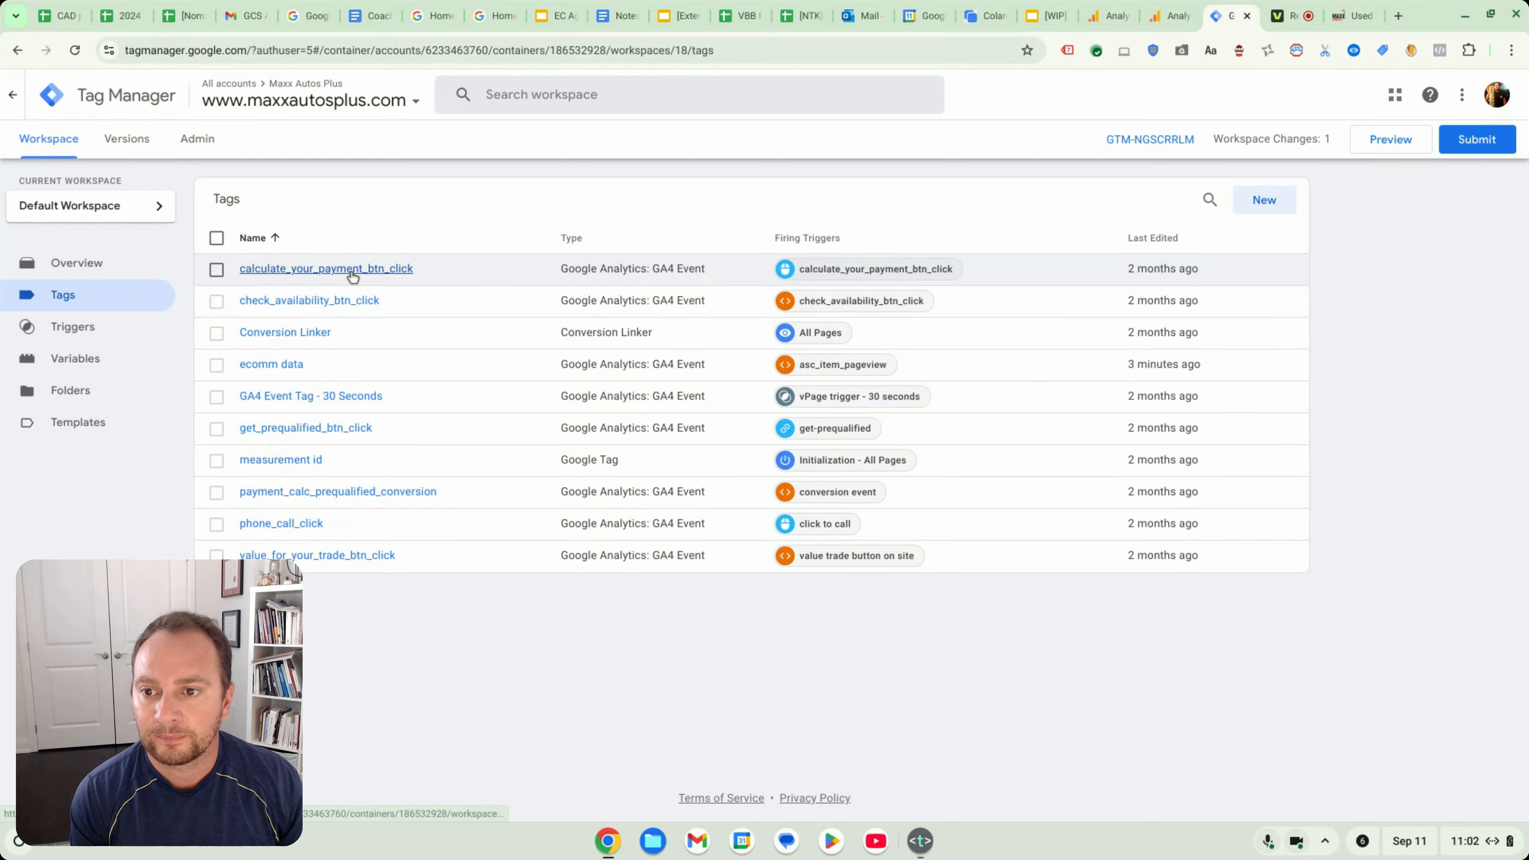
{"action": "left_click", "coordinate": [349, 269]}
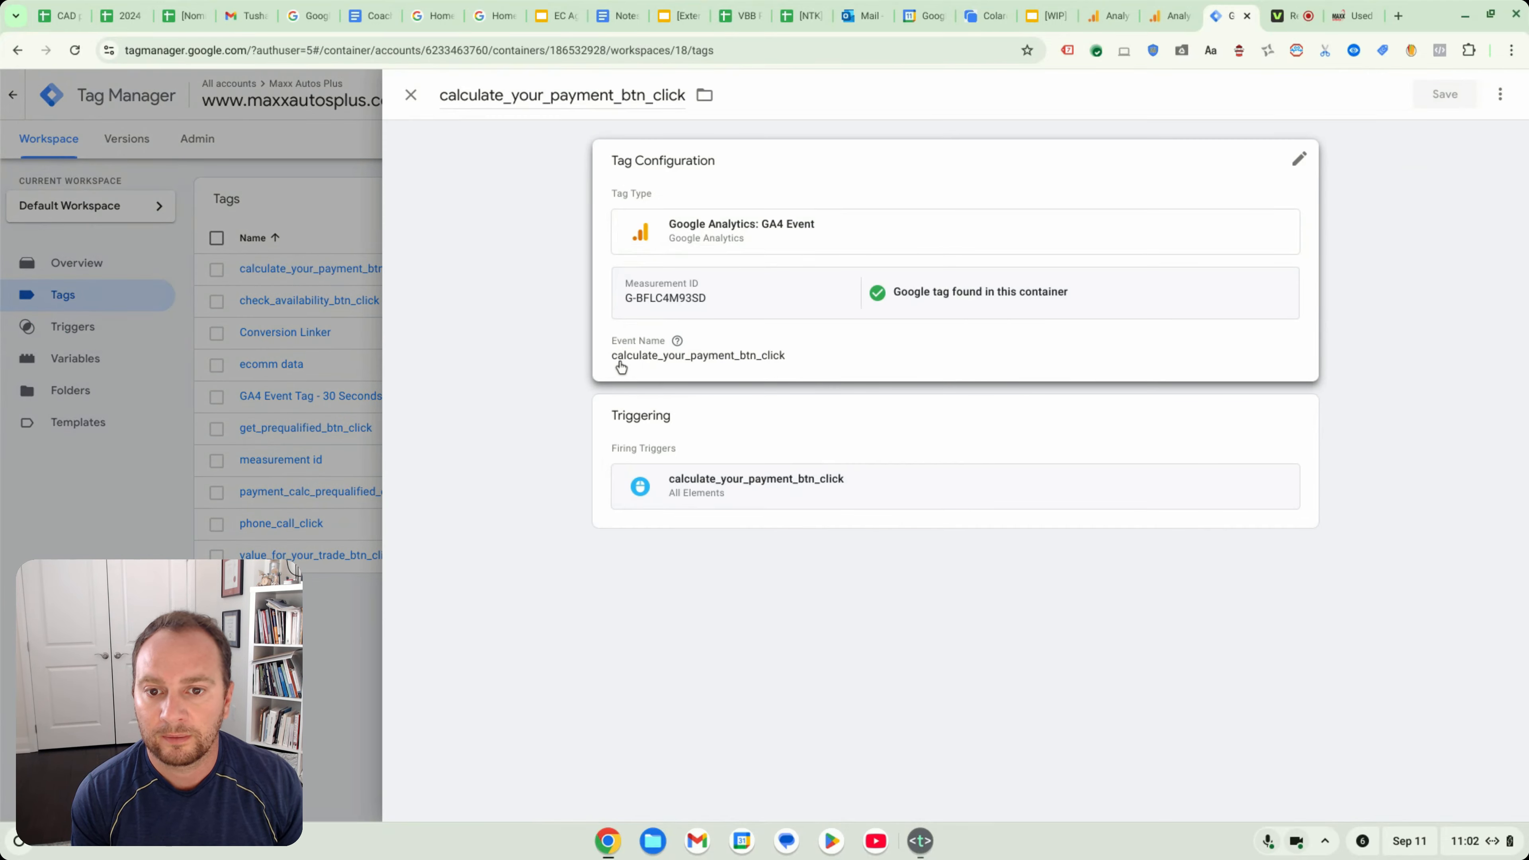
{"action": "left_click", "coordinate": [731, 500]}
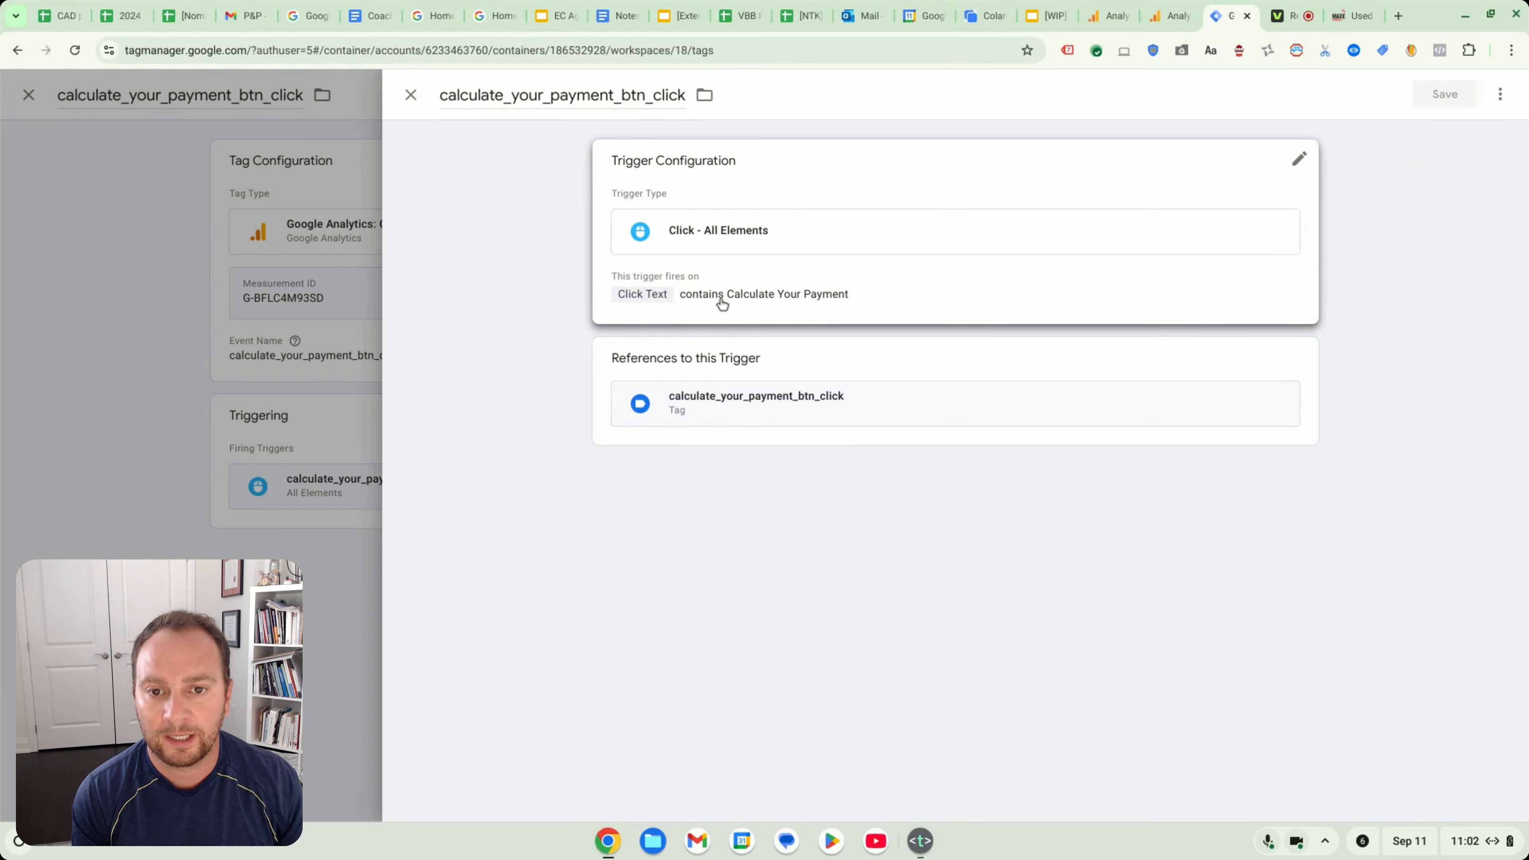
{"action": "left_click", "coordinate": [410, 94]}
{"action": "left_click", "coordinate": [402, 94]}
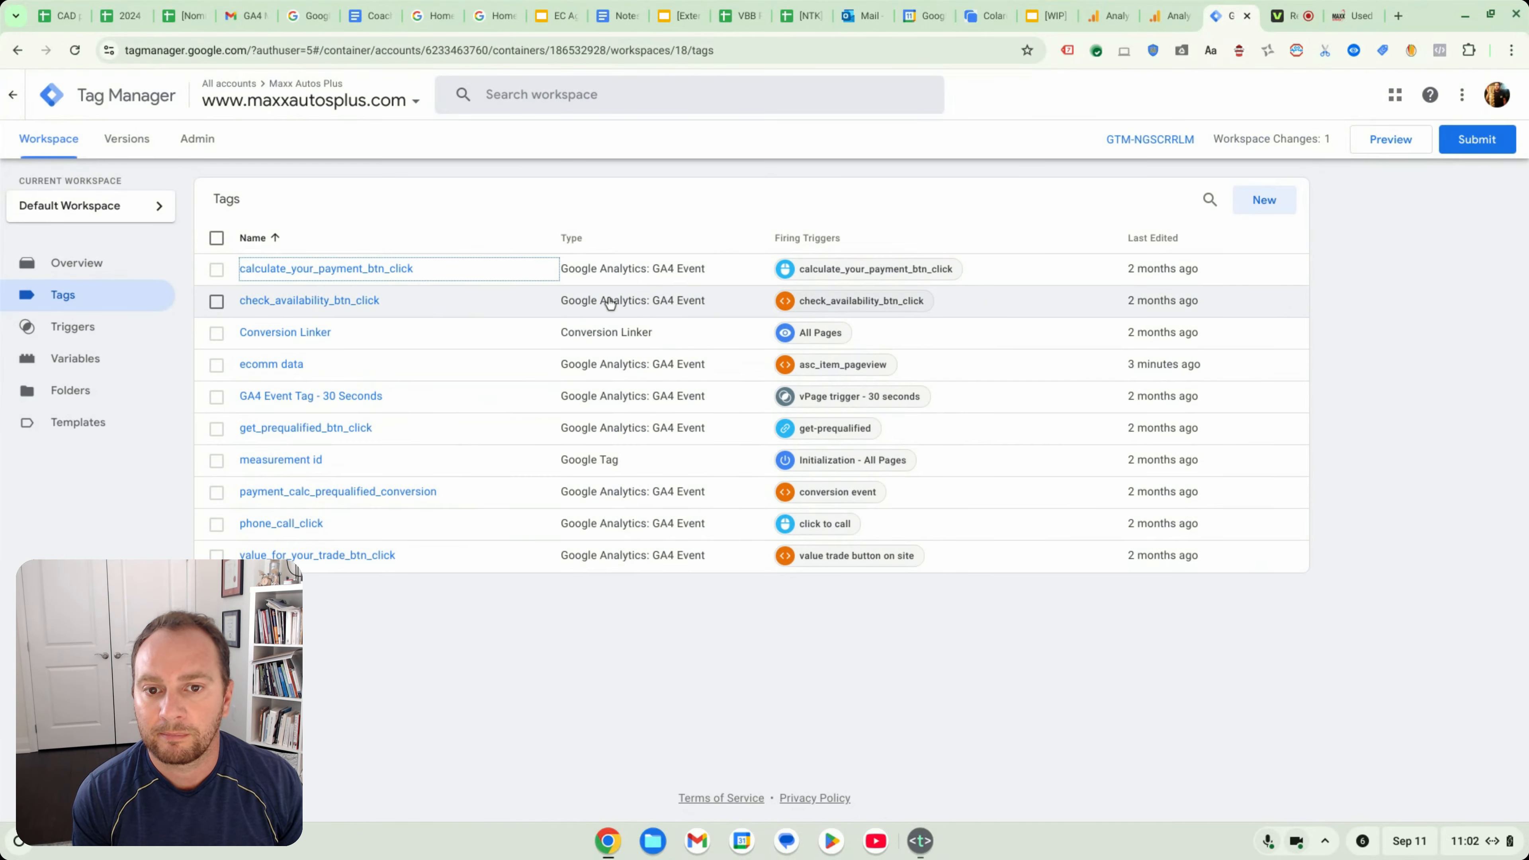
Reopen the calculate_your_payment_btn_click tag, inspect its editable event name and configuration fields, and close it without changes
{"action": "left_click", "coordinate": [373, 269]}
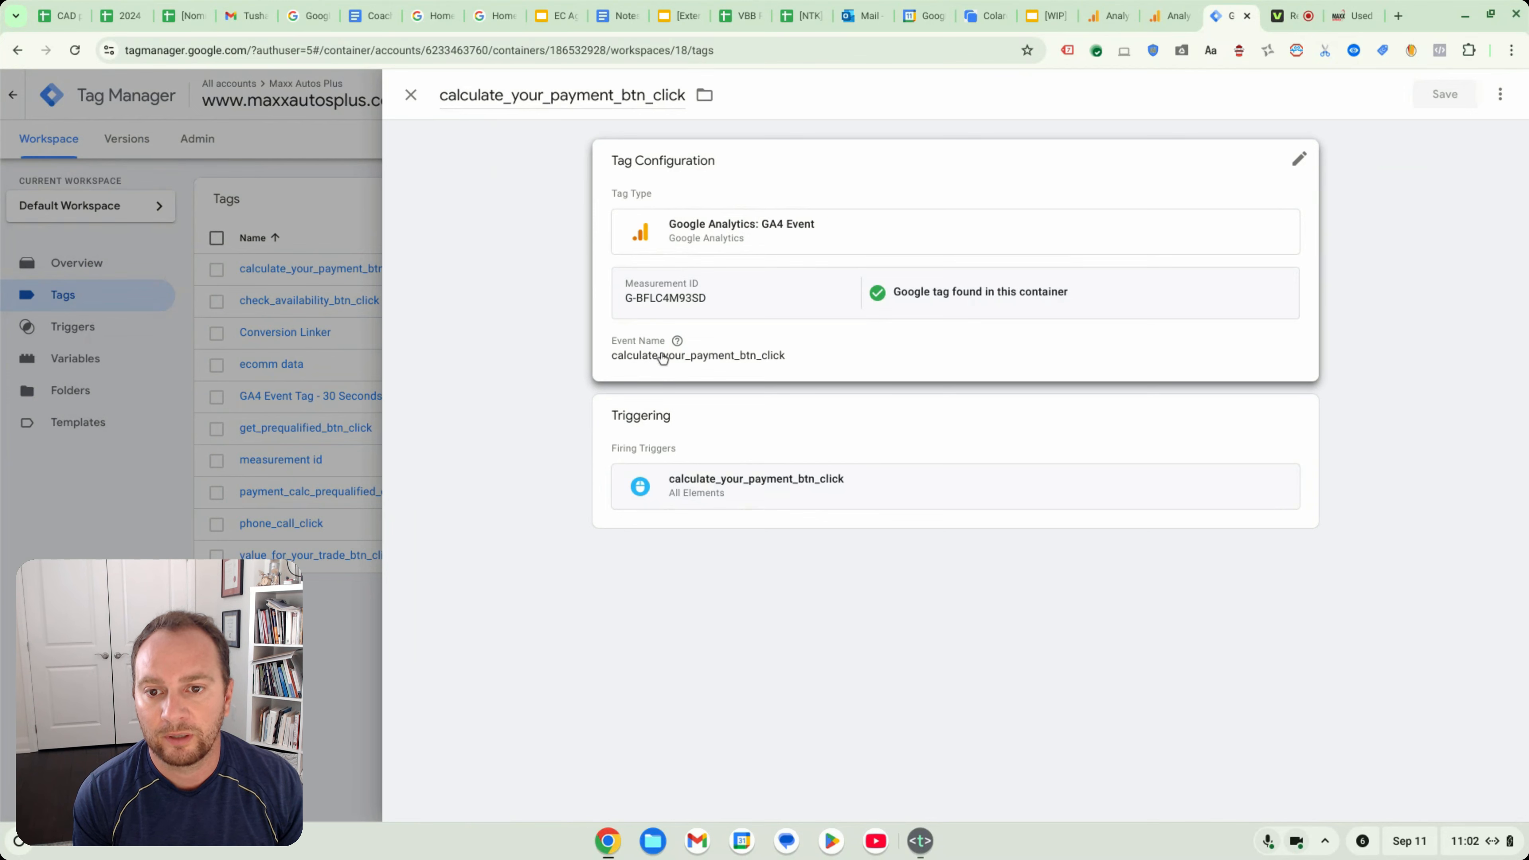
{"action": "left_click", "coordinate": [698, 356]}
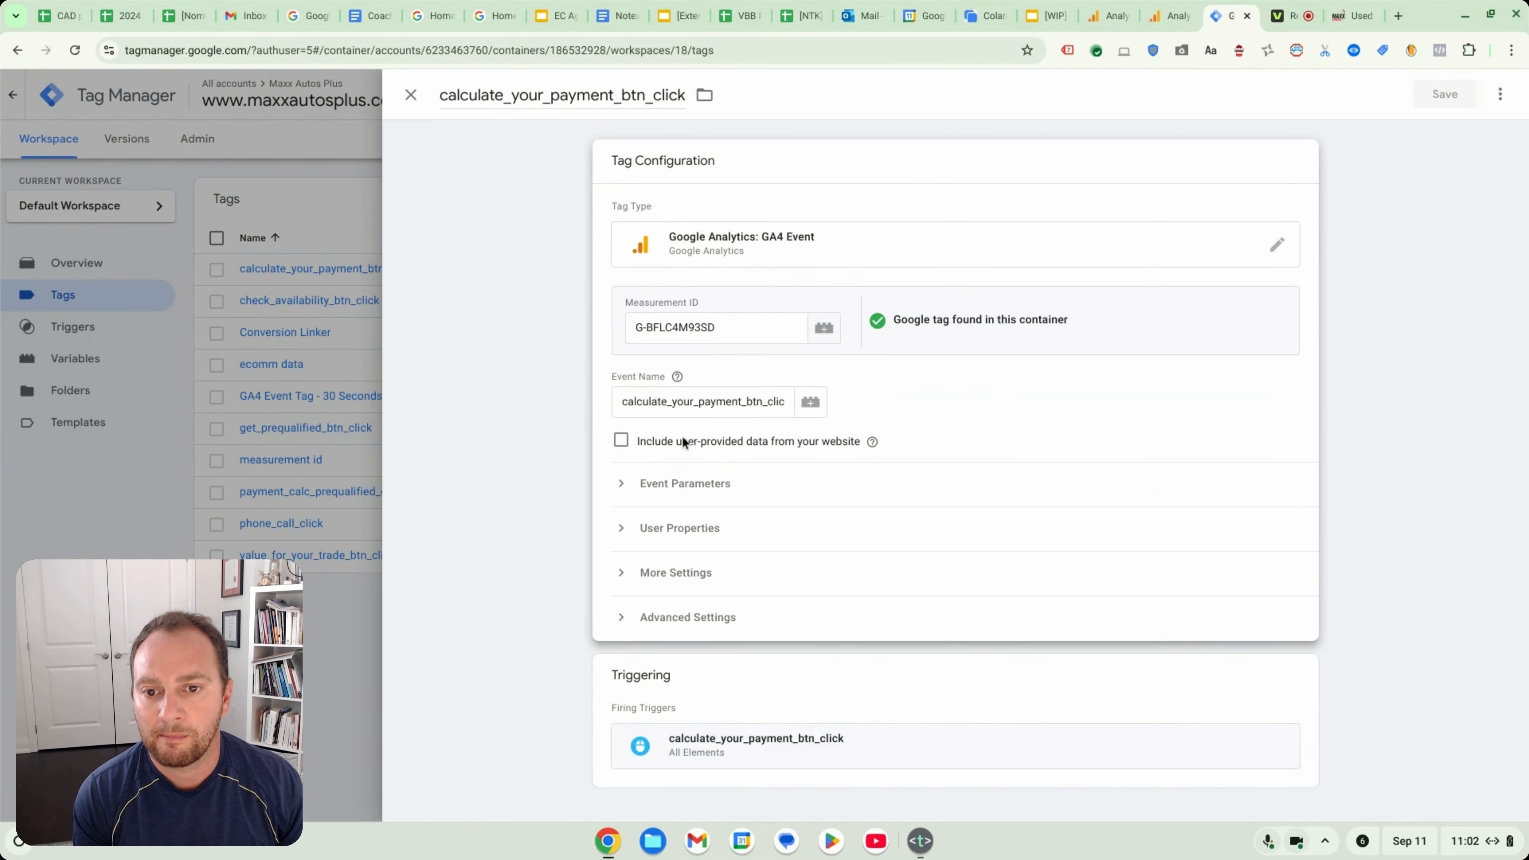
{"action": "left_click", "coordinate": [410, 95]}
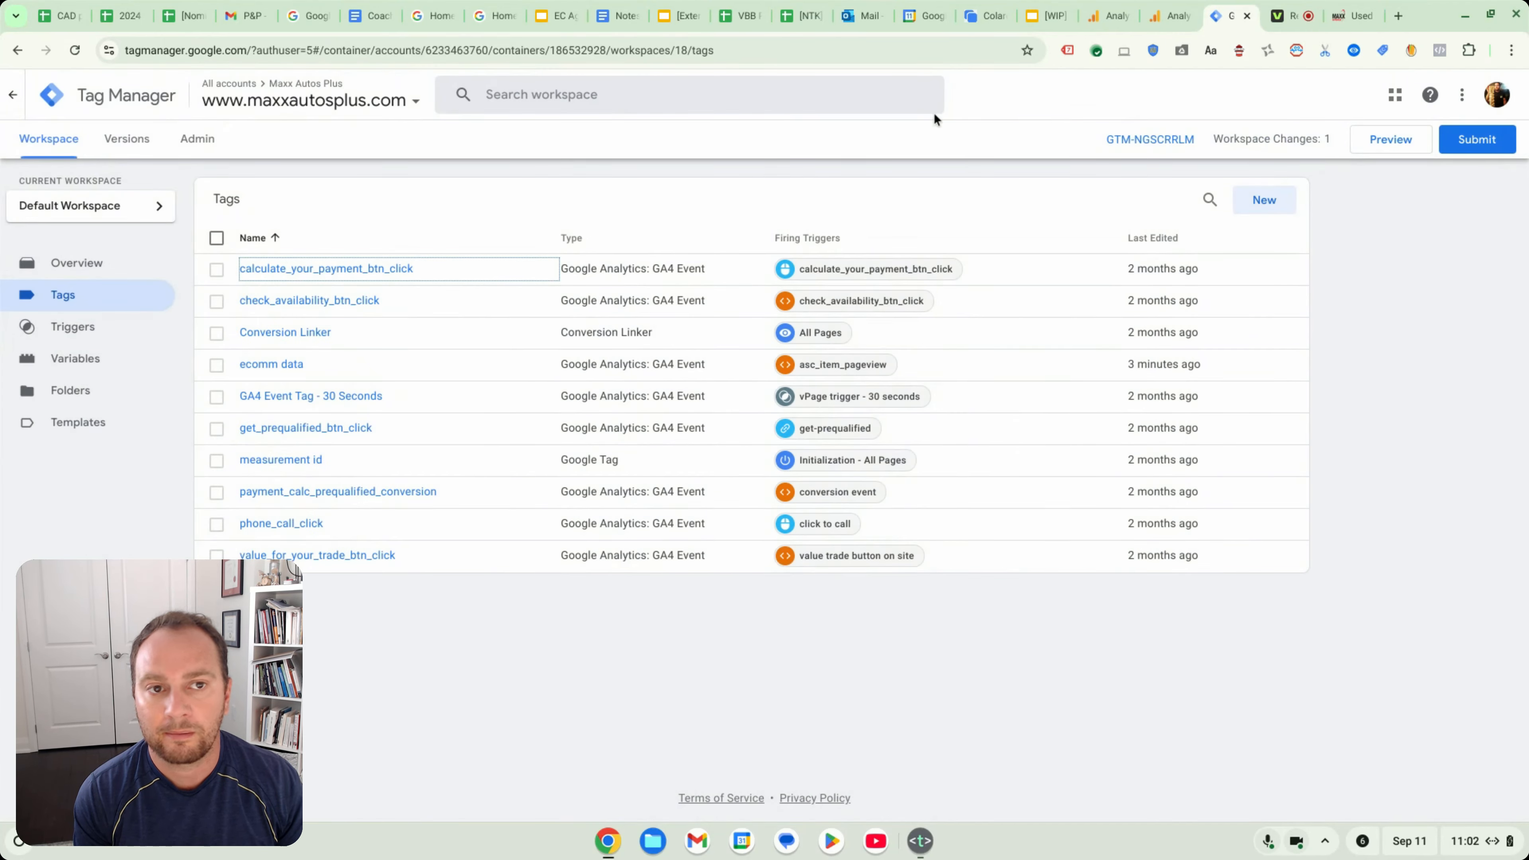
Switch to the GA4: UI Reporting presentation and advance past testing and prerequisites to the Create Custom Dimensions in GA4 slide
{"action": "left_click", "coordinate": [1047, 15]}
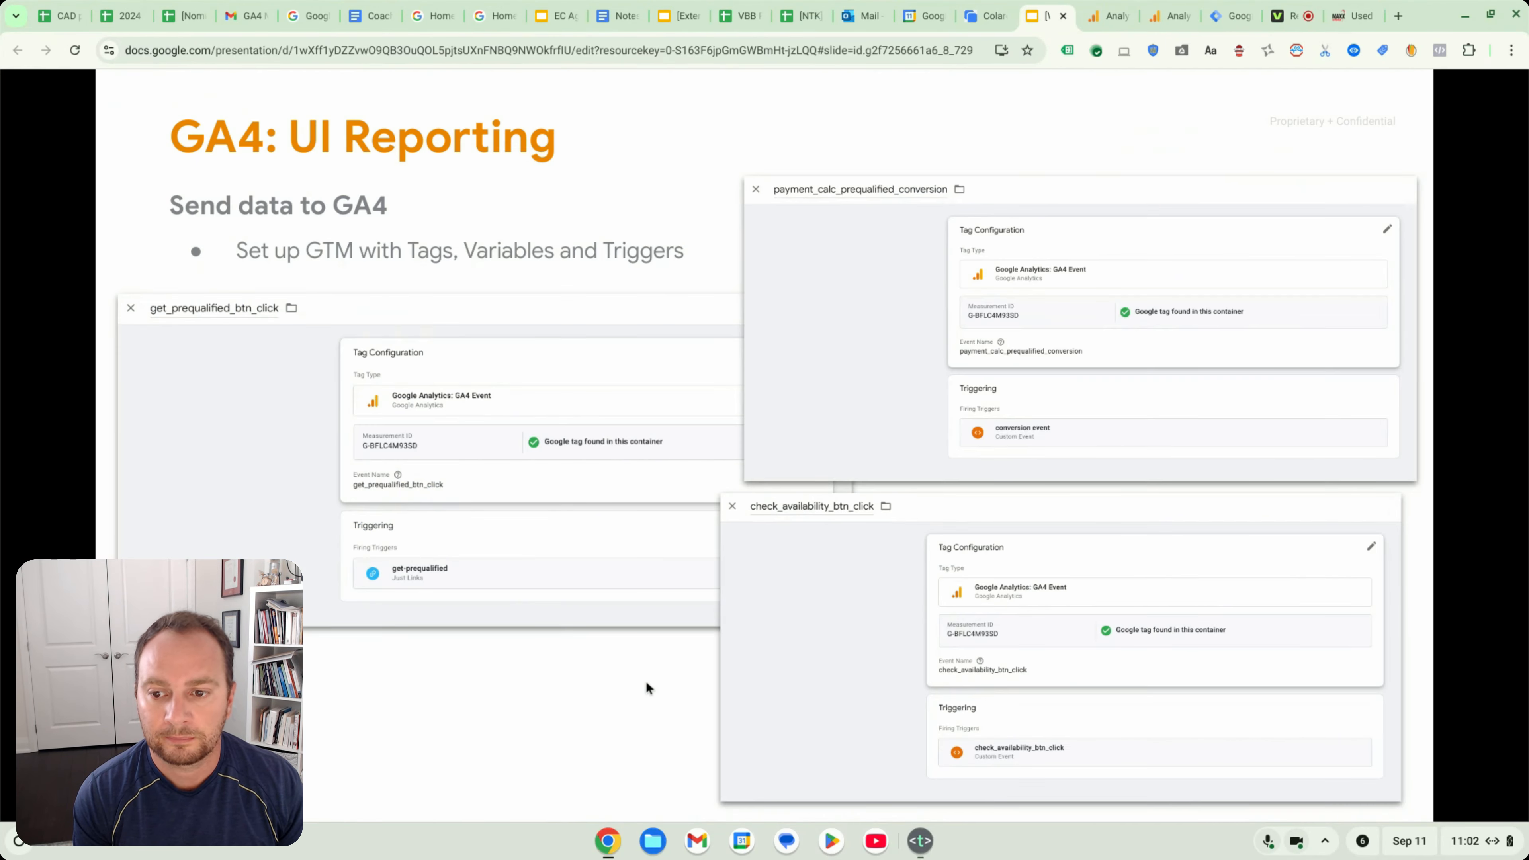
{"action": "key", "text": "Right"}
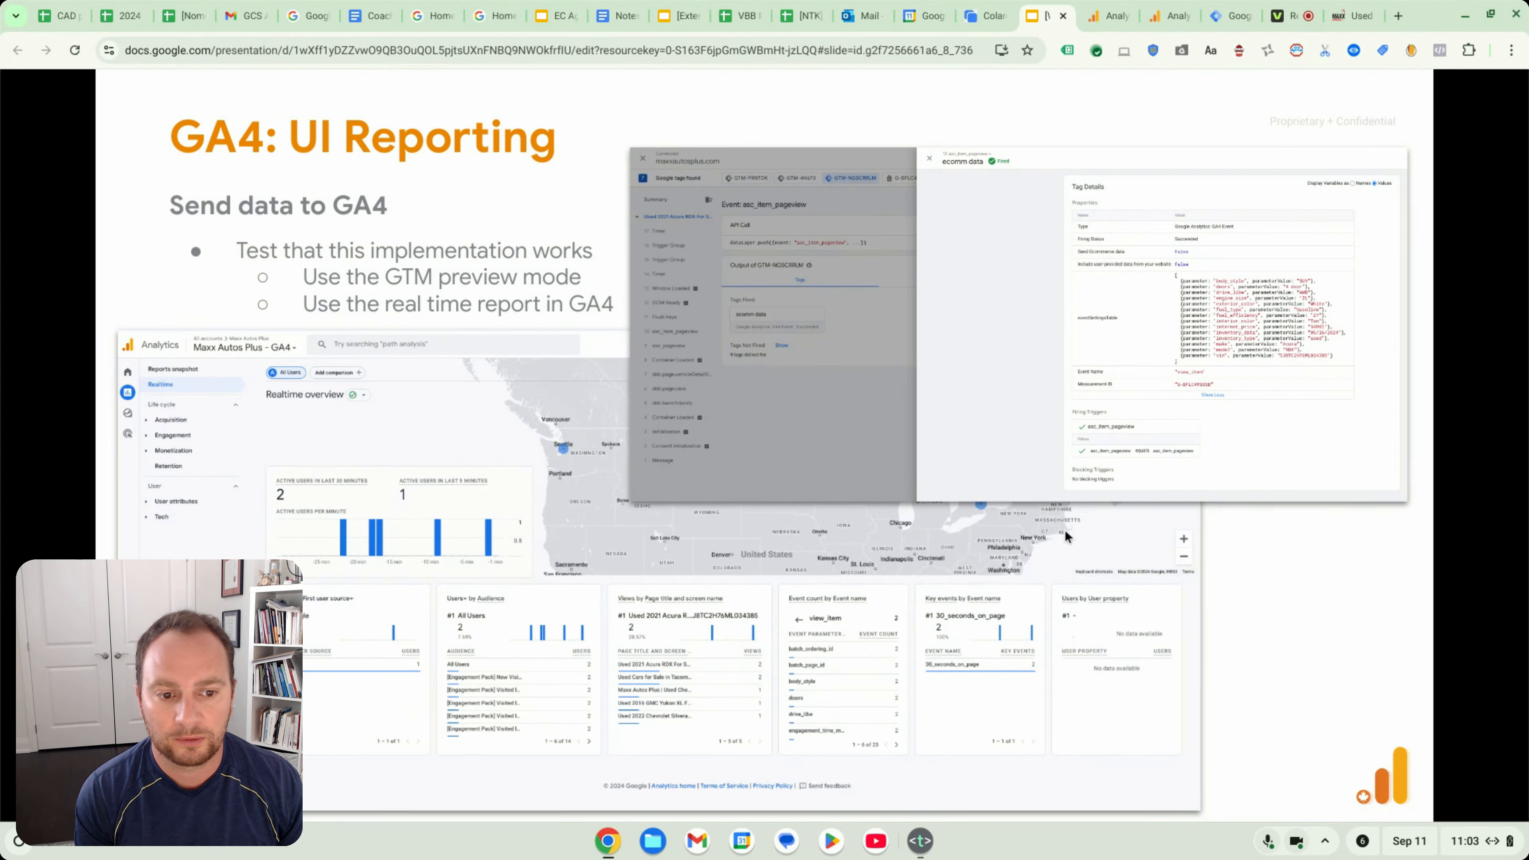
{"action": "key", "text": "Right"}
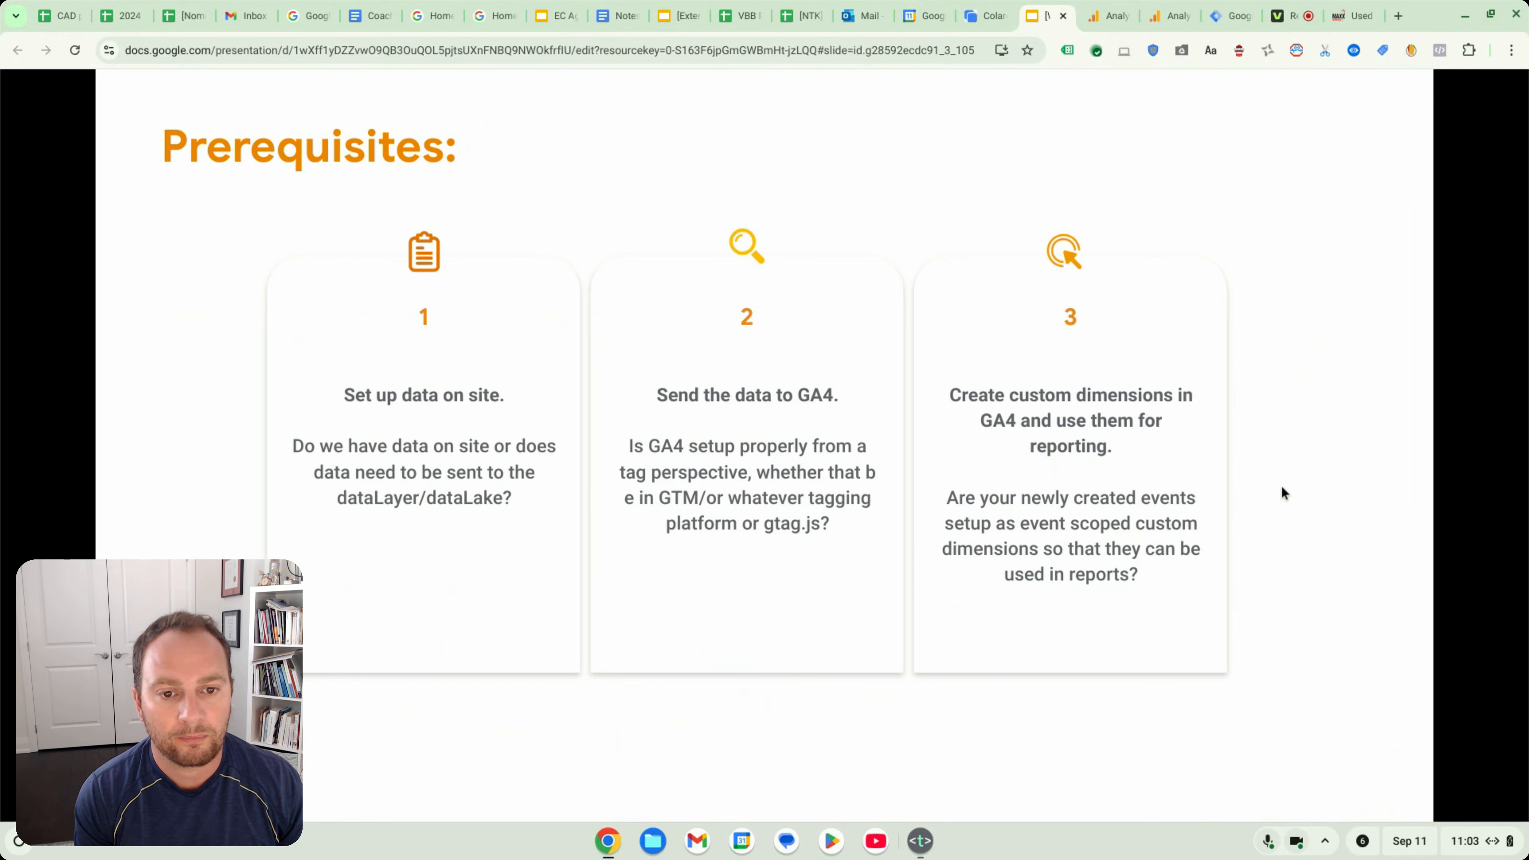
{"action": "key", "text": "Right"}
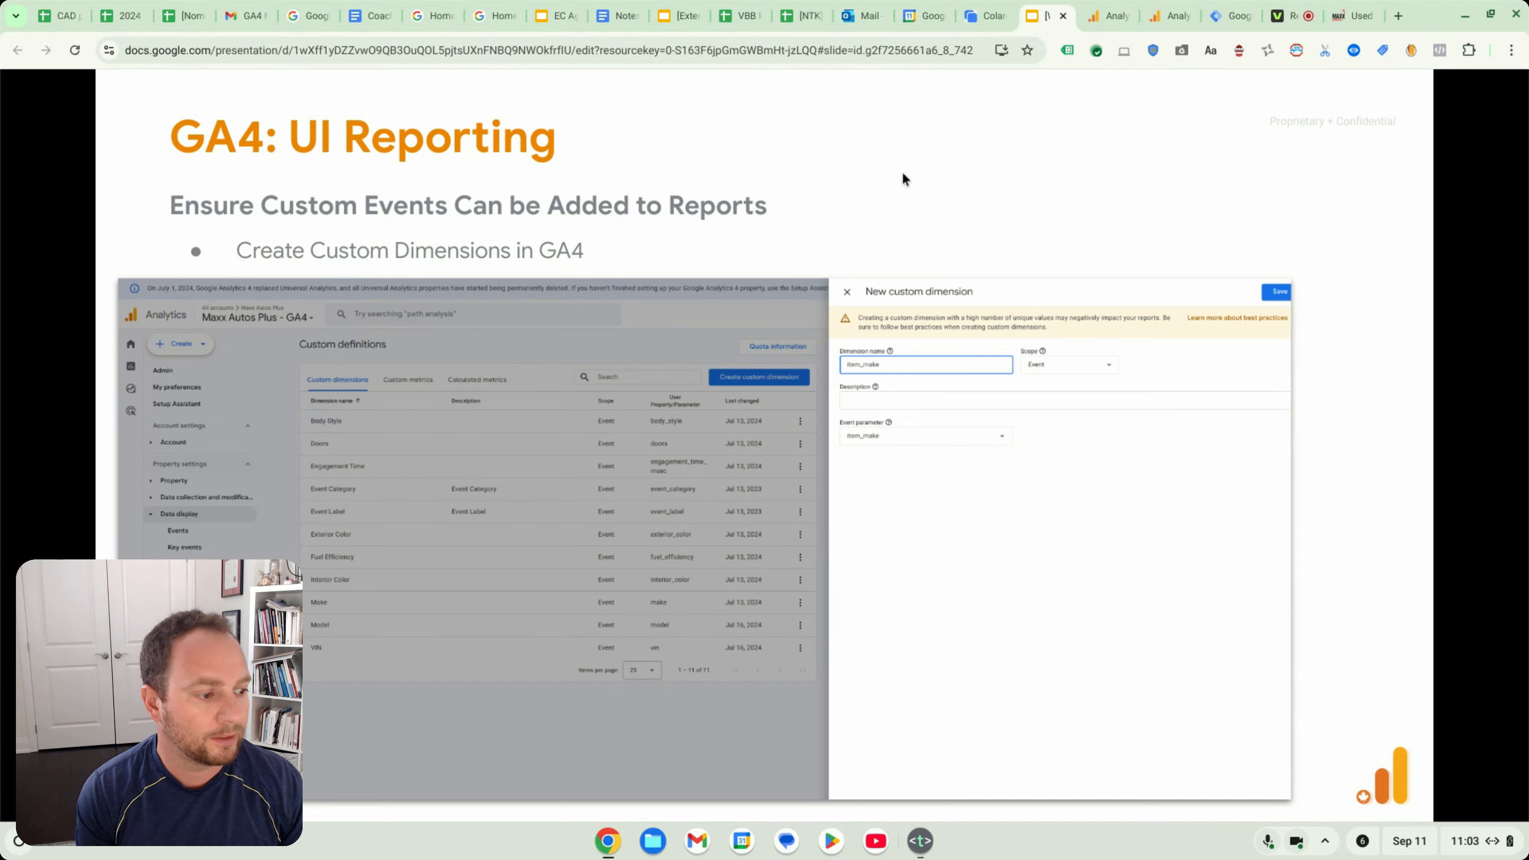
Switch to Google Analytics and open the custom definitions in the Maxx Autos Plus - GA4 property's admin settings
{"action": "left_click", "coordinate": [1108, 16]}
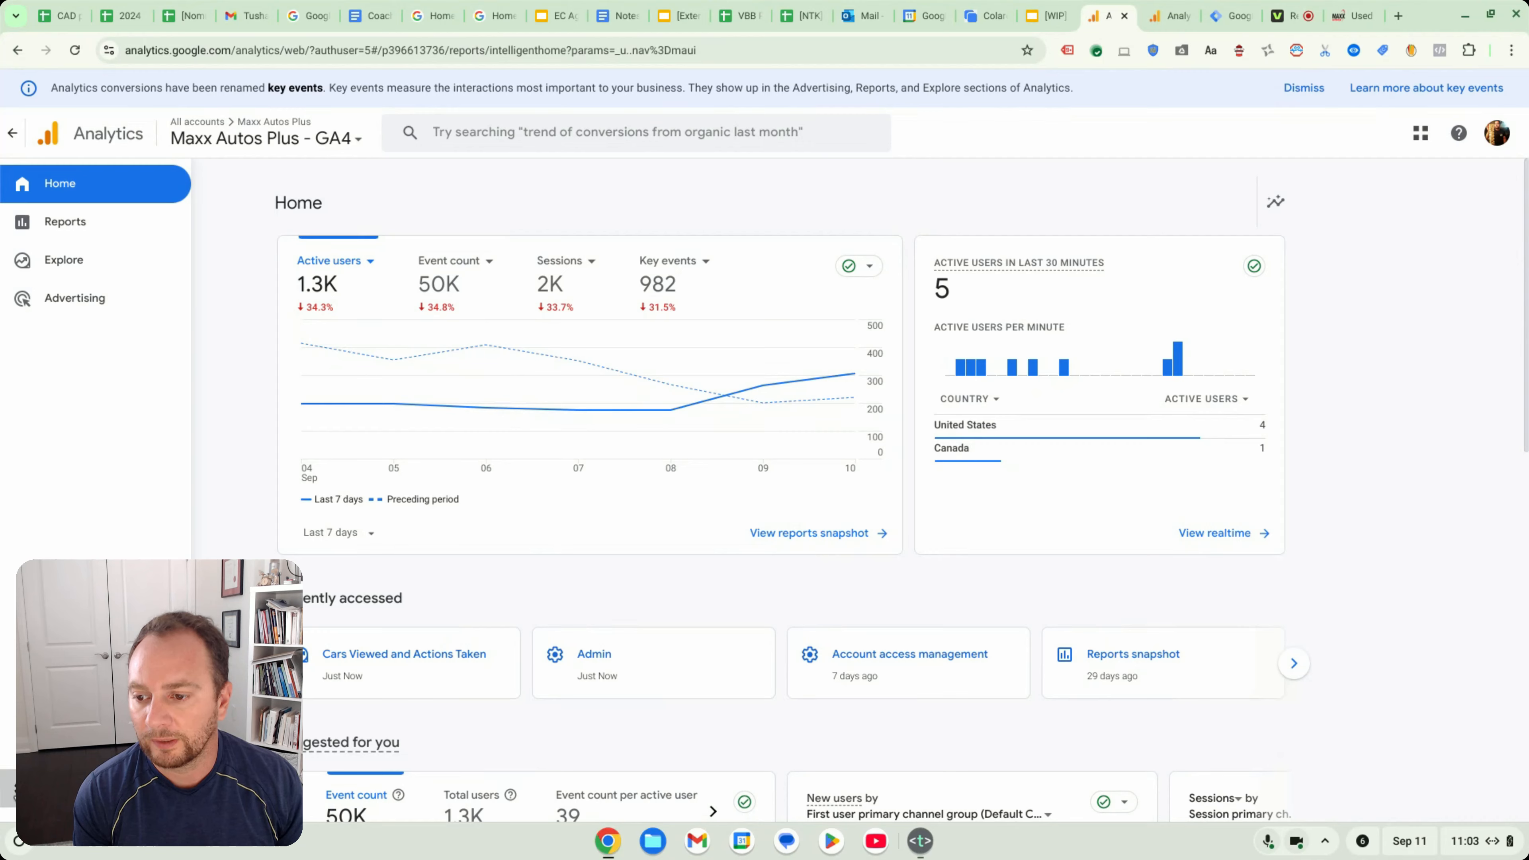
{"action": "left_click", "coordinate": [23, 788]}
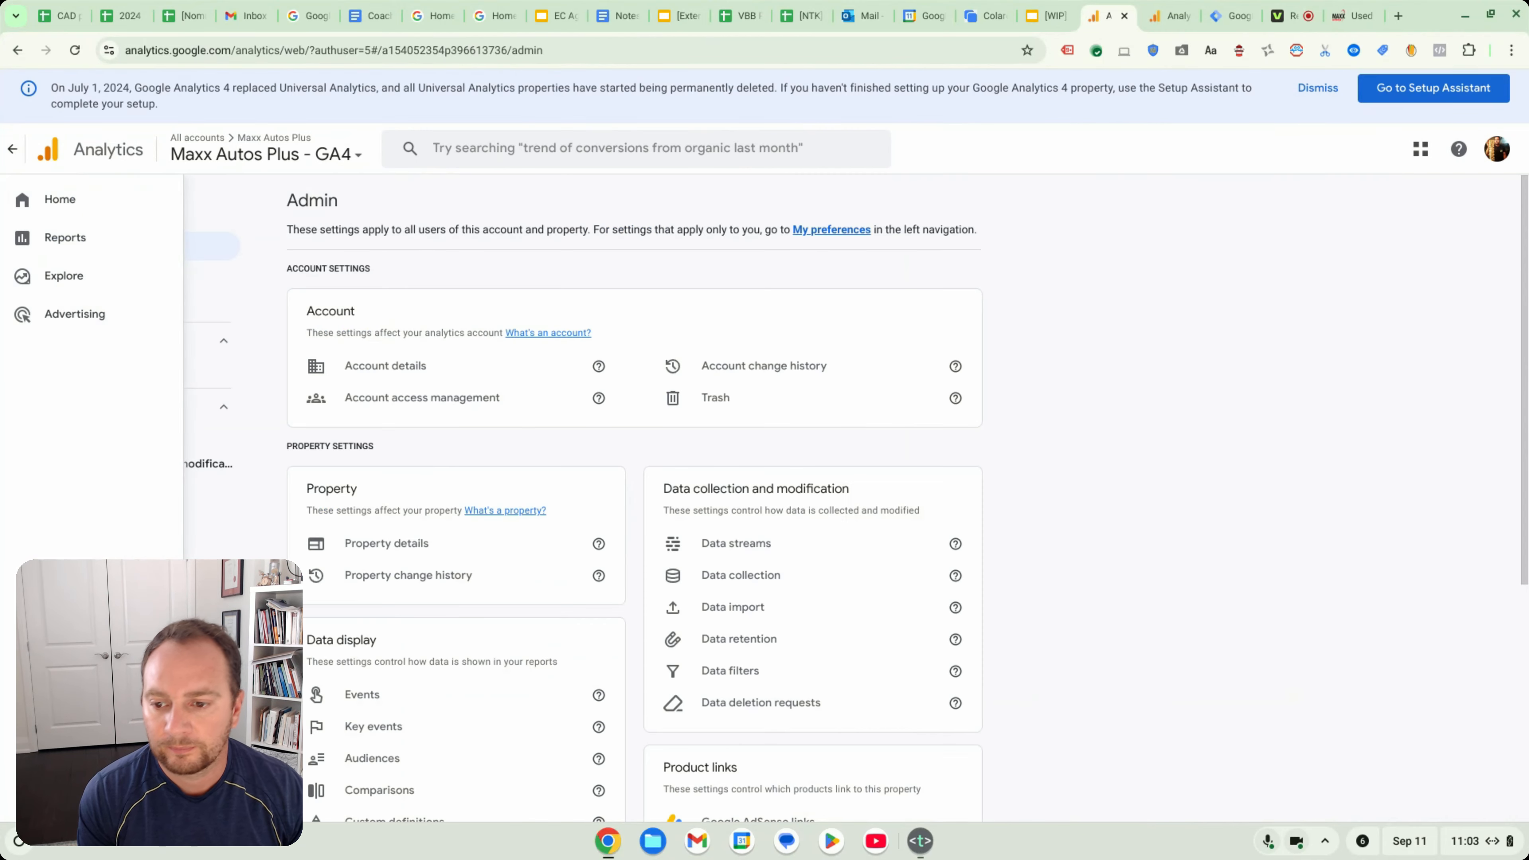
{"action": "scroll", "coordinate": [385, 578], "scroll_direction": "down", "scroll_amount": 3}
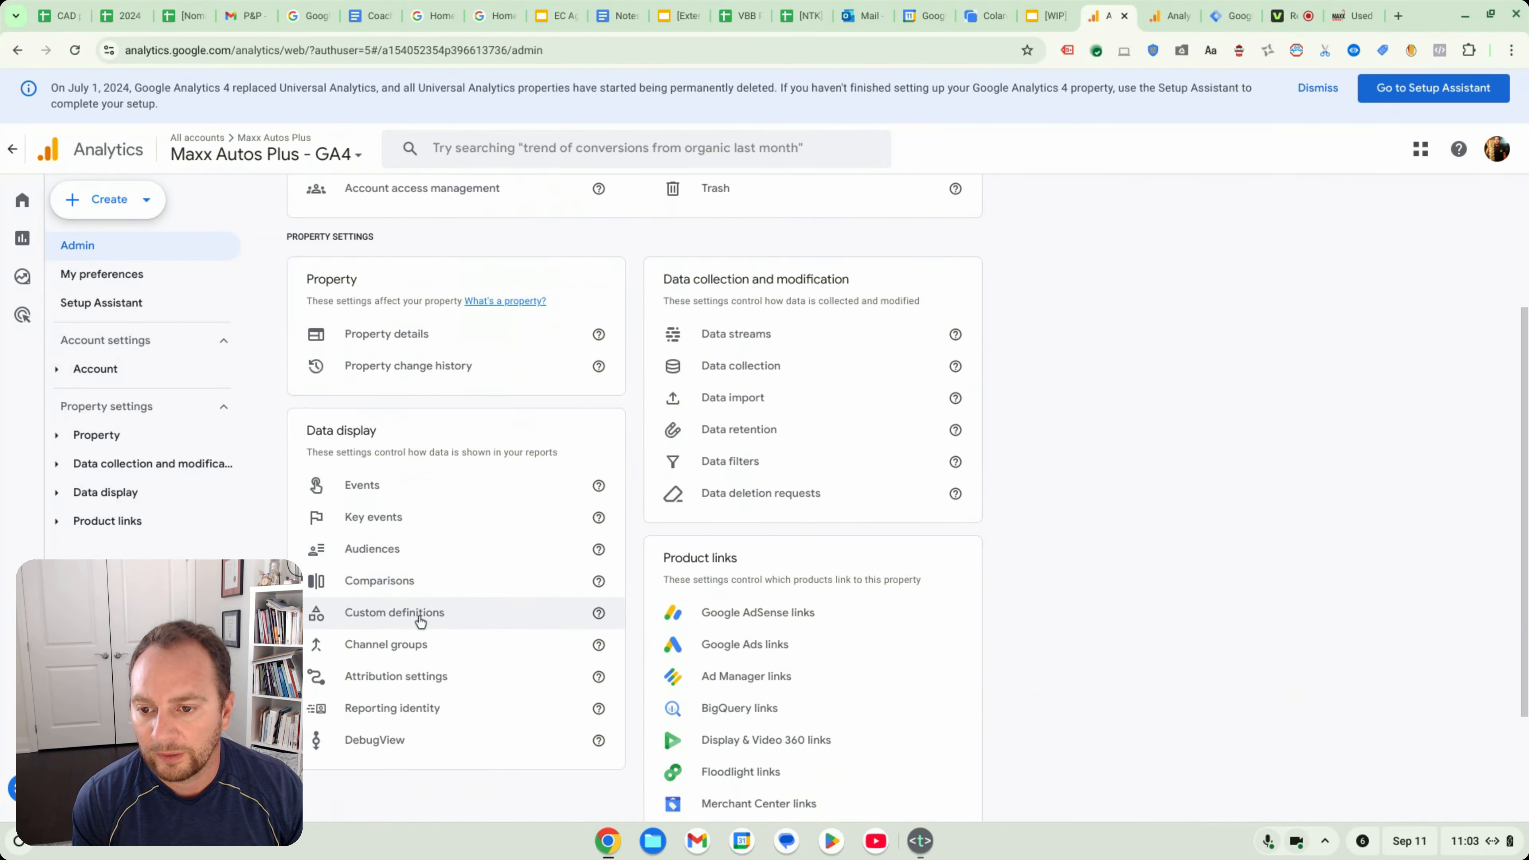
{"action": "left_click", "coordinate": [395, 611]}
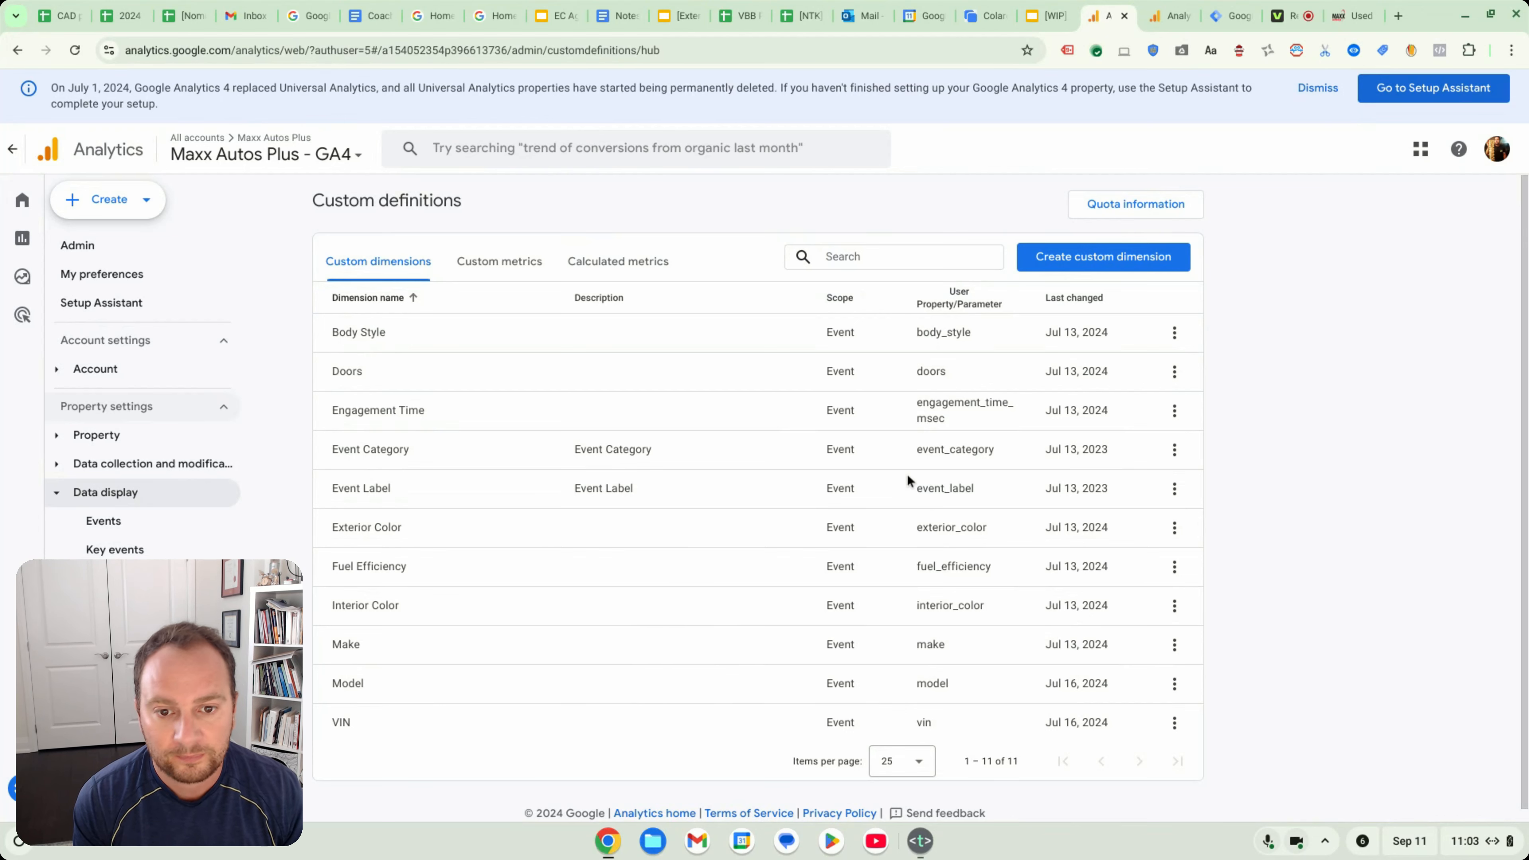
Open the form for a new custom dimension, view the available event parameters, and close the form without saving
{"action": "left_click", "coordinate": [1106, 257]}
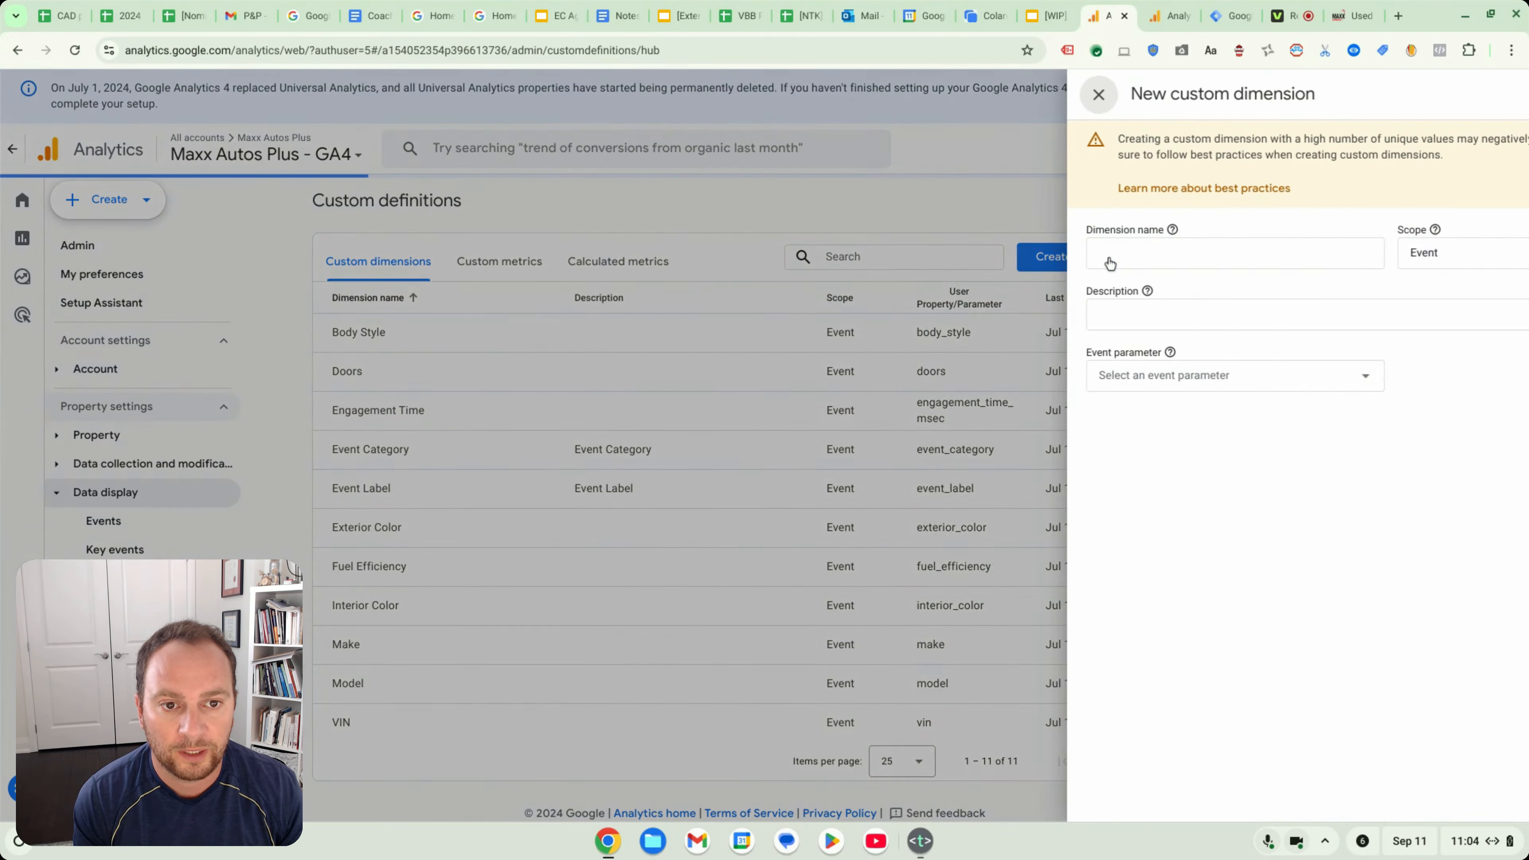
{"action": "left_click", "coordinate": [1085, 375]}
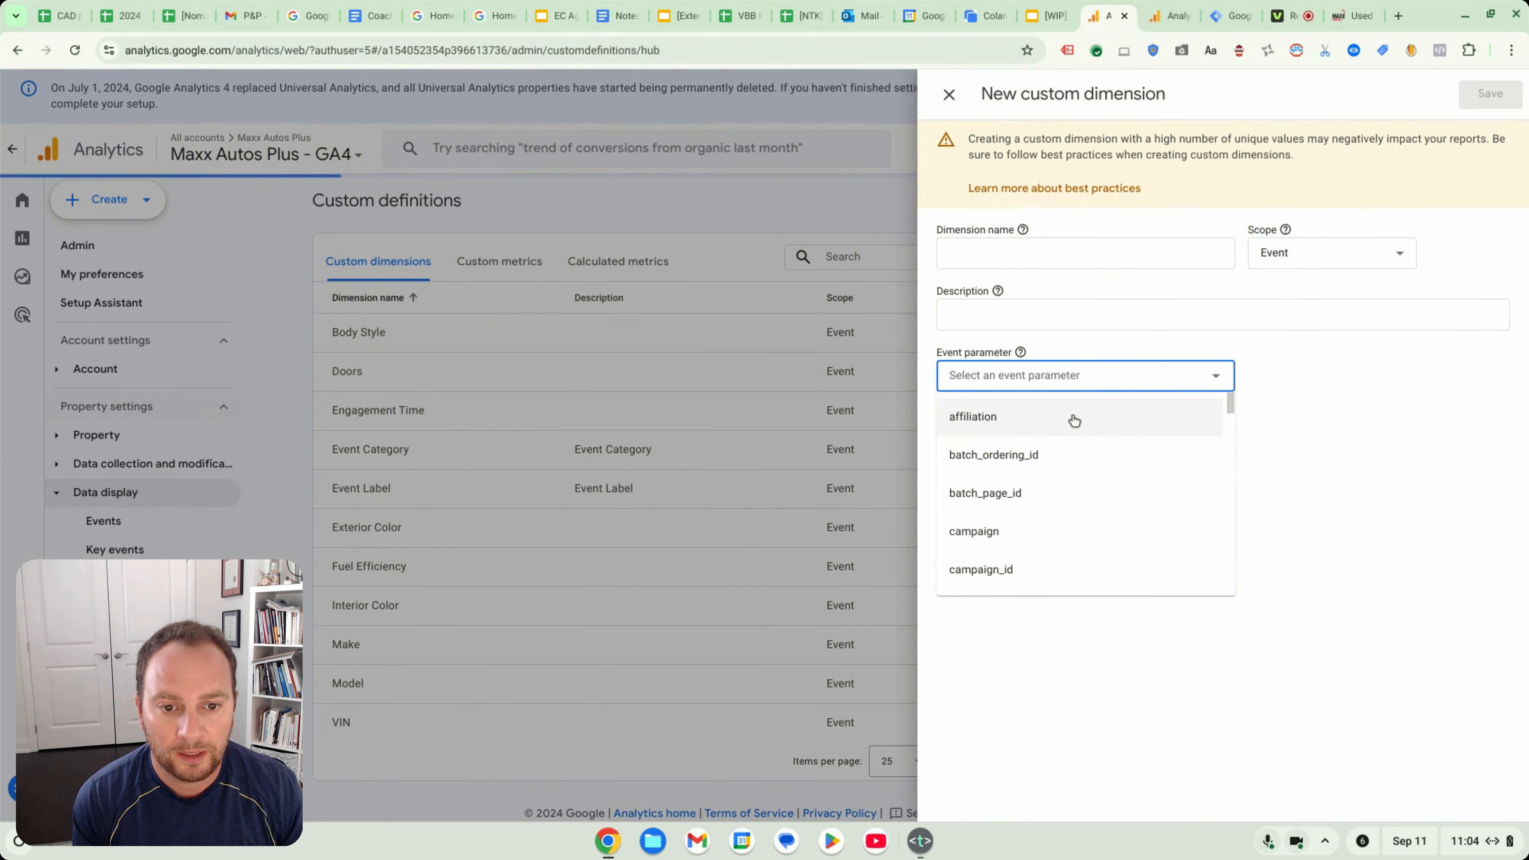
{"action": "left_click", "coordinate": [1039, 257]}
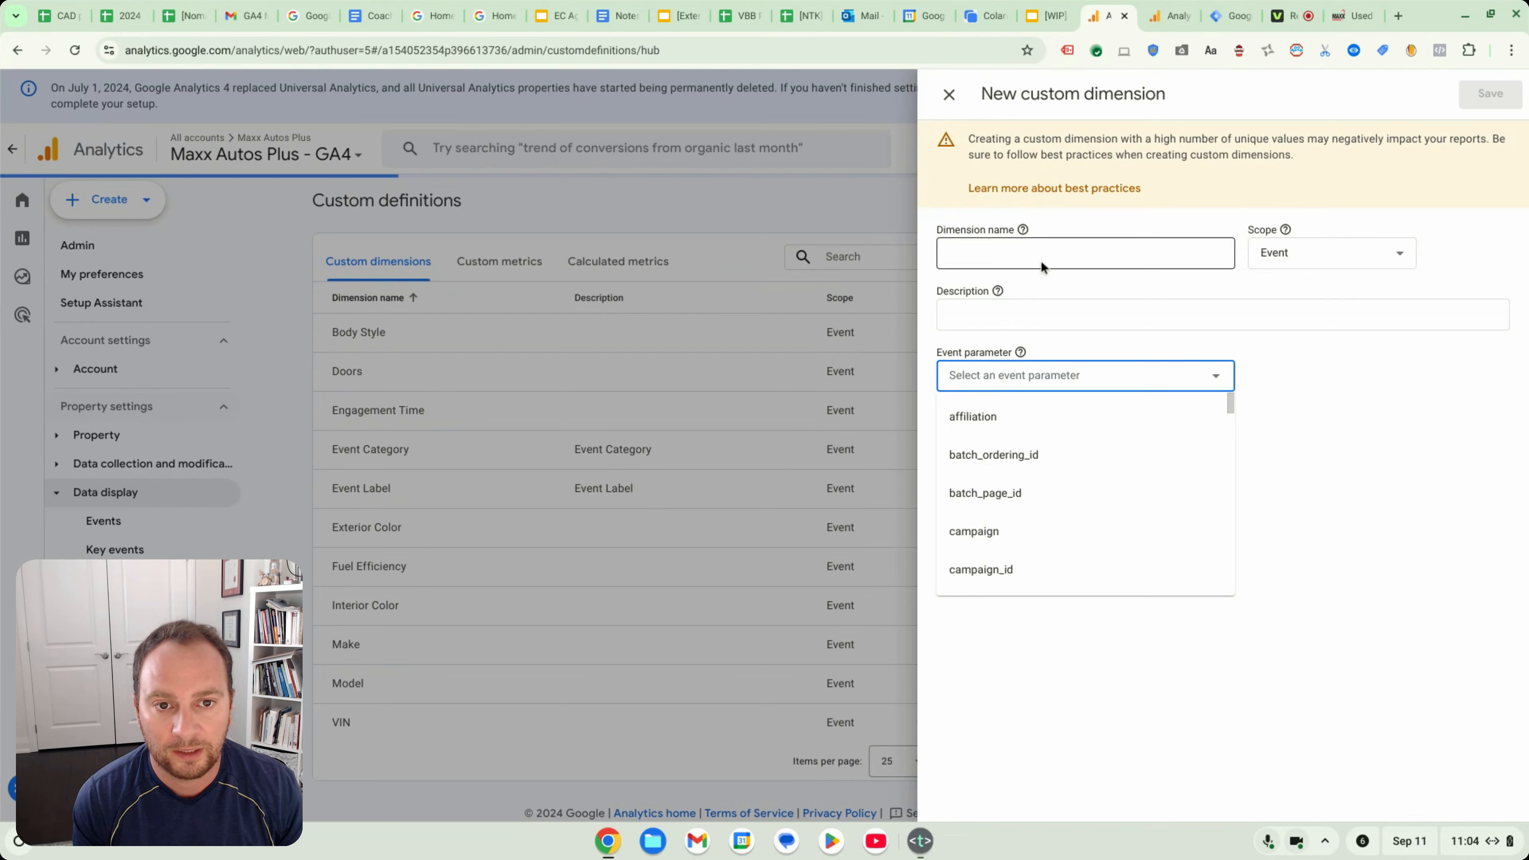
{"action": "left_click", "coordinate": [949, 95]}
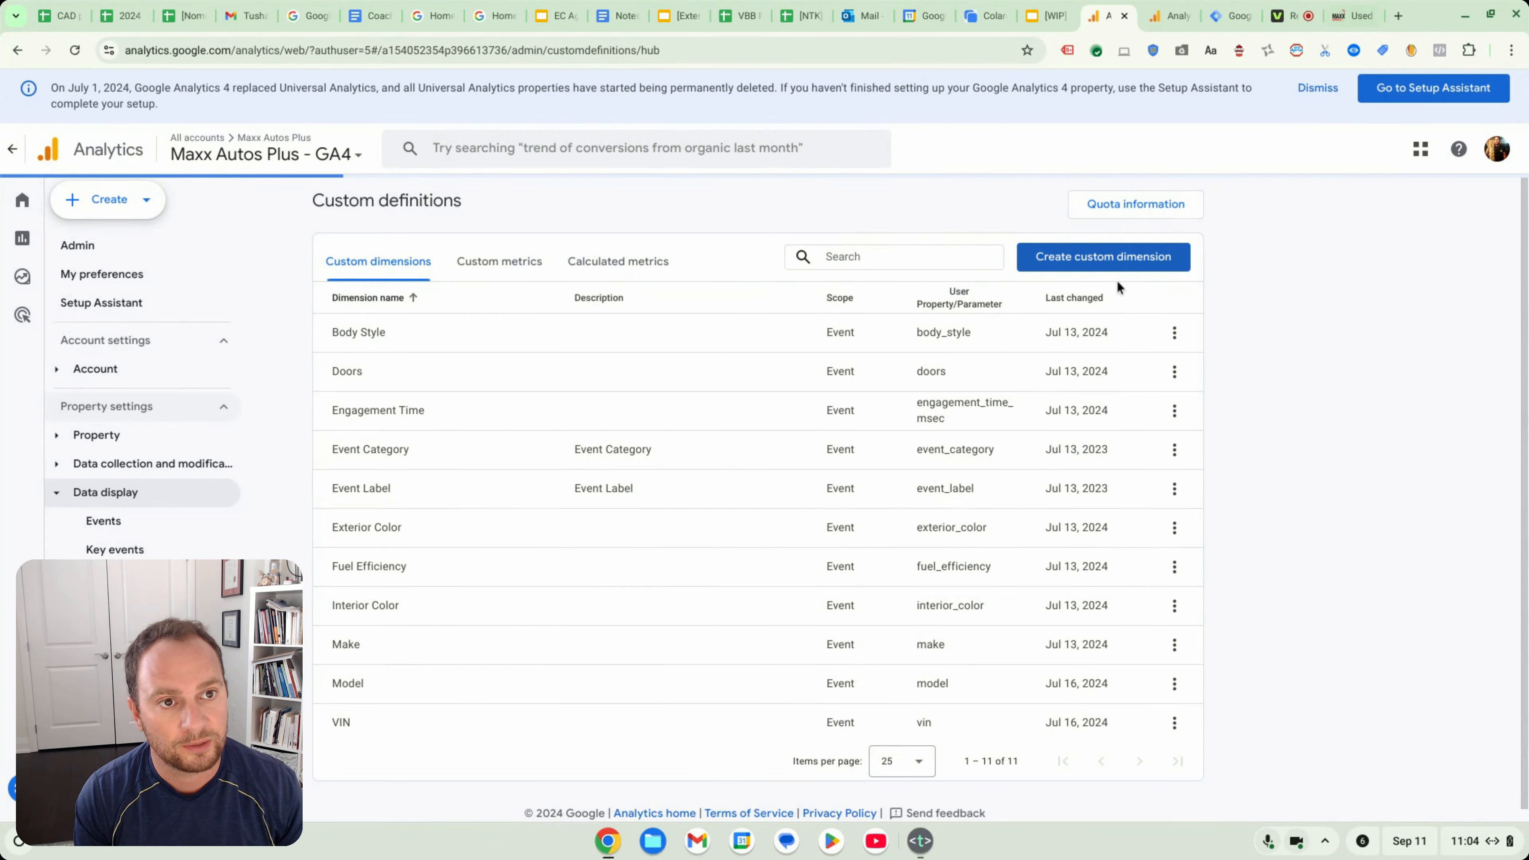
Advance the presentation to the Free Form Report slide, then open the Cars Viewed and Actions Taken exploration from Google Analytics' explorations list
{"action": "left_click", "coordinate": [1049, 9]}
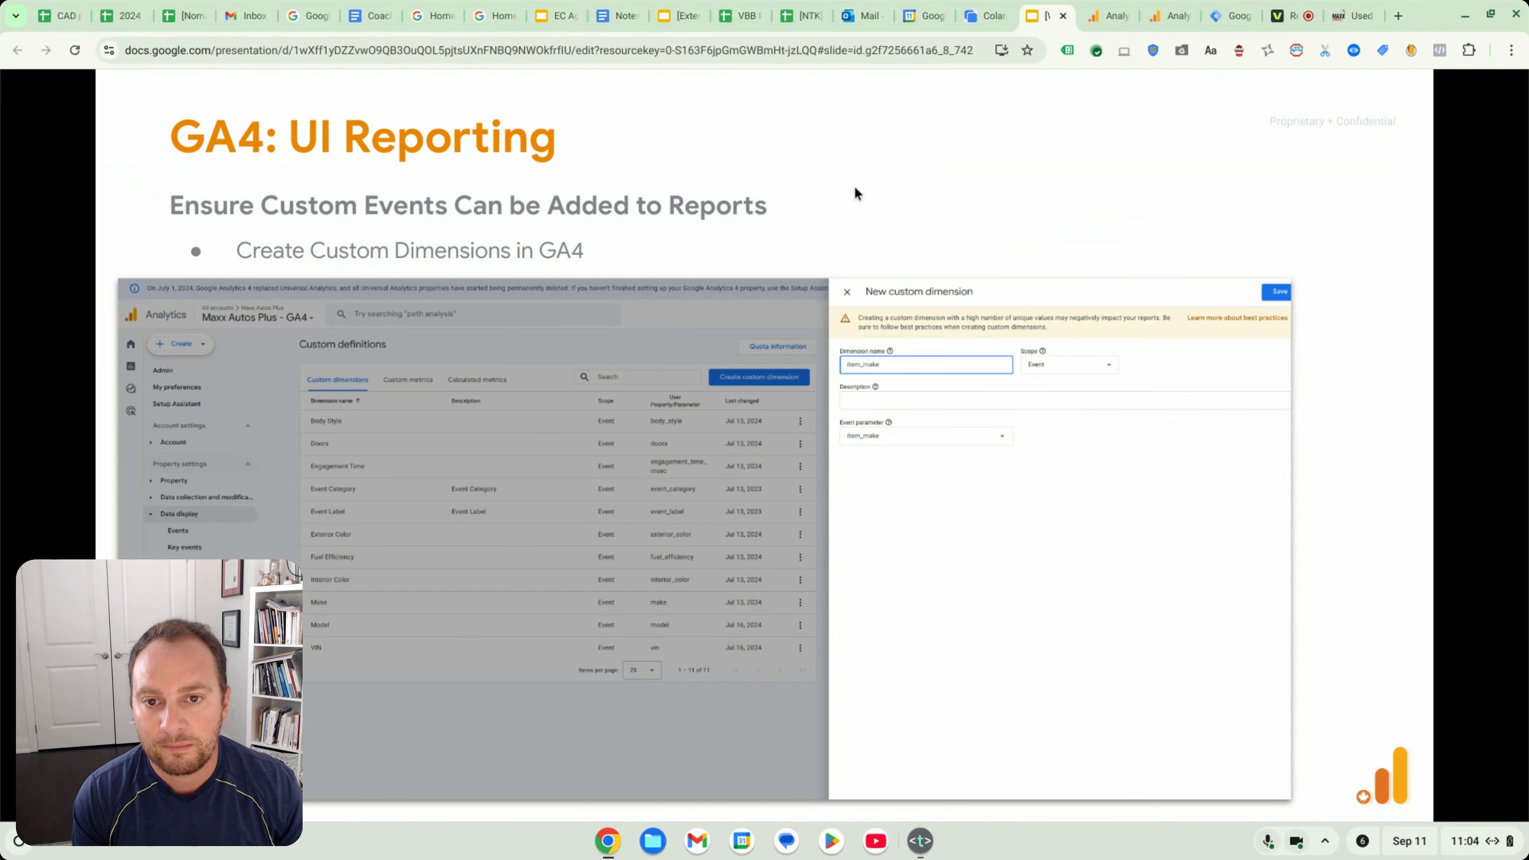
{"action": "key", "text": "Right"}
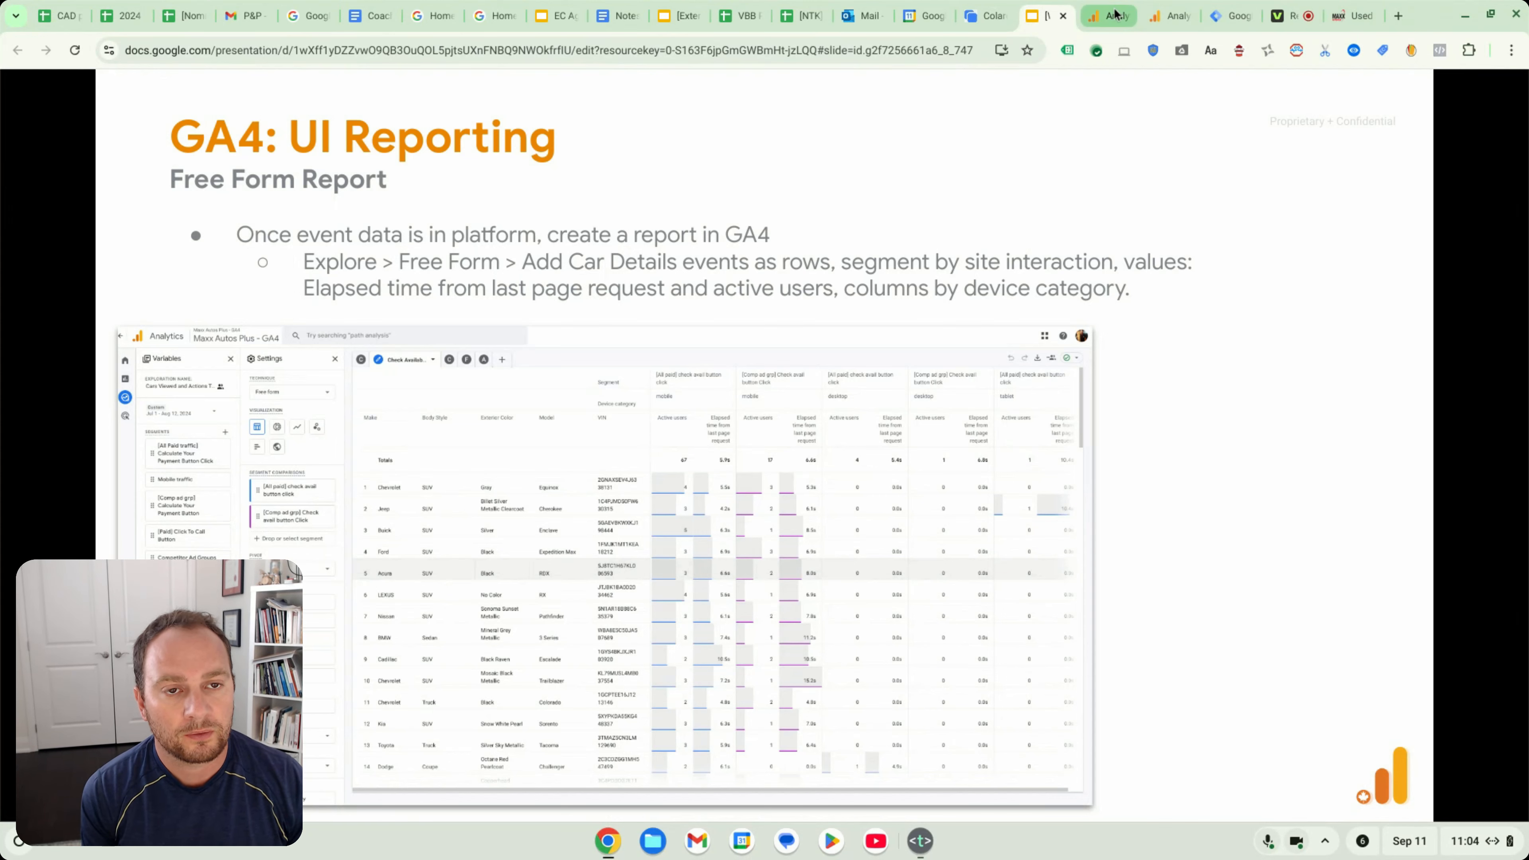
{"action": "left_click", "coordinate": [1170, 15]}
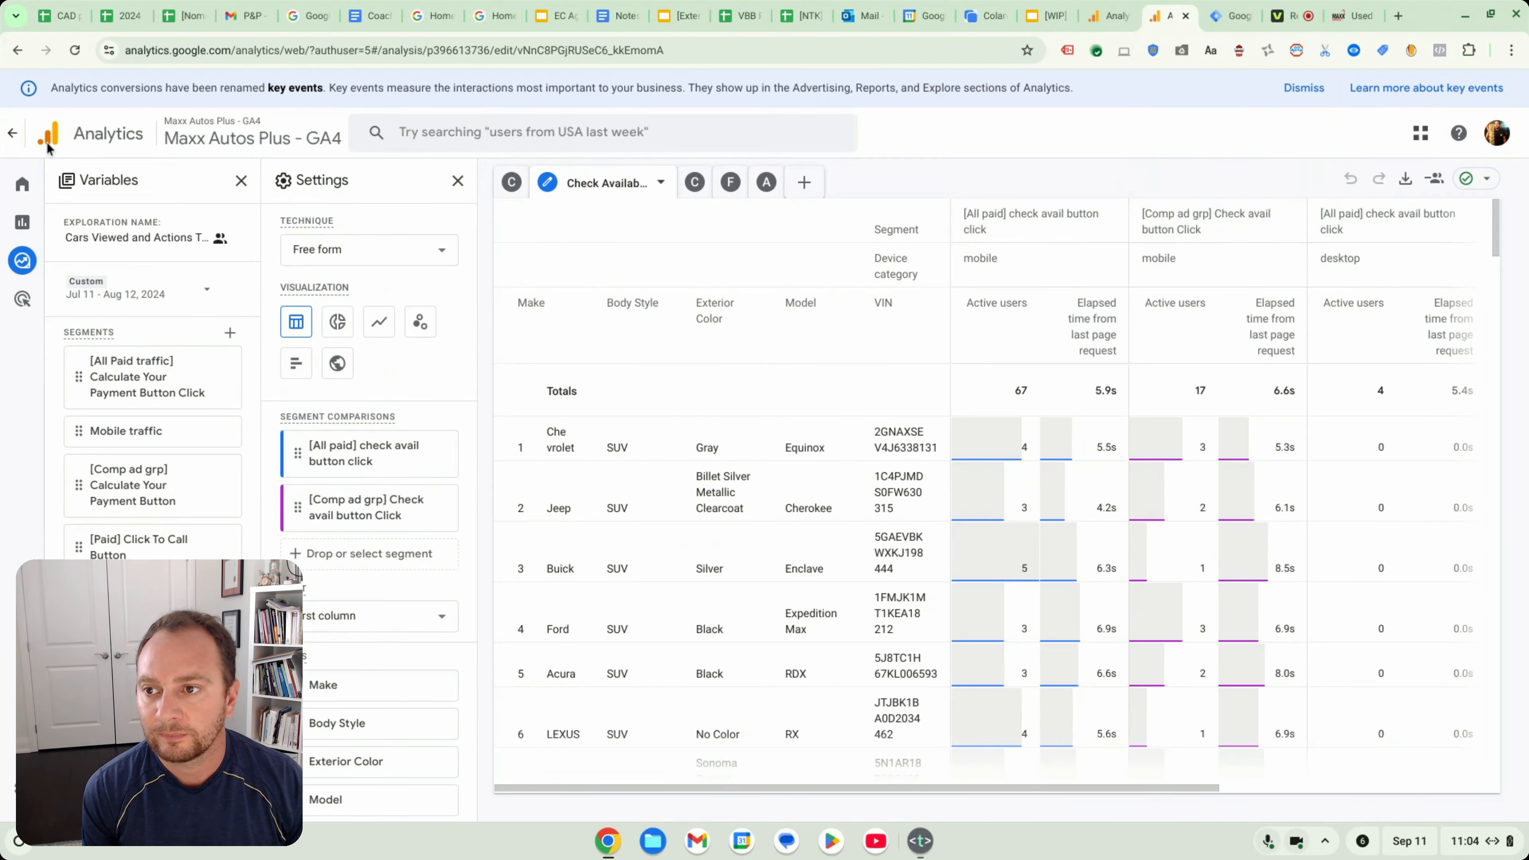
{"action": "left_click", "coordinate": [12, 133]}
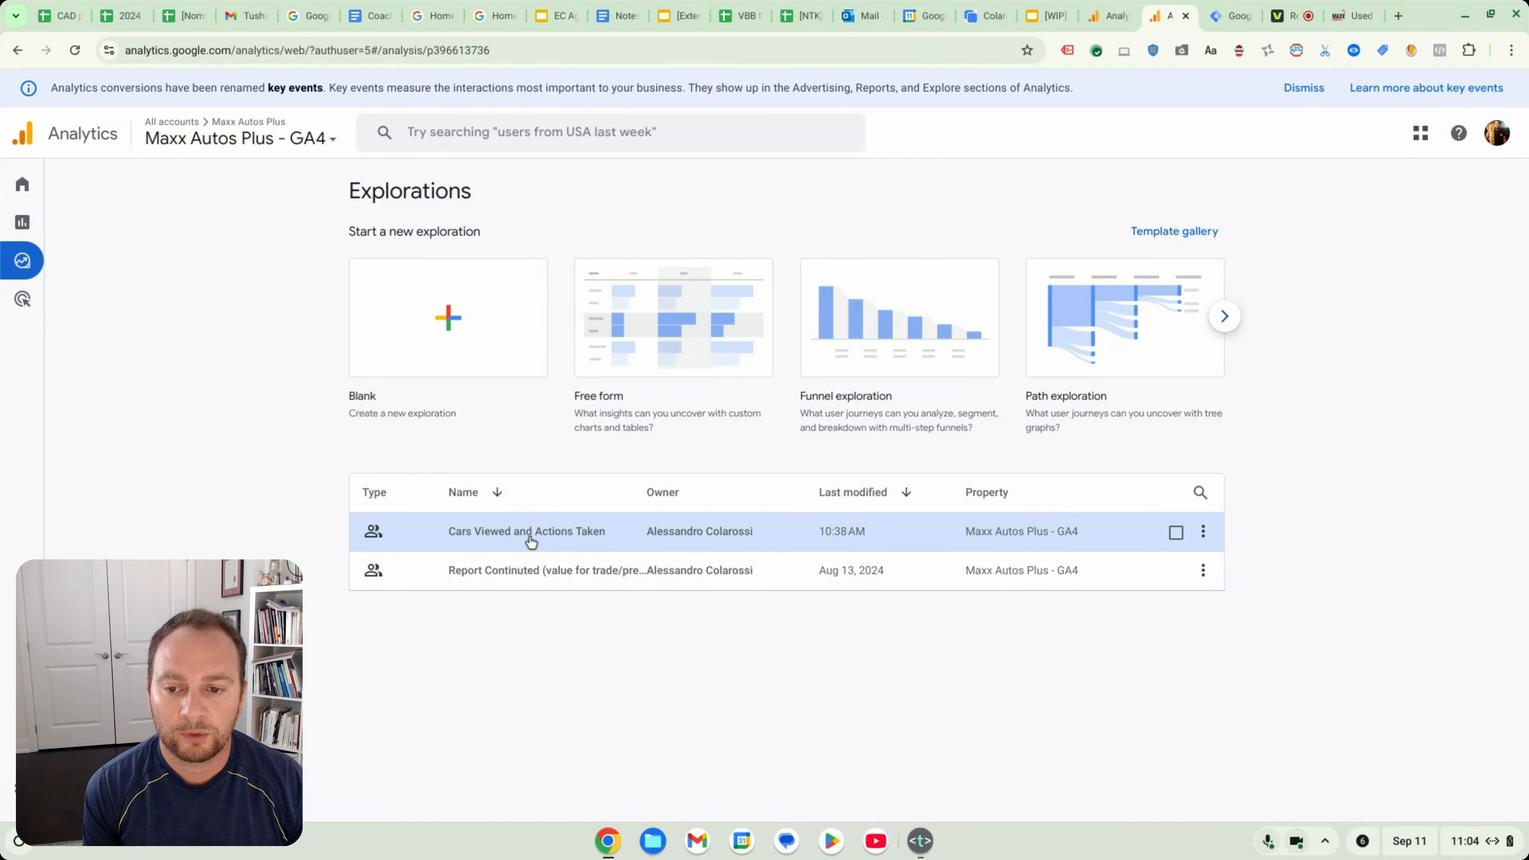
{"action": "left_click", "coordinate": [487, 540]}
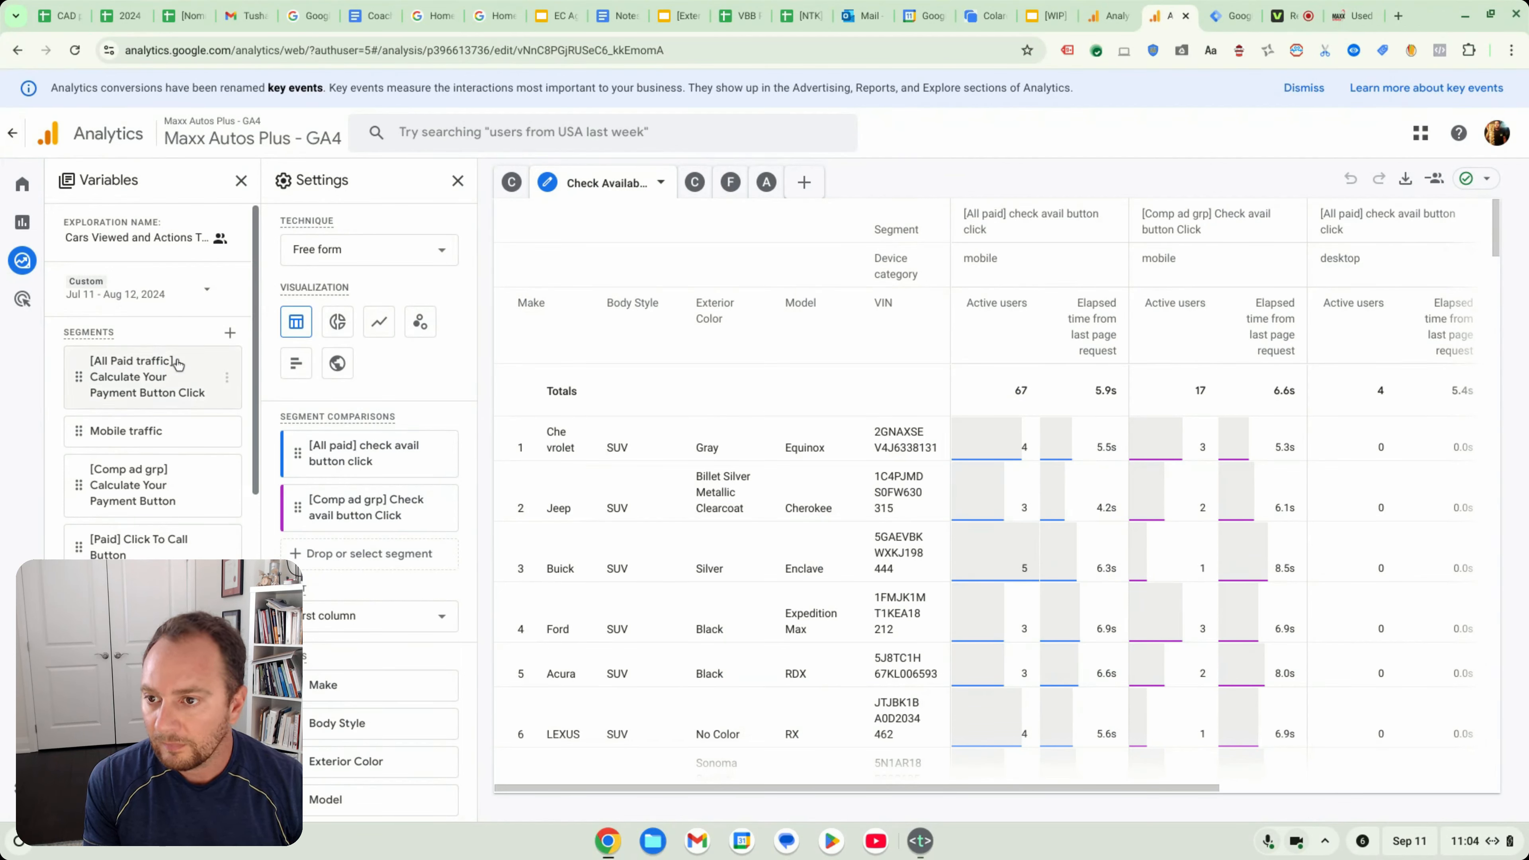
Examine the exploration's segments and dimensions, and the Check Availability report's segment comparisons, rows, columns and values
{"action": "scroll", "coordinate": [138, 434], "scroll_direction": "down", "scroll_amount": 7}
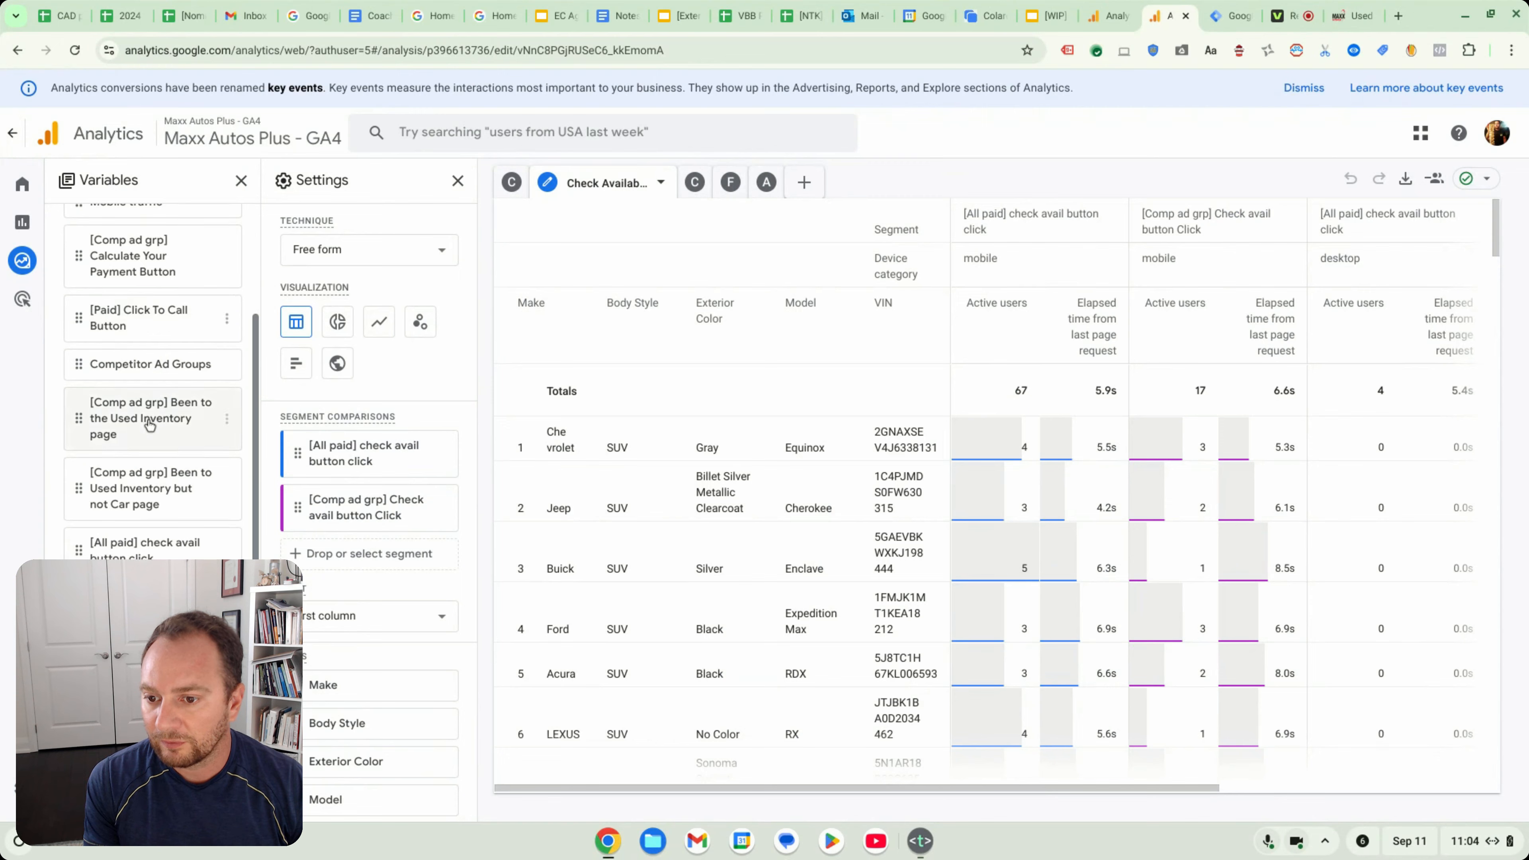
{"action": "scroll", "coordinate": [132, 478], "scroll_direction": "down", "scroll_amount": 1}
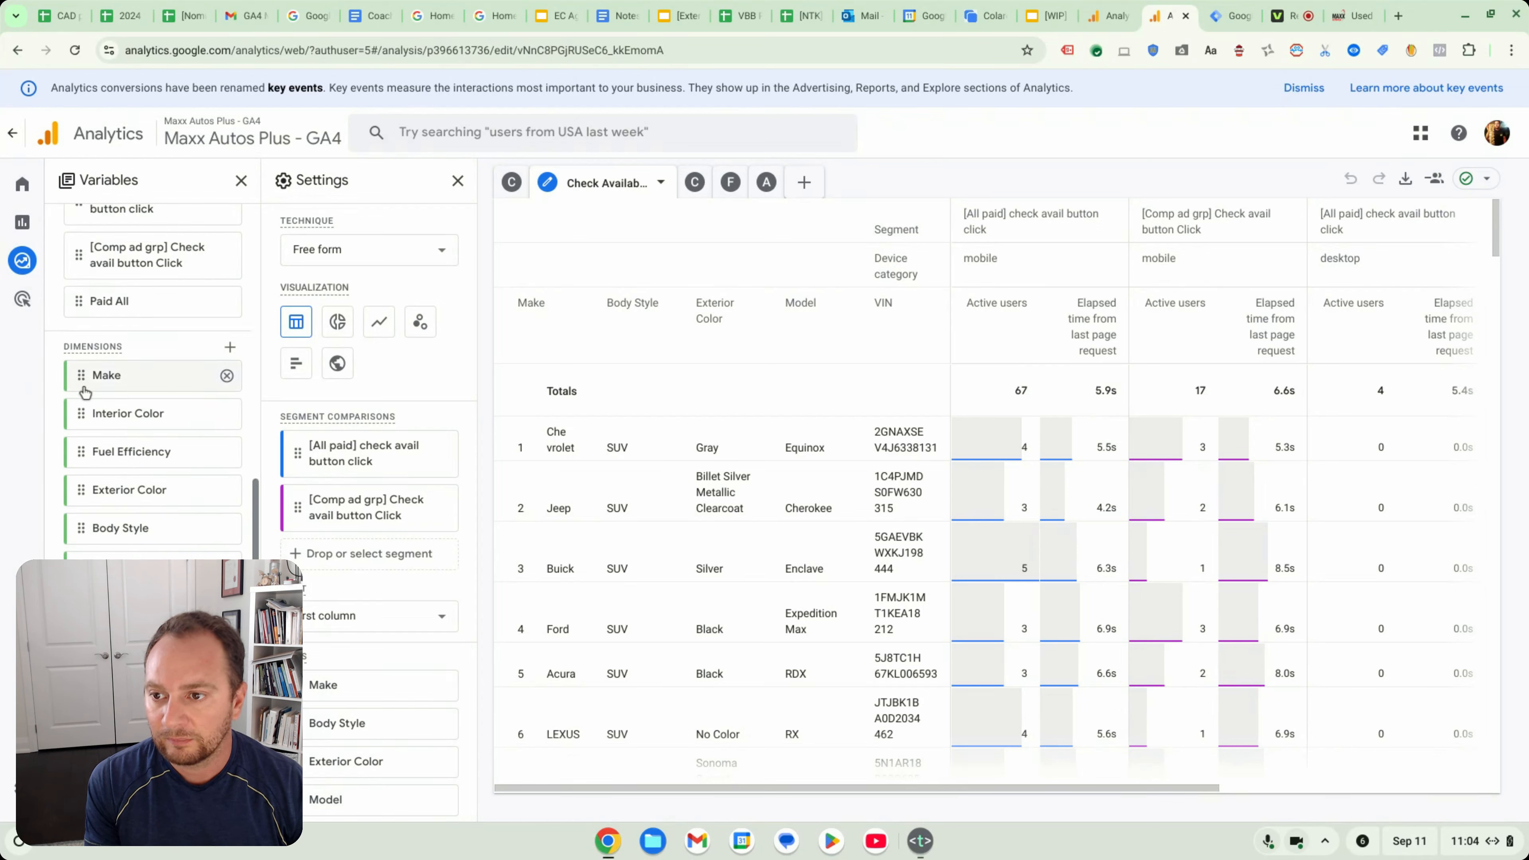
{"action": "scroll", "coordinate": [344, 614], "scroll_direction": "down", "scroll_amount": 2}
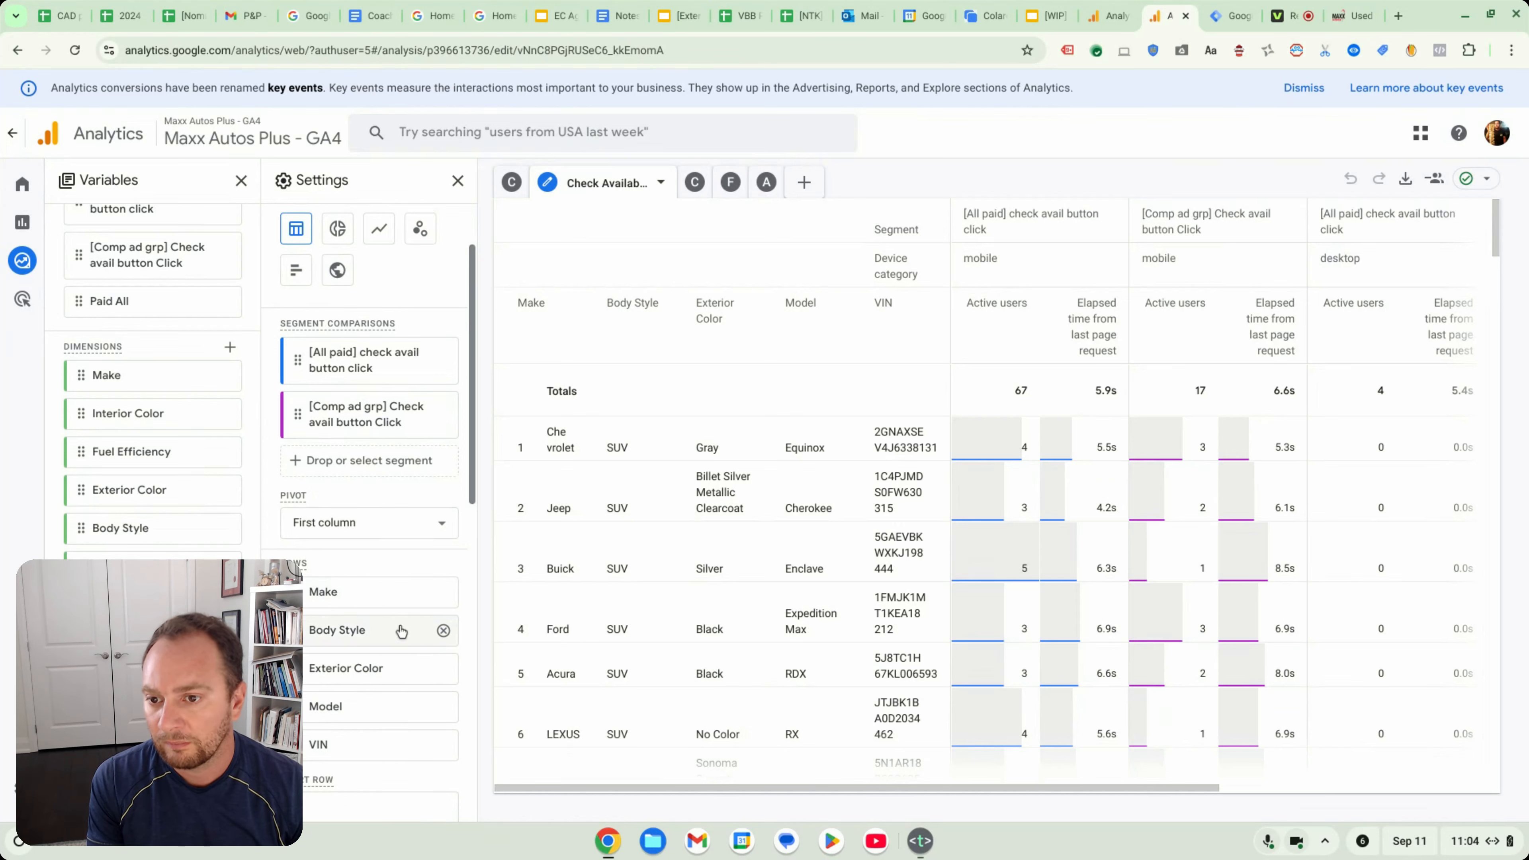
{"action": "scroll", "coordinate": [343, 421], "scroll_direction": "up", "scroll_amount": 1}
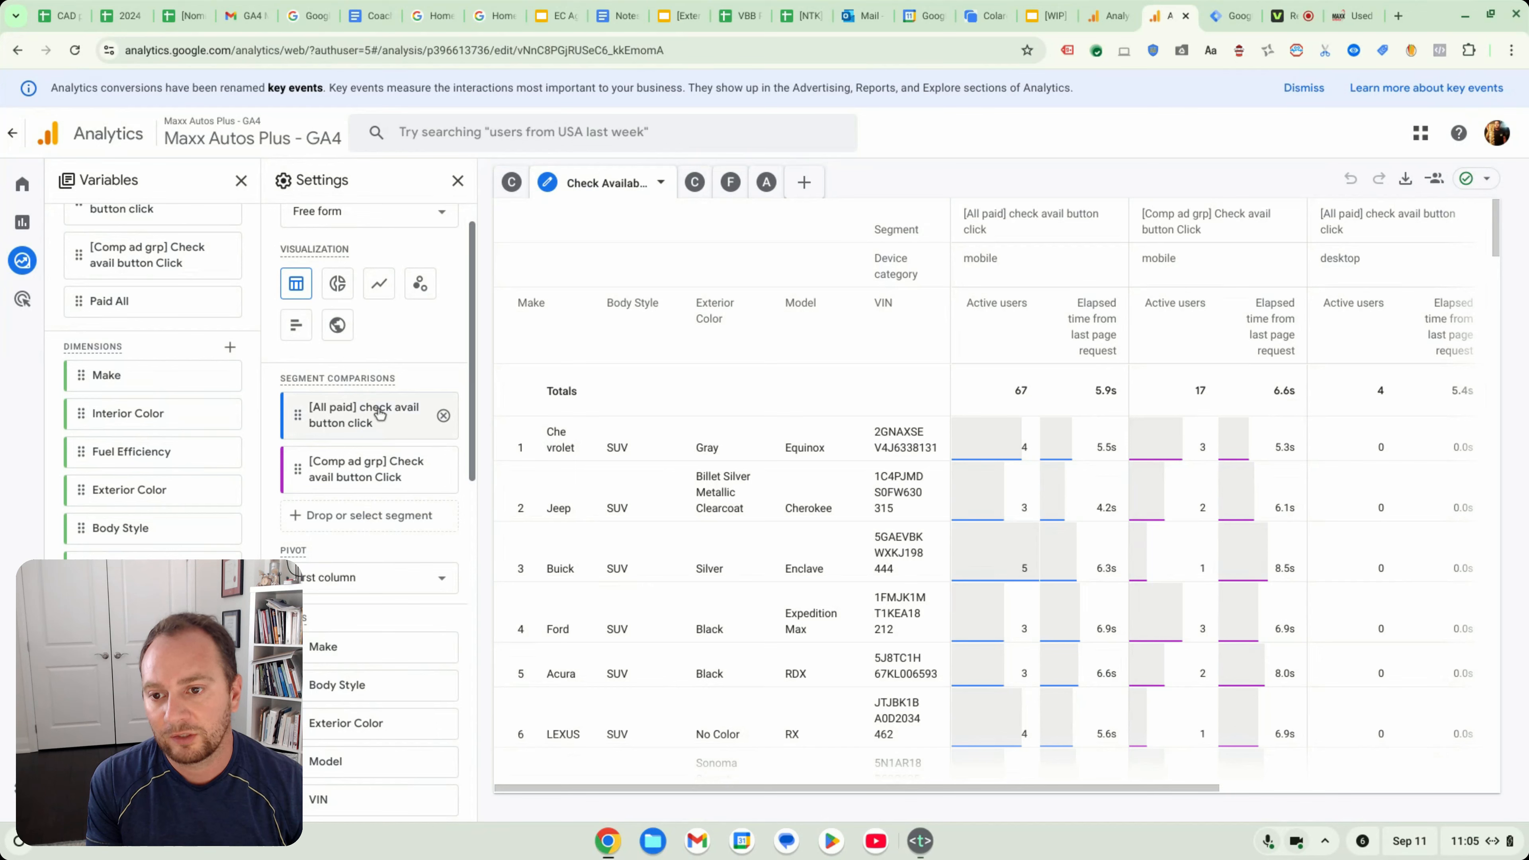
{"action": "mouse_move", "coordinate": [359, 430]}
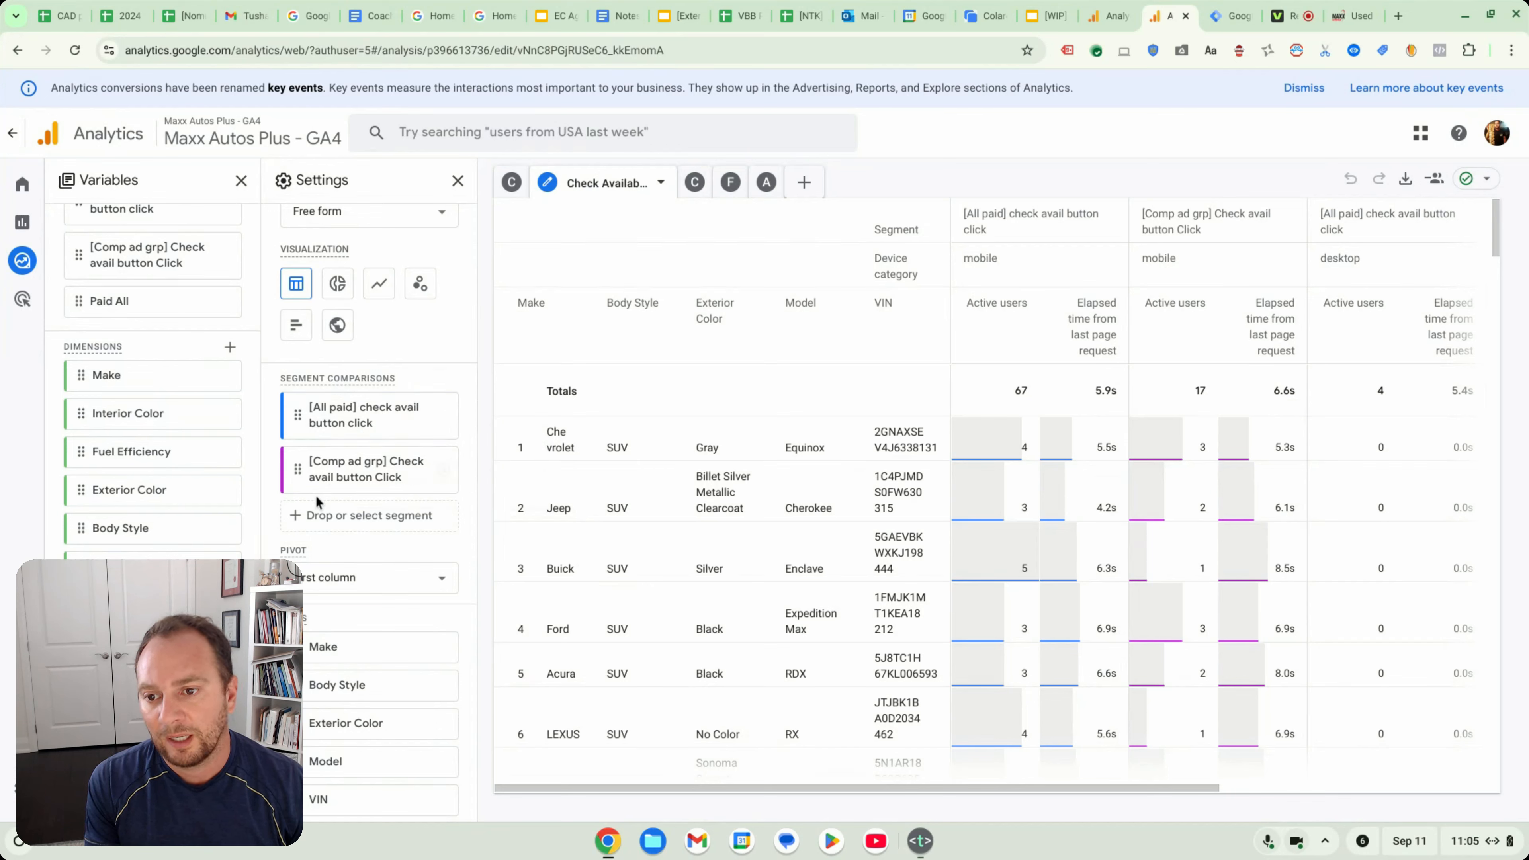
{"action": "mouse_move", "coordinate": [333, 467]}
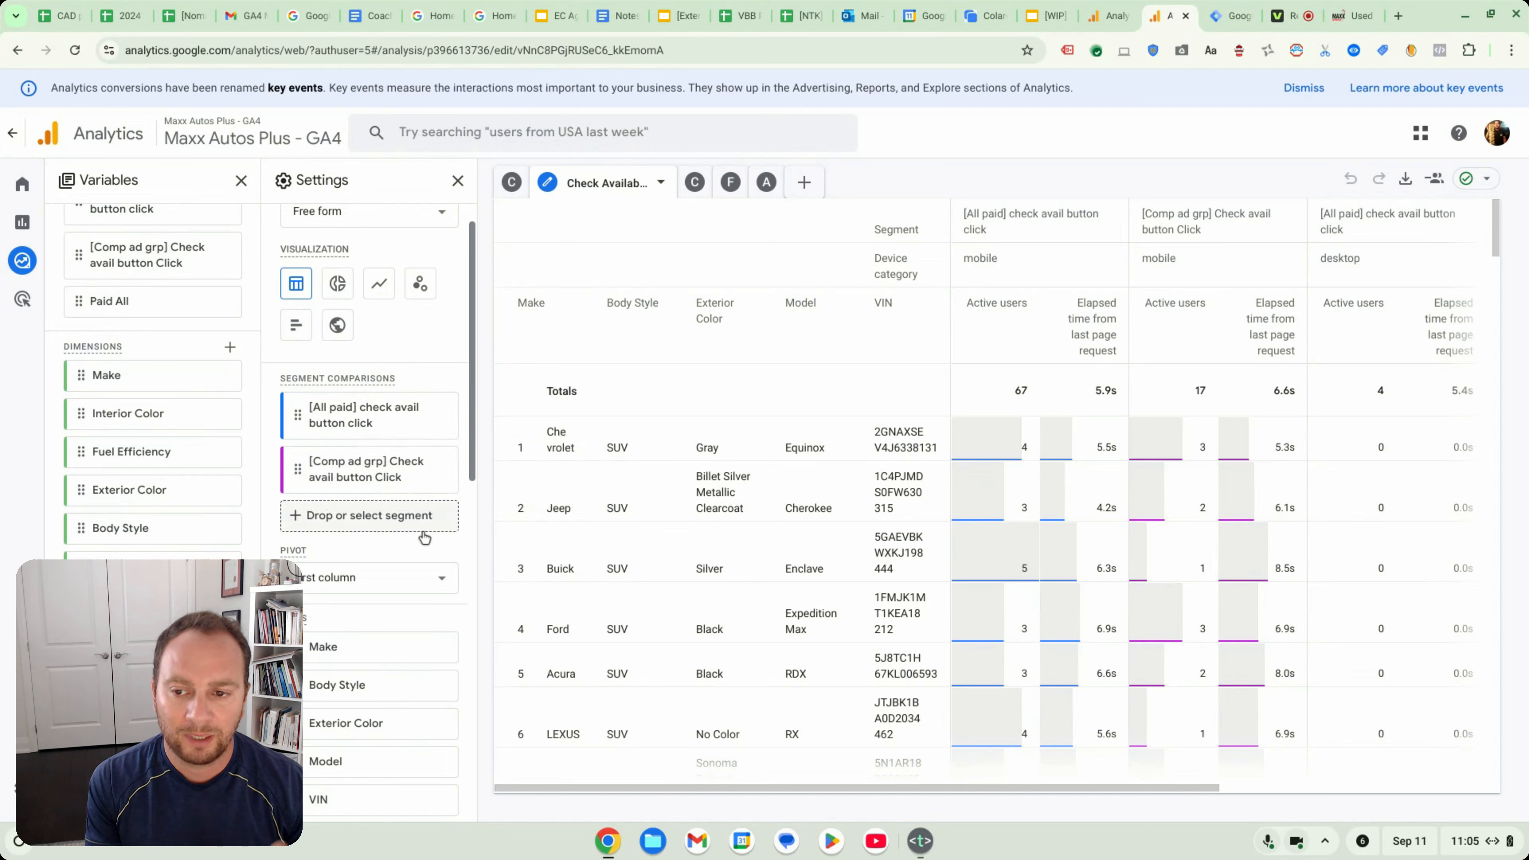
{"action": "scroll", "coordinate": [345, 608], "scroll_direction": "down", "scroll_amount": 5}
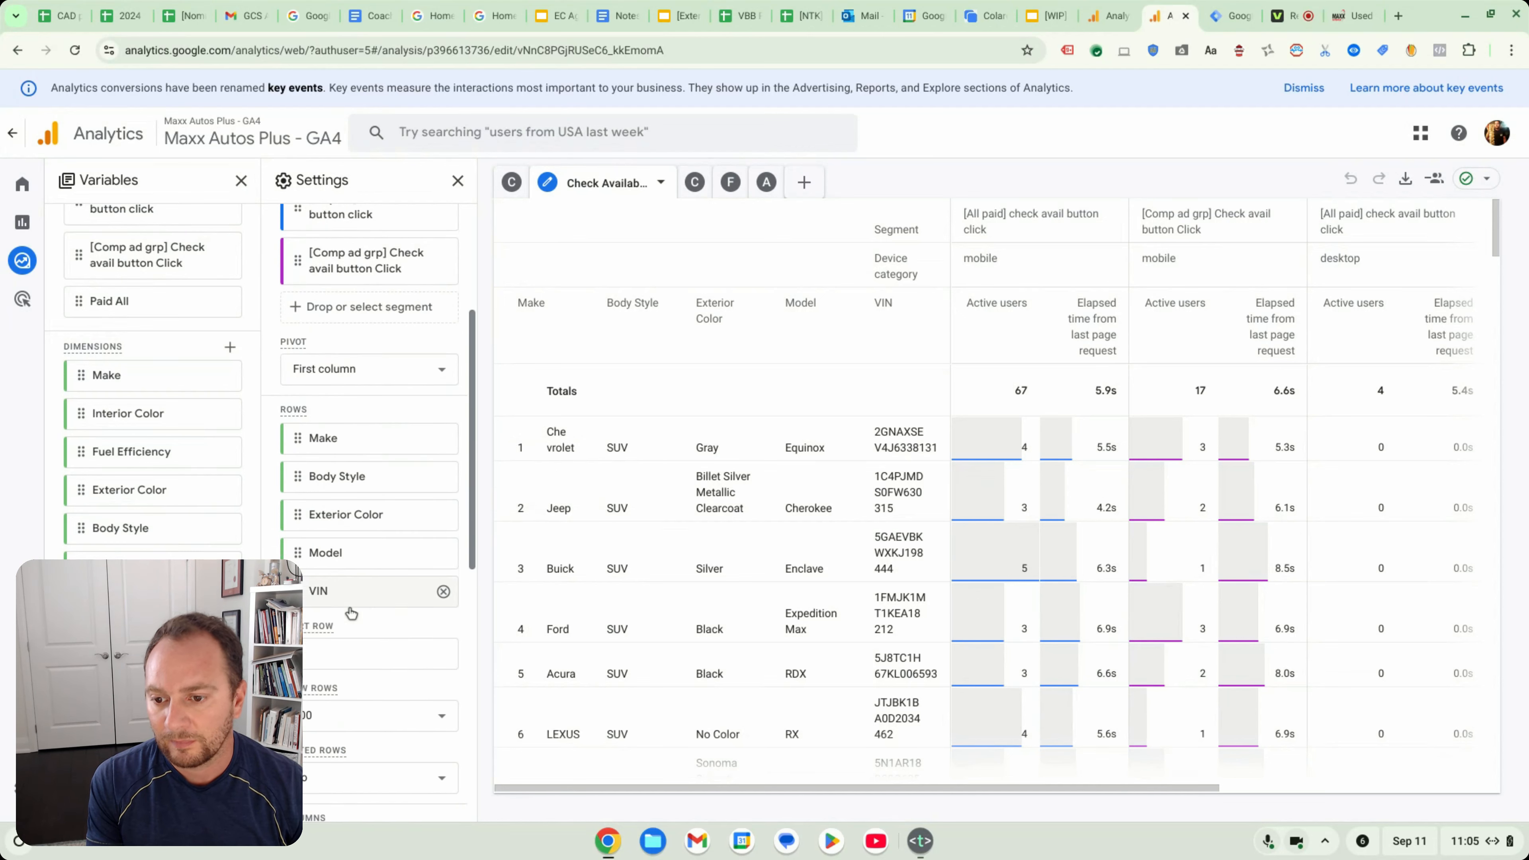
{"action": "scroll", "coordinate": [152, 386], "scroll_direction": "down", "scroll_amount": 2}
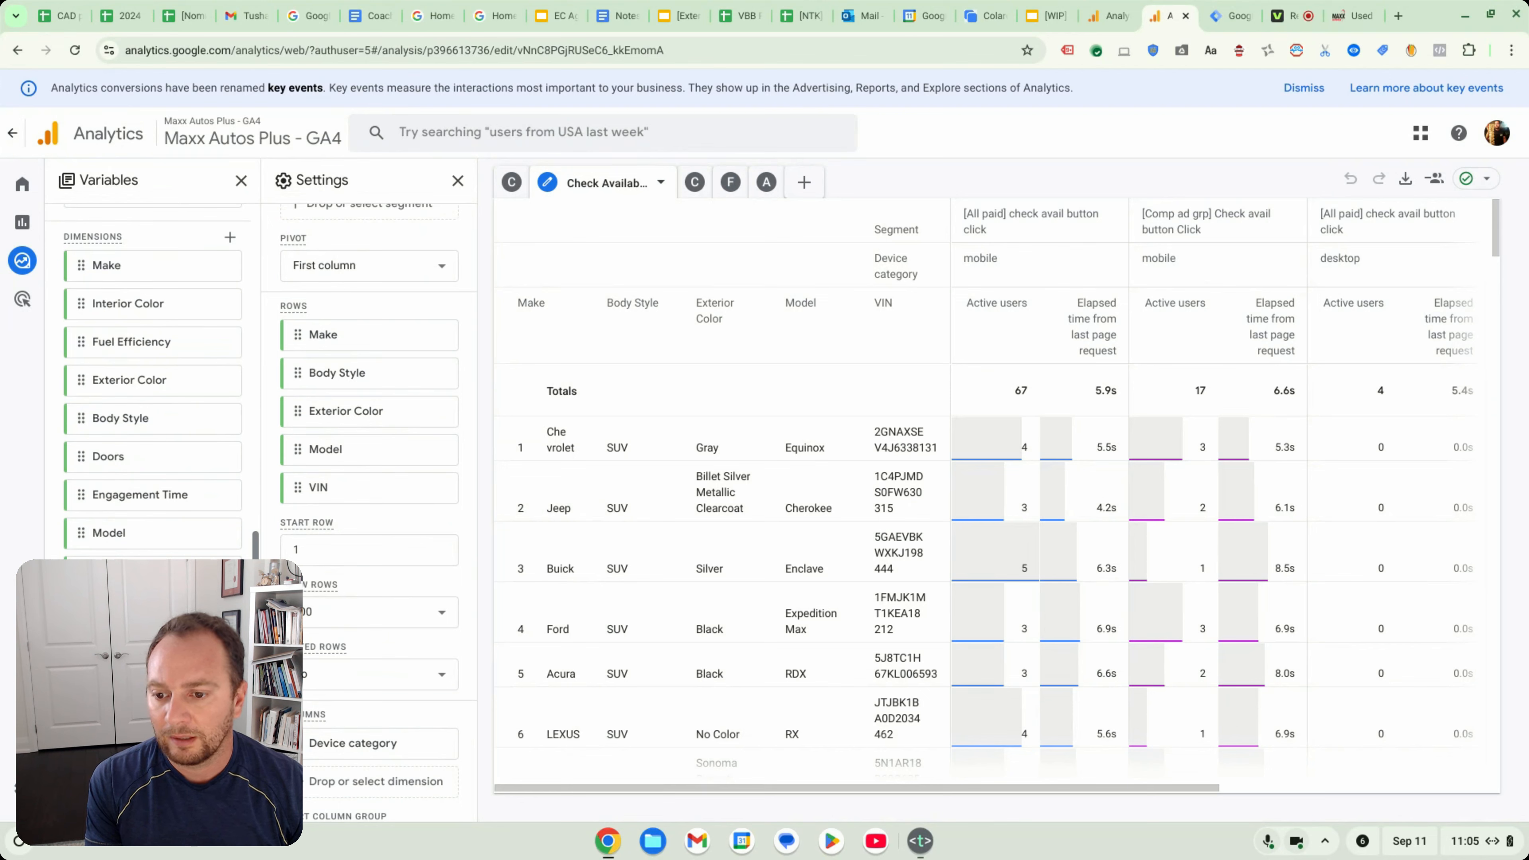
{"action": "scroll", "coordinate": [387, 592], "scroll_direction": "down", "scroll_amount": 5}
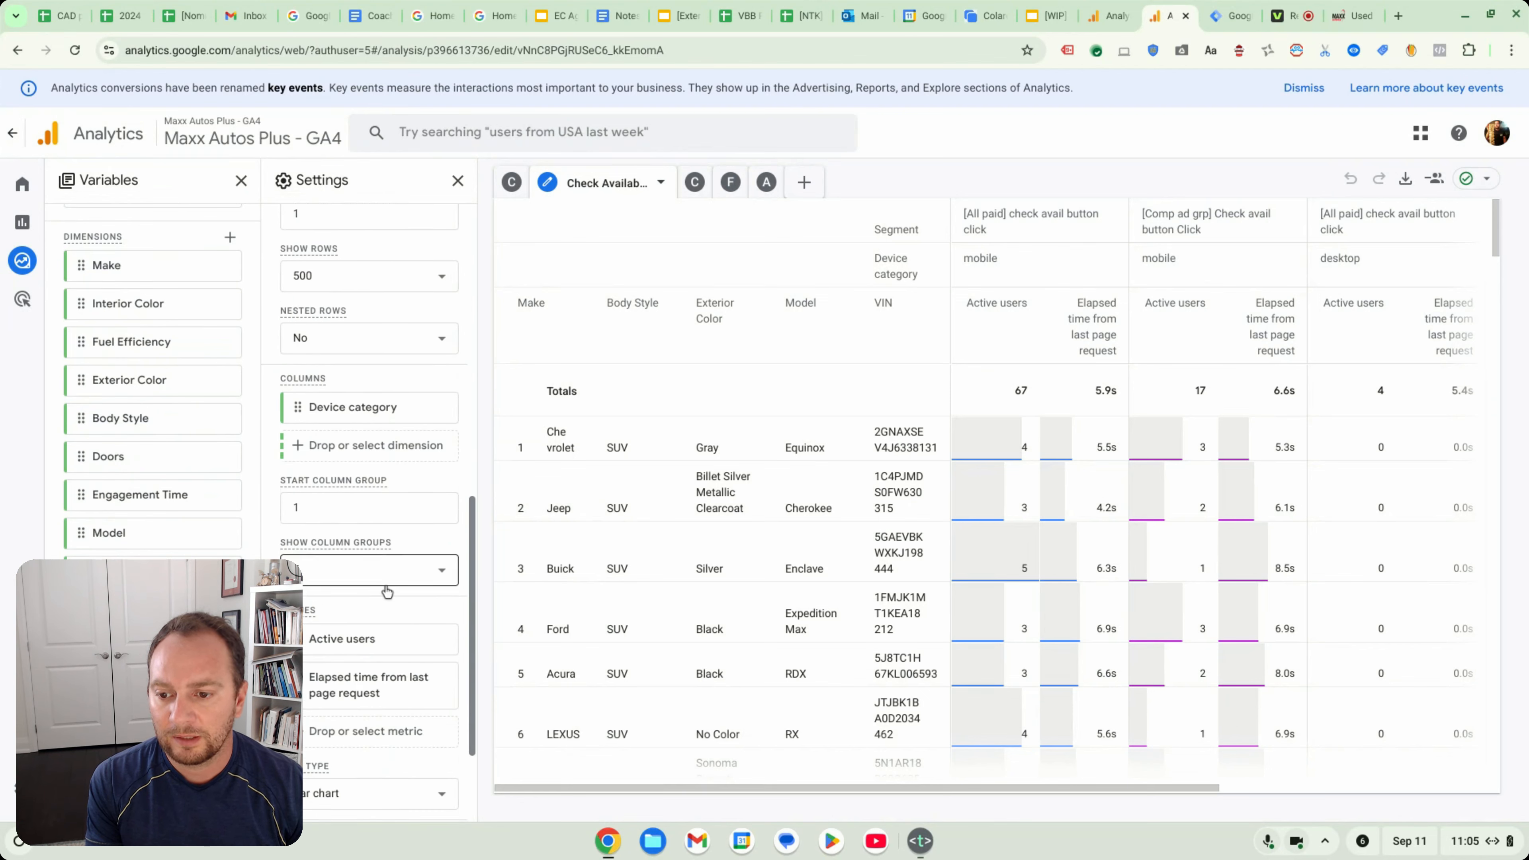
{"action": "scroll", "coordinate": [387, 592], "scroll_direction": "down", "scroll_amount": 1}
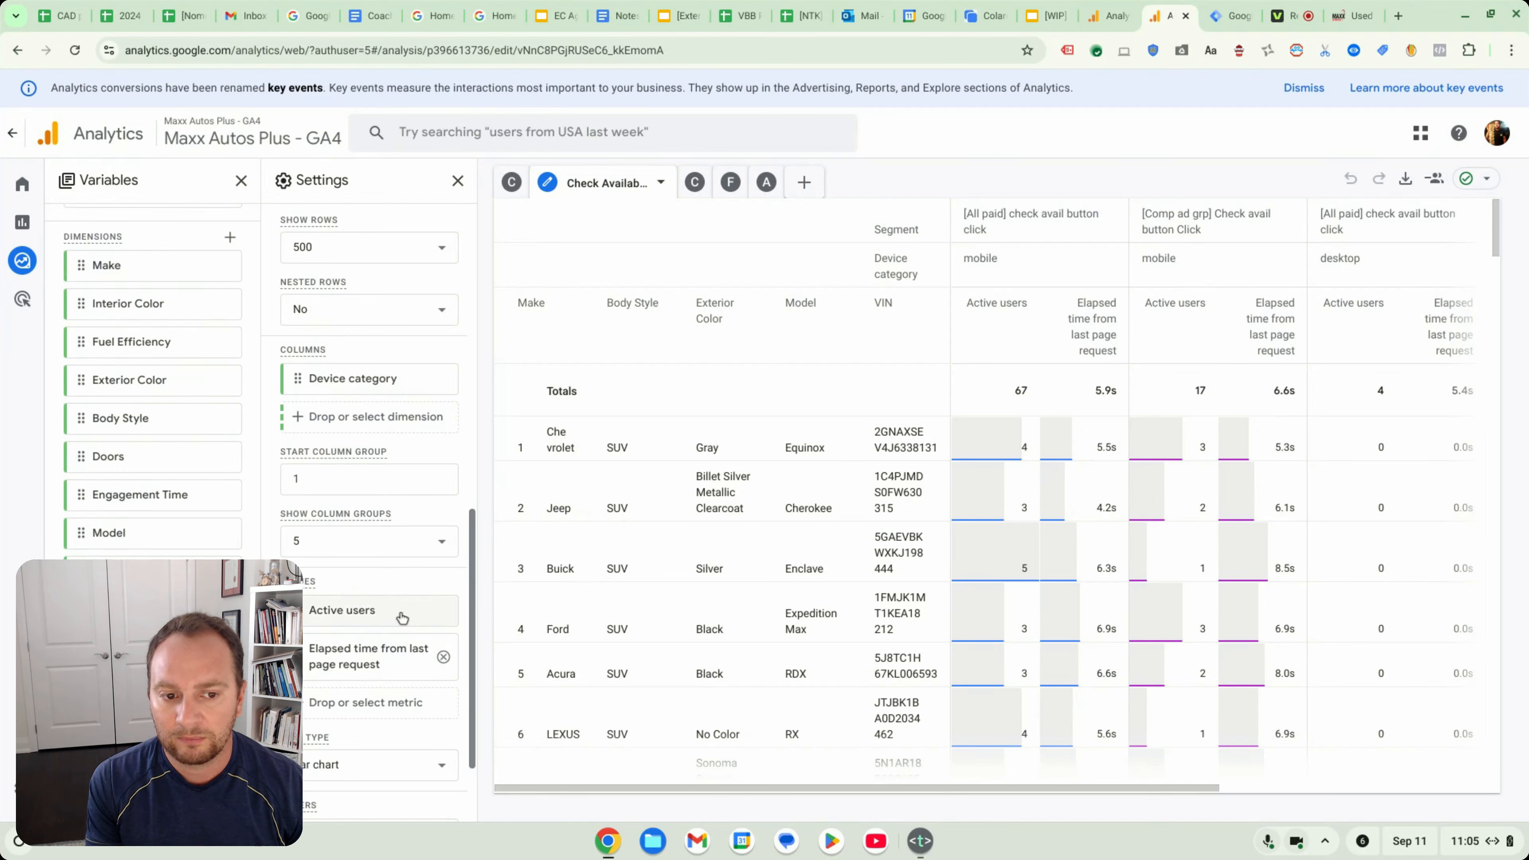
Read the description of the Elapsed time from last page request metric and collapse the exploration's settings and variables to widen the table
{"action": "scroll", "coordinate": [348, 660], "scroll_direction": "down", "scroll_amount": 1}
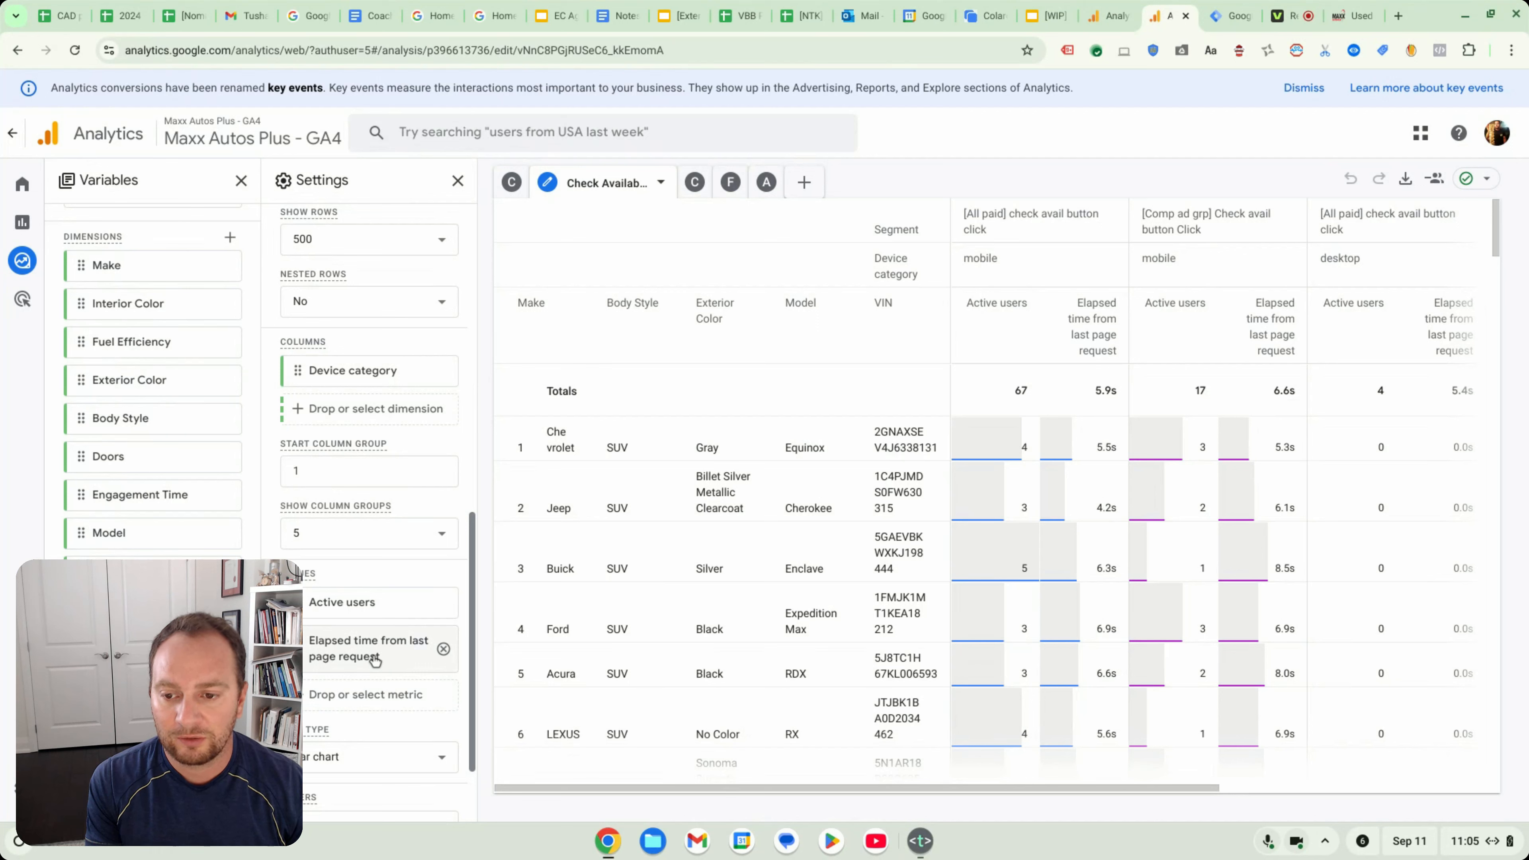
{"action": "mouse_move", "coordinate": [374, 660]}
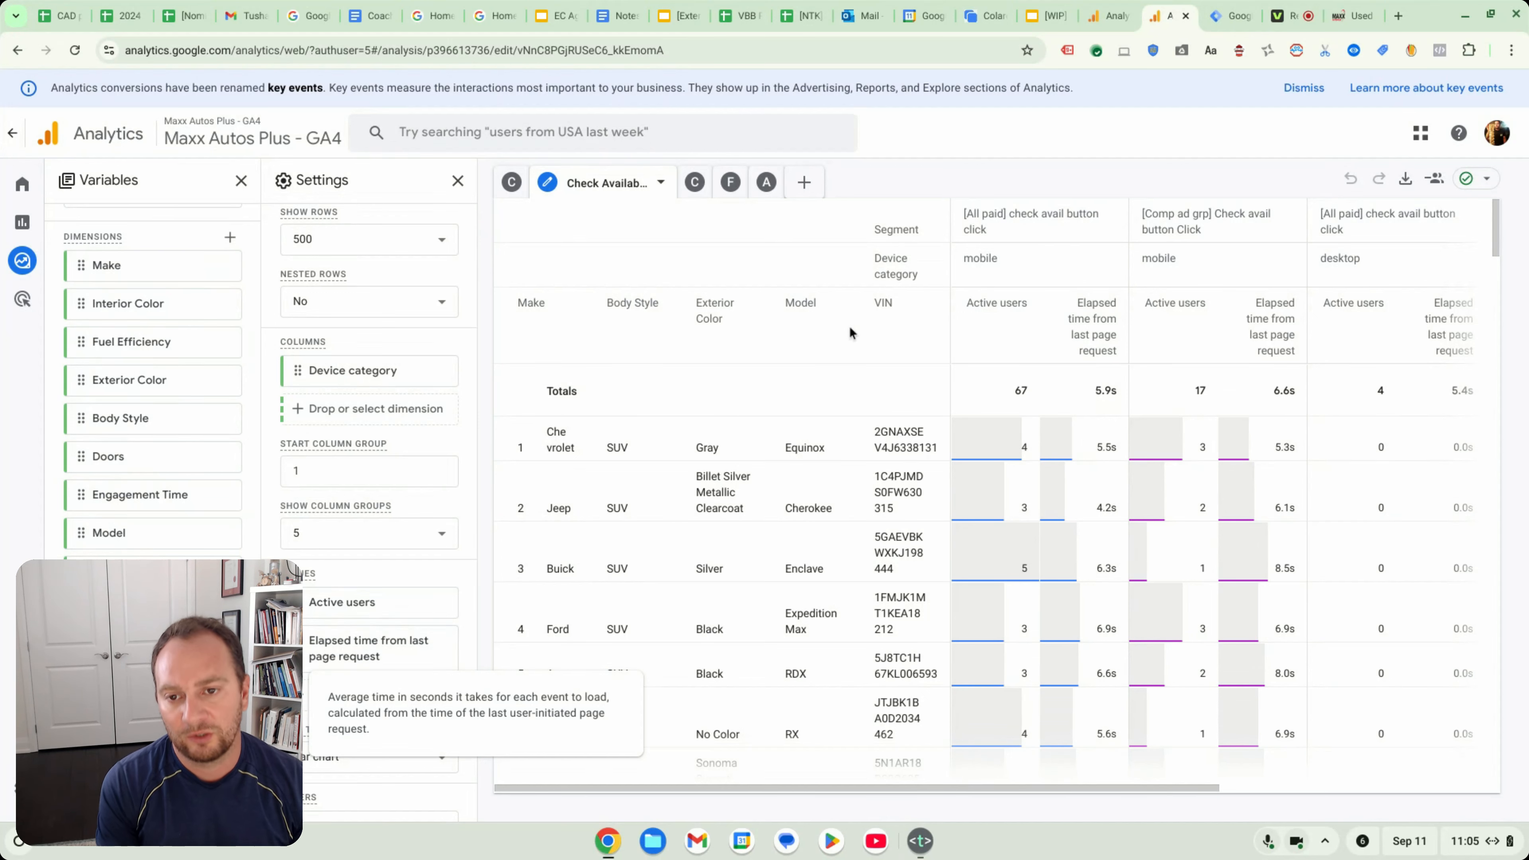
{"action": "scroll", "coordinate": [336, 481], "scroll_direction": "down", "scroll_amount": 2}
{"action": "scroll", "coordinate": [341, 638], "scroll_direction": "up", "scroll_amount": 10}
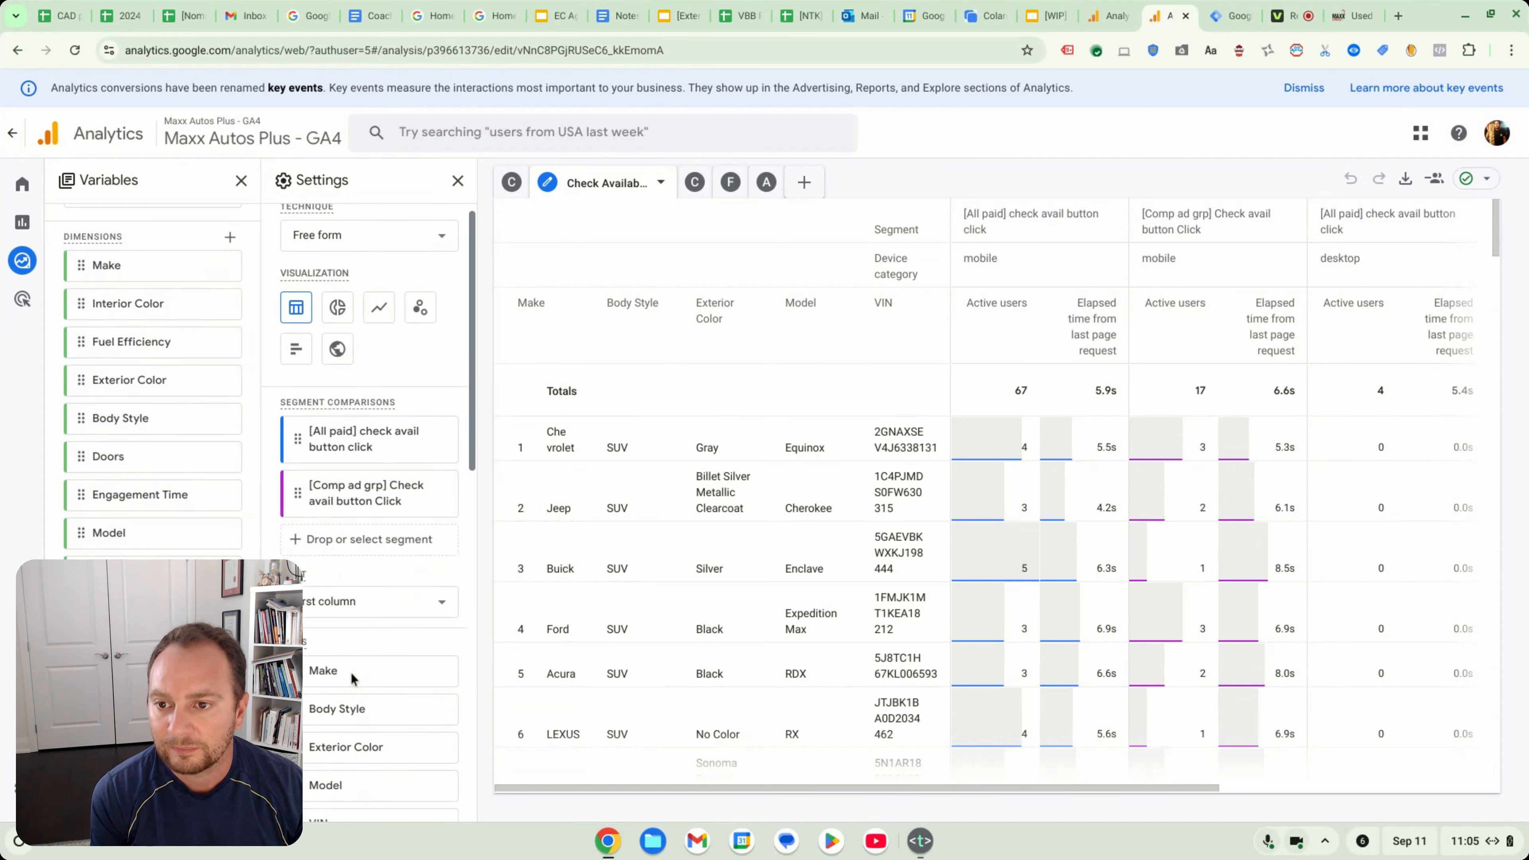
{"action": "left_click", "coordinate": [458, 181]}
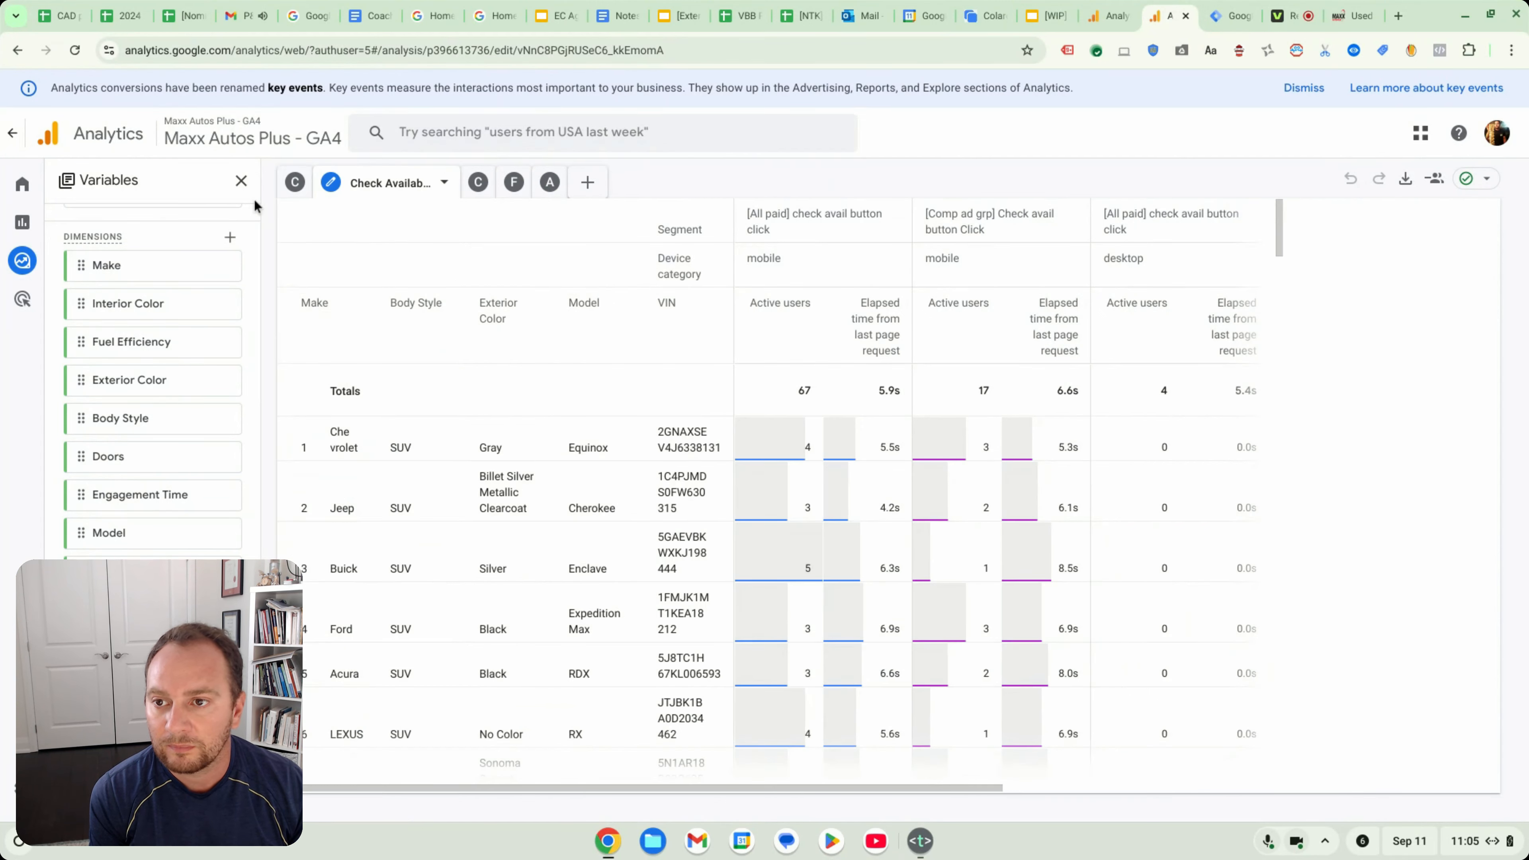
{"action": "left_click", "coordinate": [240, 181]}
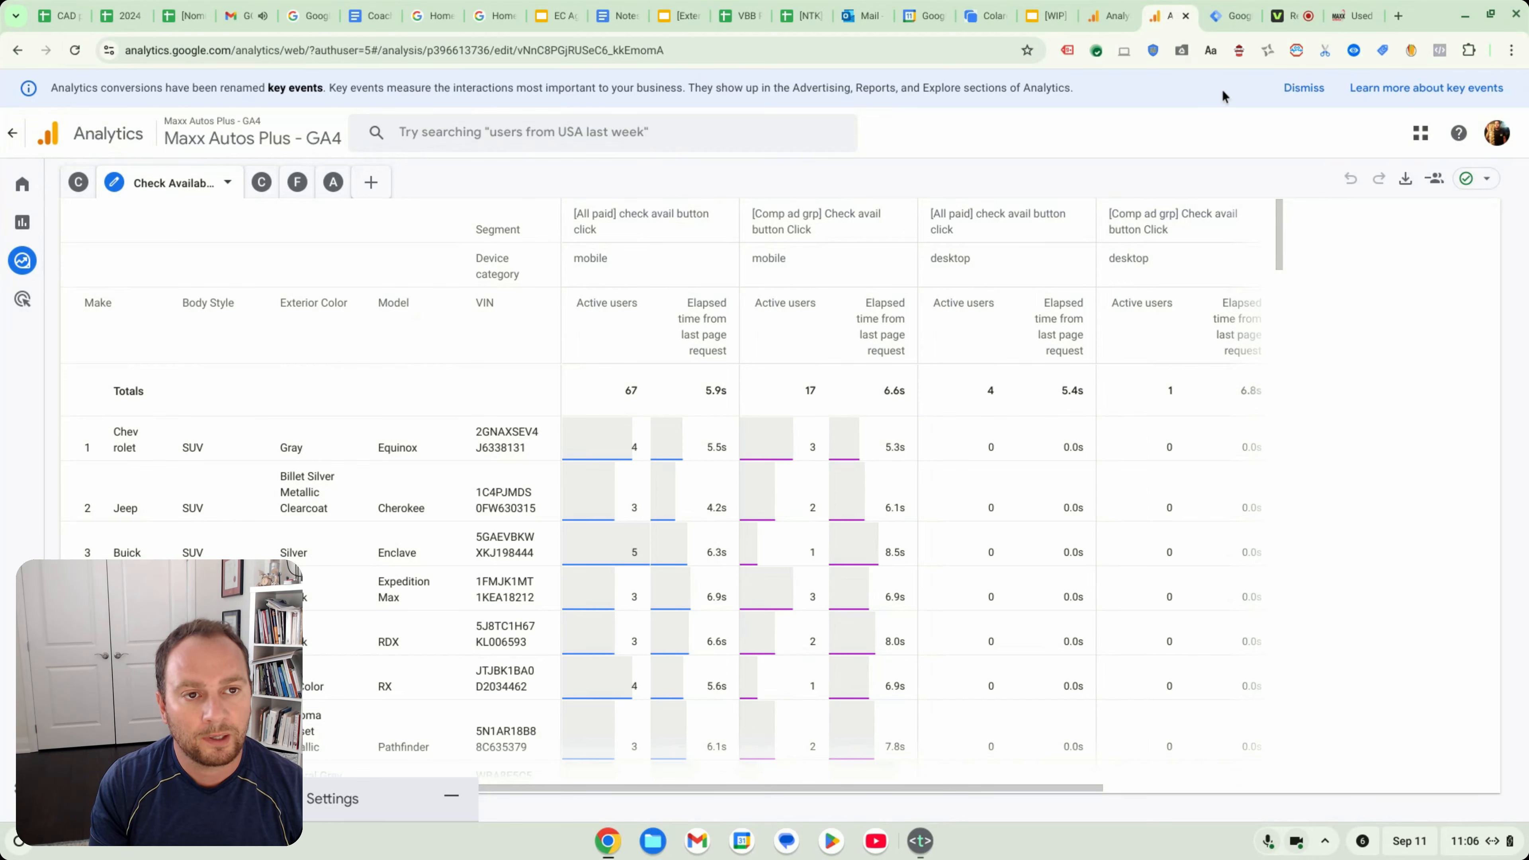
Switch to the Google Slides presentation and advance past the Acquisition Report slide to the GA4 offers 4 key reporting experiences slide
{"action": "left_click", "coordinate": [1075, 15]}
{"action": "left_click", "coordinate": [1193, 362]}
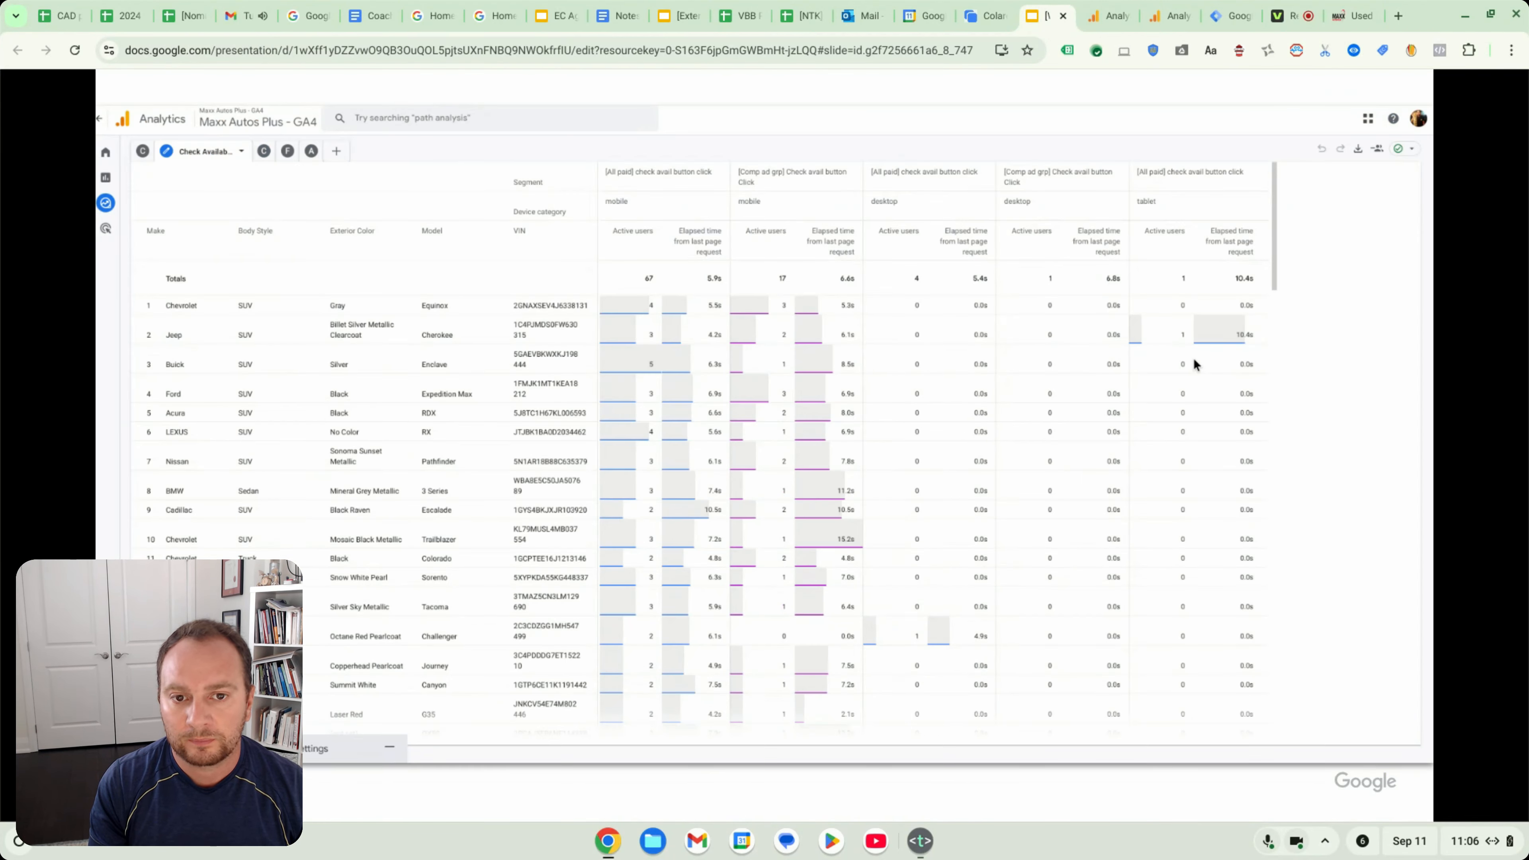
{"action": "left_click", "coordinate": [864, 797]}
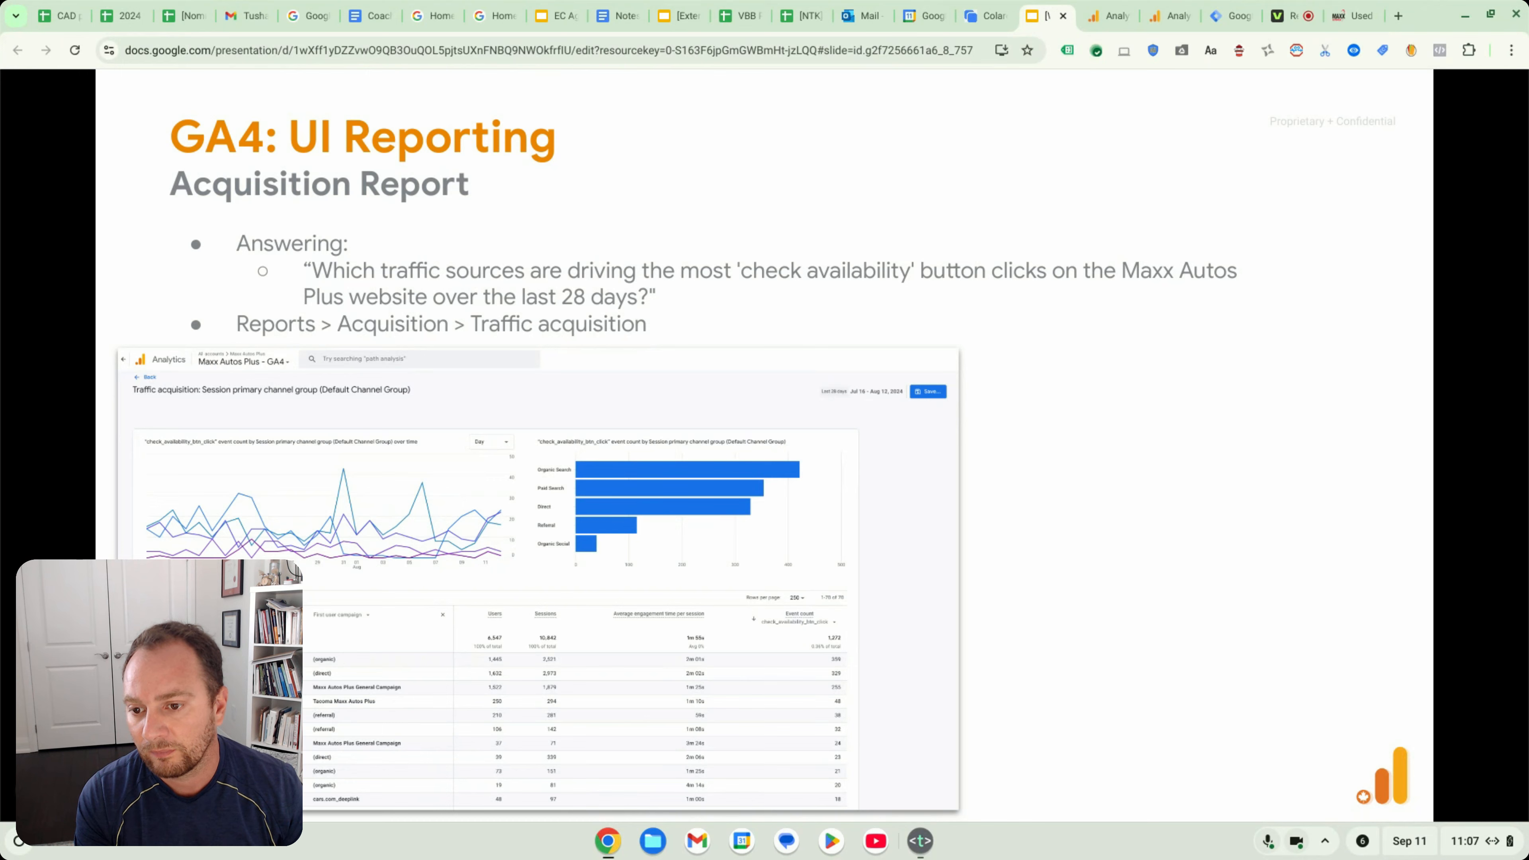
{"action": "left_click", "coordinate": [841, 555]}
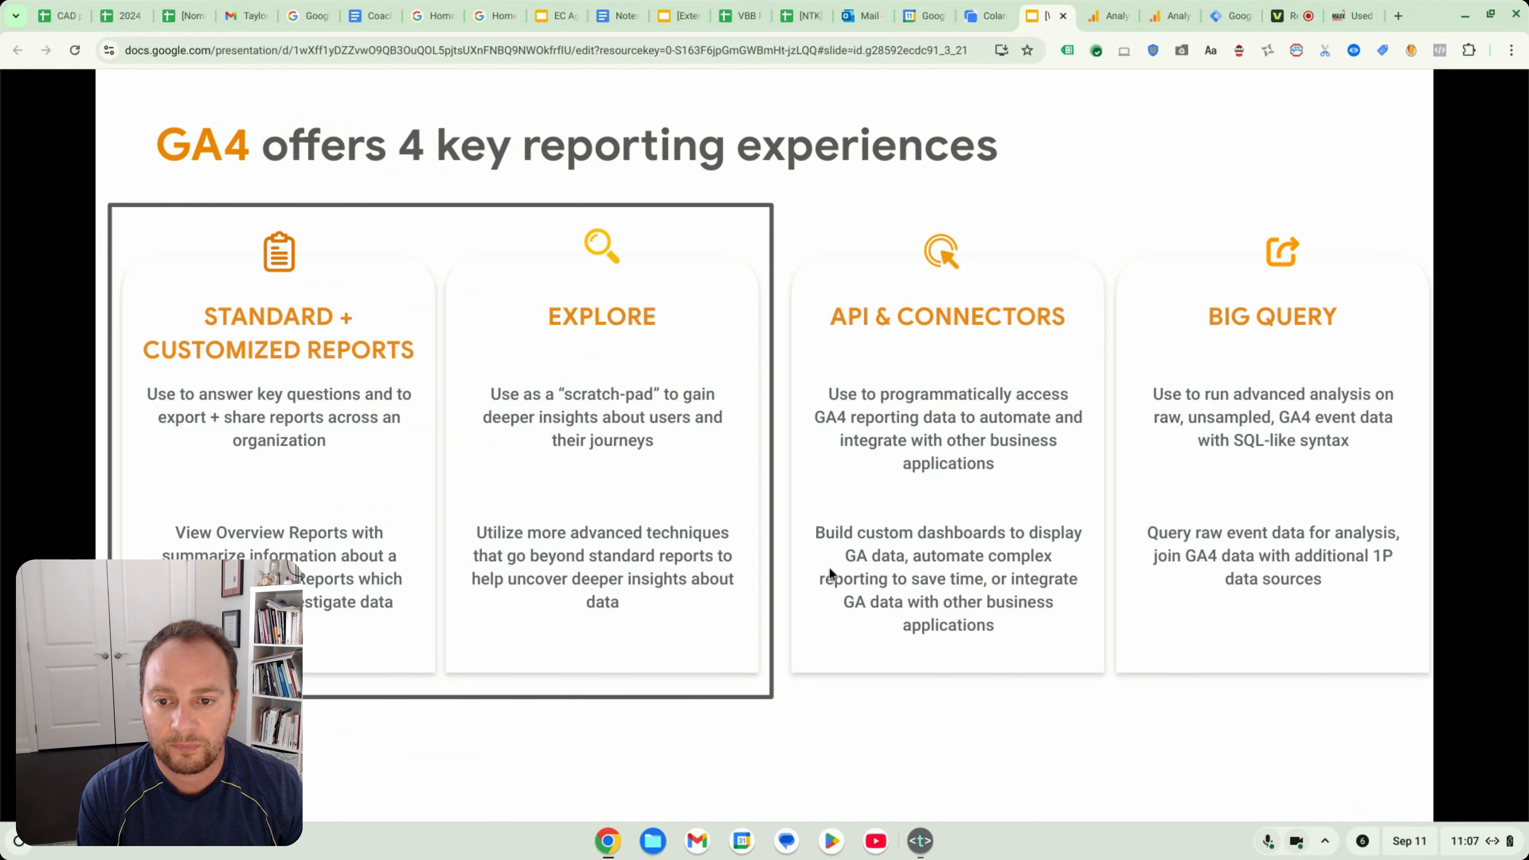